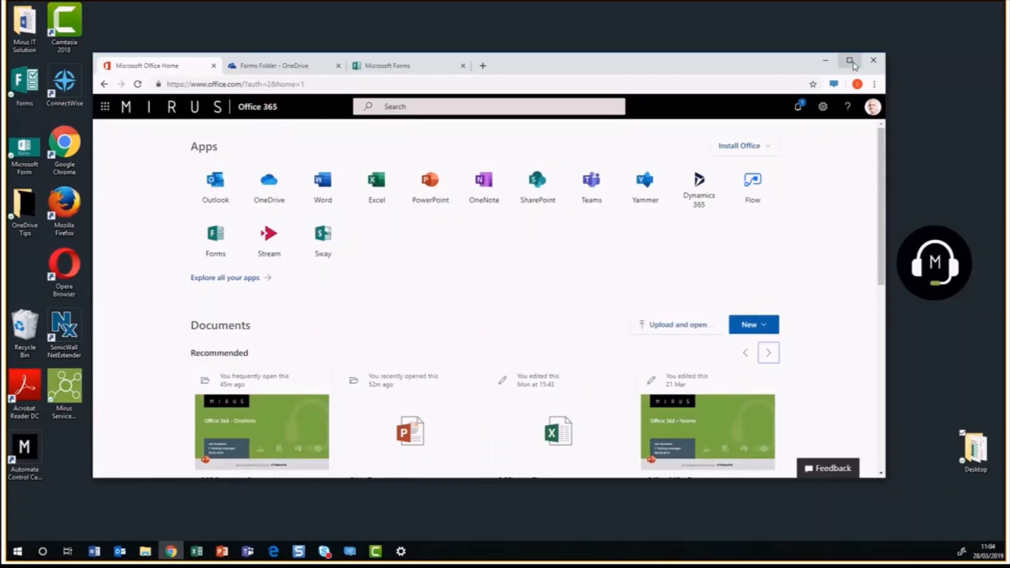
Open Forms from the Office 365 home page in a maximized window and look through the existing forms
{"action": "left_click", "coordinate": [850, 62]}
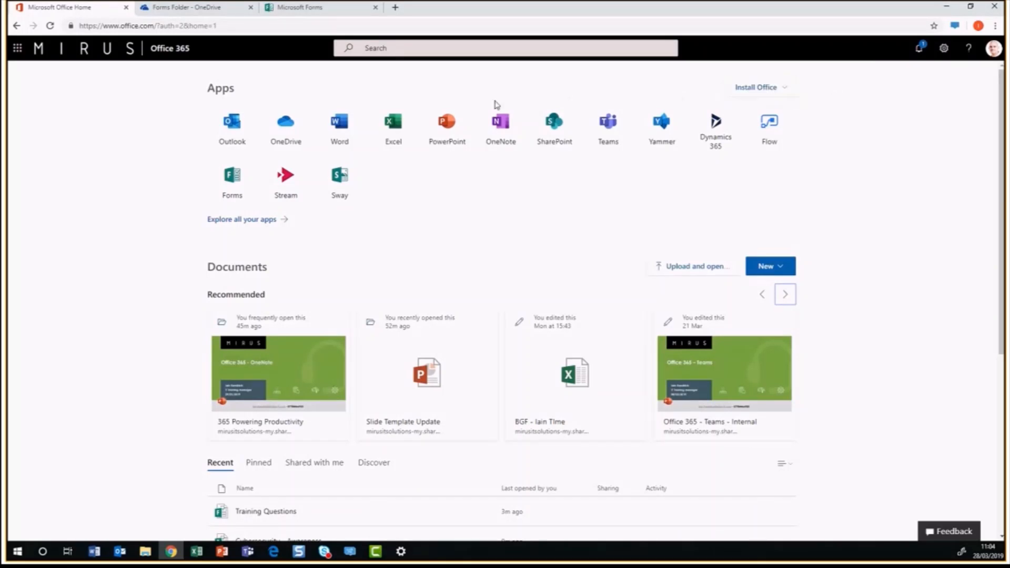
{"action": "left_click", "coordinate": [231, 178]}
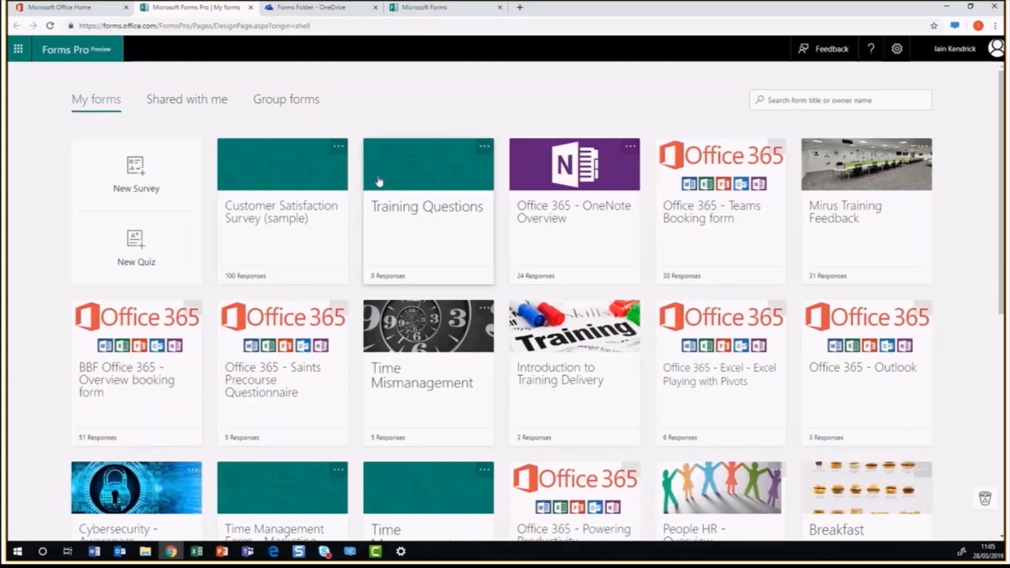
{"action": "scroll", "coordinate": [383, 186], "scroll_direction": "down", "scroll_amount": 1}
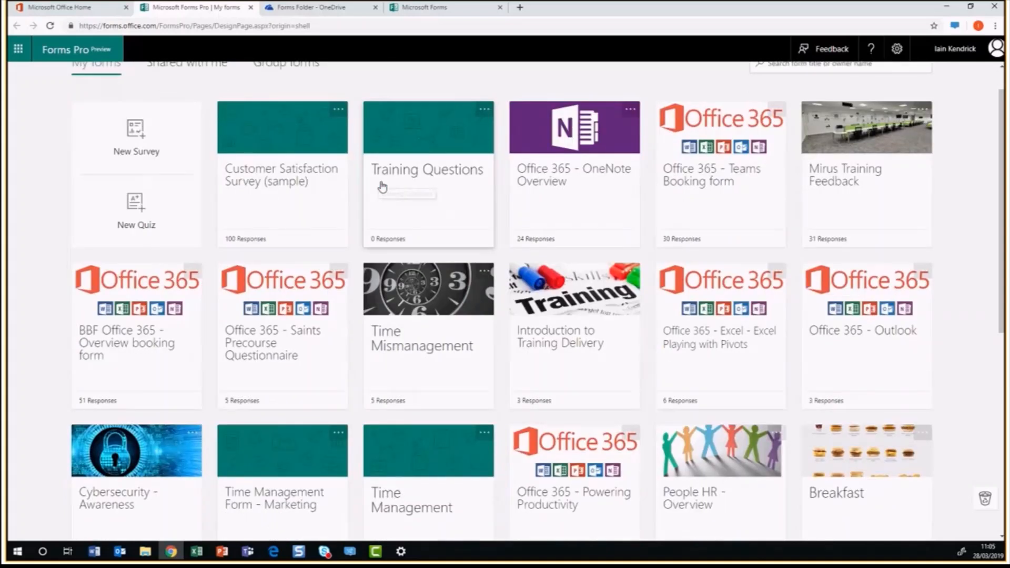
{"action": "scroll", "coordinate": [383, 186], "scroll_direction": "down", "scroll_amount": 8}
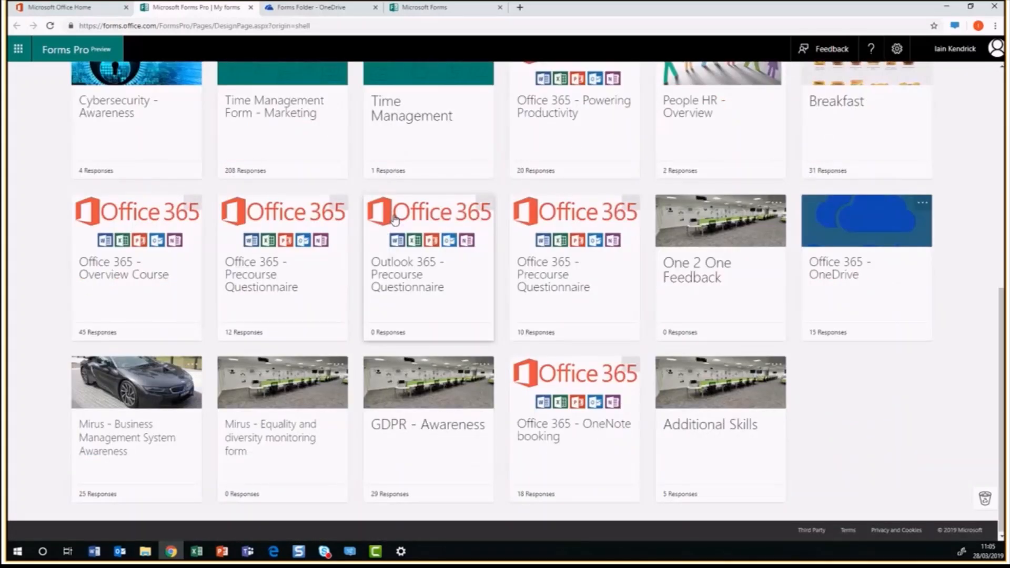
{"action": "scroll", "coordinate": [395, 220], "scroll_direction": "up", "scroll_amount": 9}
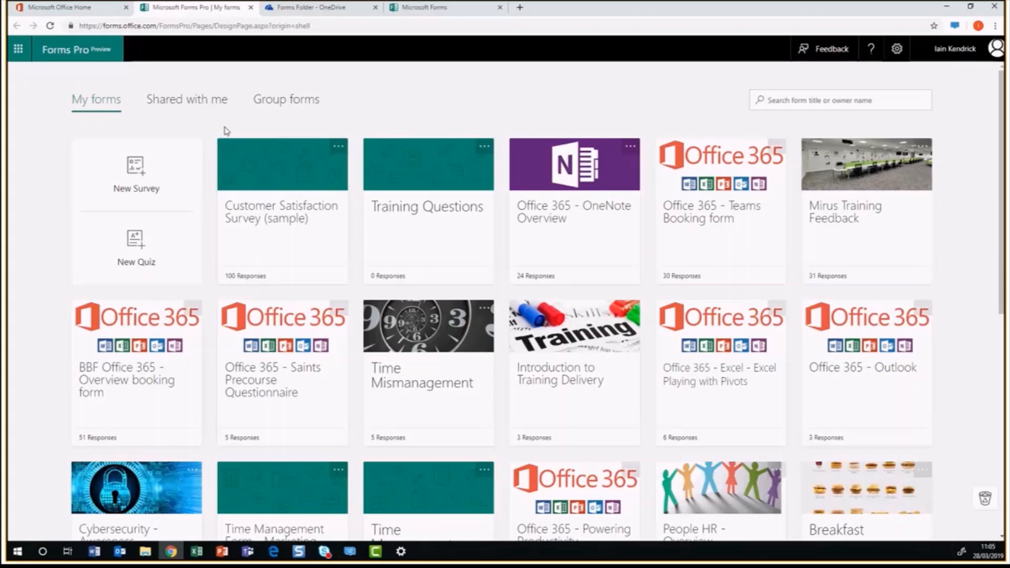
Create a new survey and title it "Training Survey :)"
{"action": "left_click", "coordinate": [138, 169]}
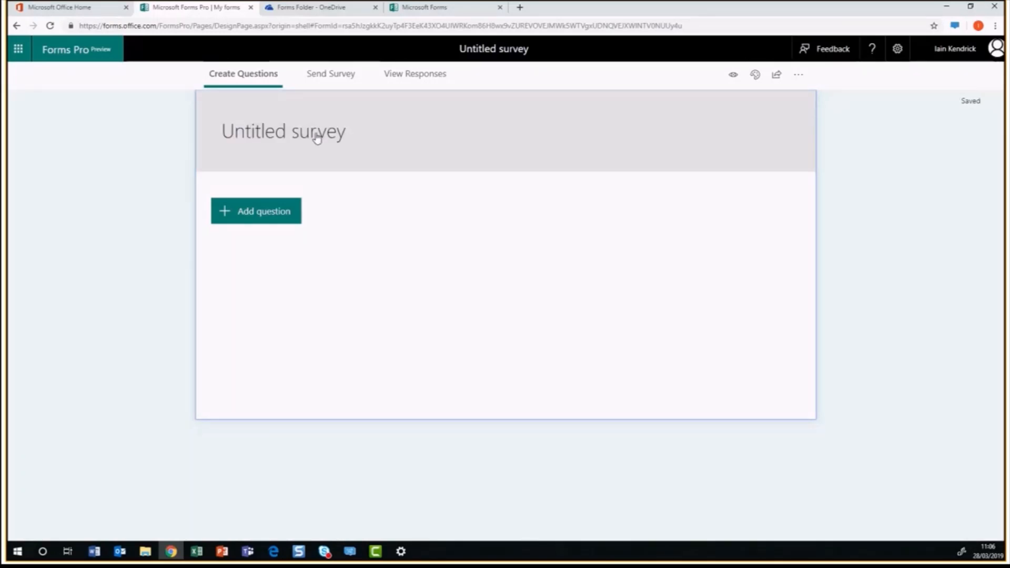
{"action": "left_click", "coordinate": [324, 135]}
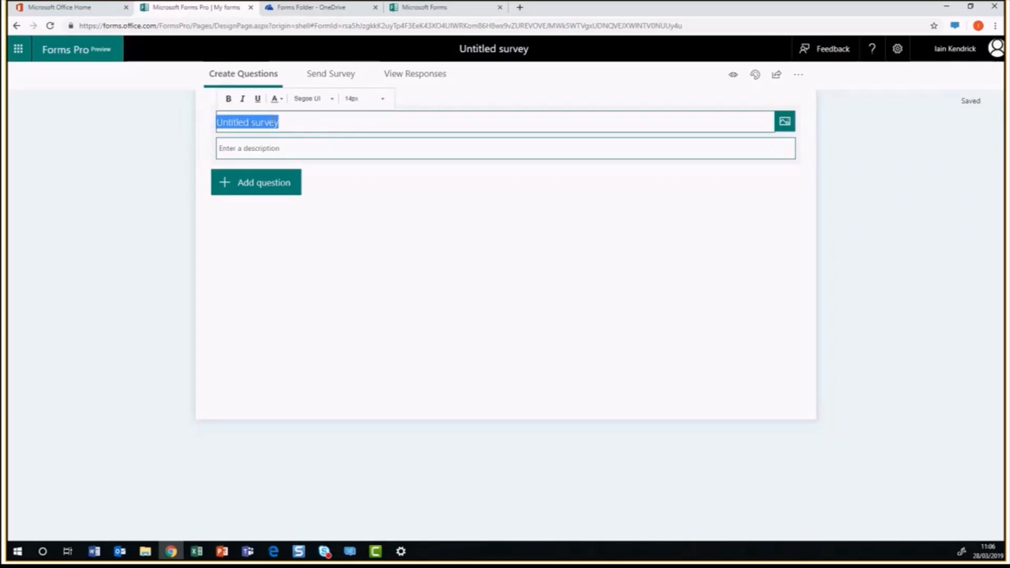
{"action": "left_click_drag", "start_coordinate": [284, 122], "coordinate": [187, 122]}
{"action": "type", "text": "Training Su"}
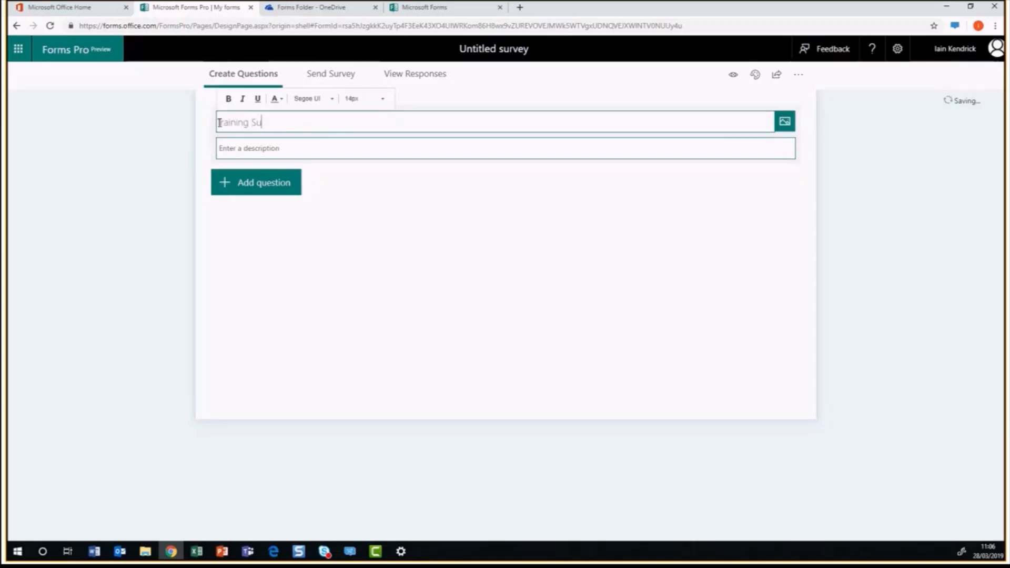
{"action": "type", "text": "rvey :)"}
{"action": "left_click", "coordinate": [718, 210]}
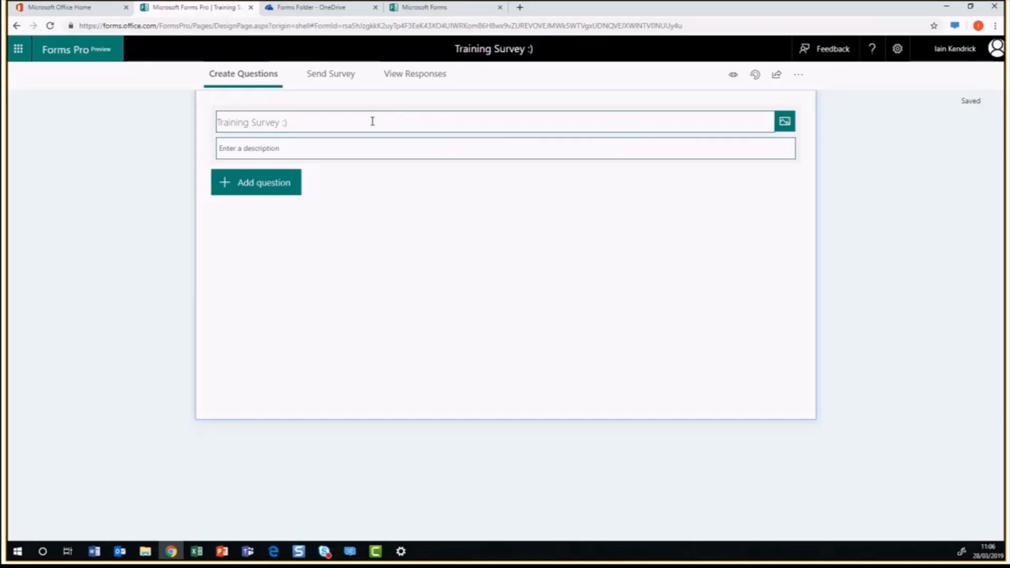
Search Bing images for "trianing" and add the handwritten TRAINING picture to the survey header
{"action": "left_click", "coordinate": [784, 123]}
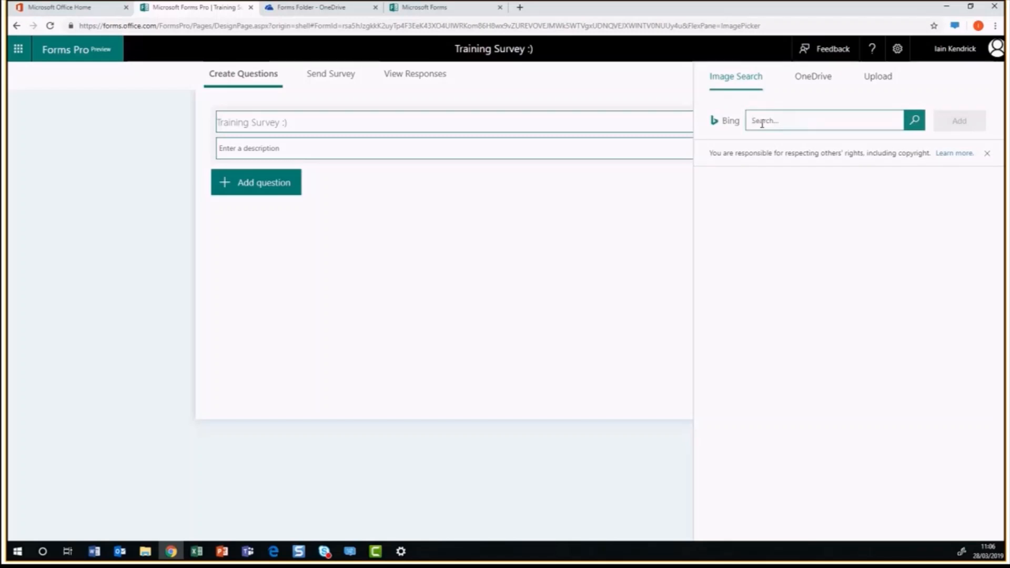
{"action": "type", "text": "trianing"}
{"action": "left_click", "coordinate": [915, 122]}
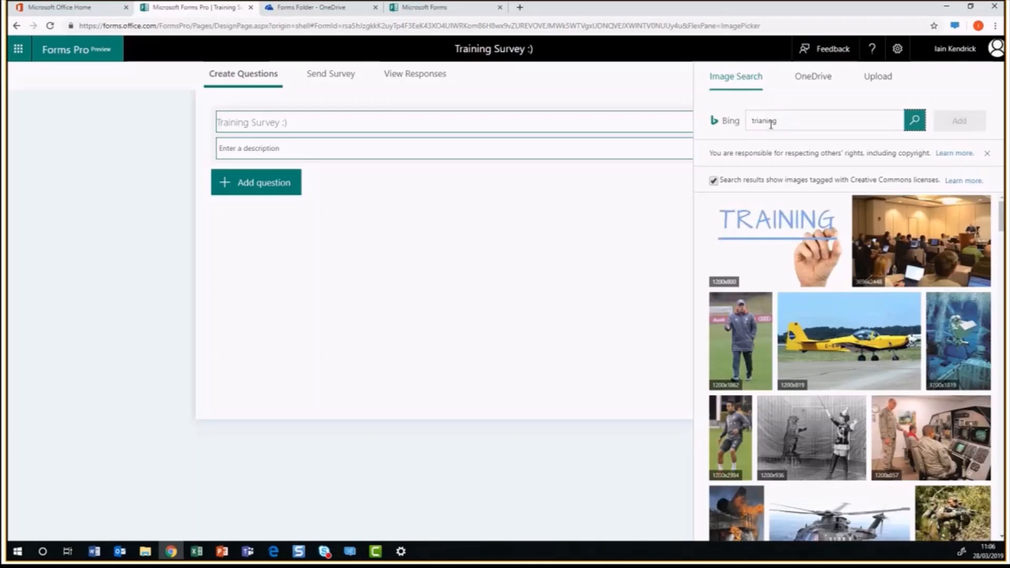
{"action": "left_click", "coordinate": [776, 237]}
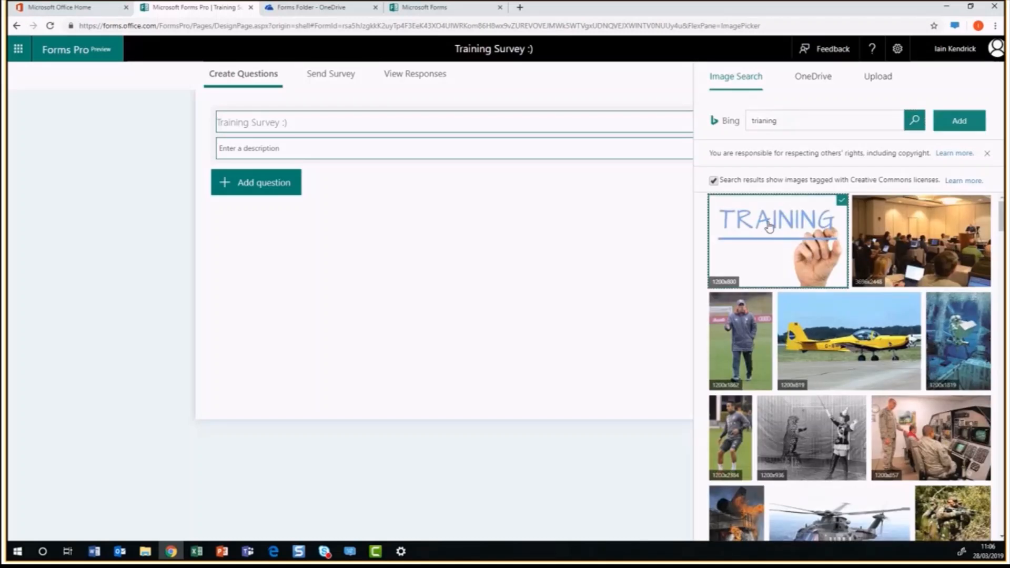
{"action": "left_click", "coordinate": [971, 122]}
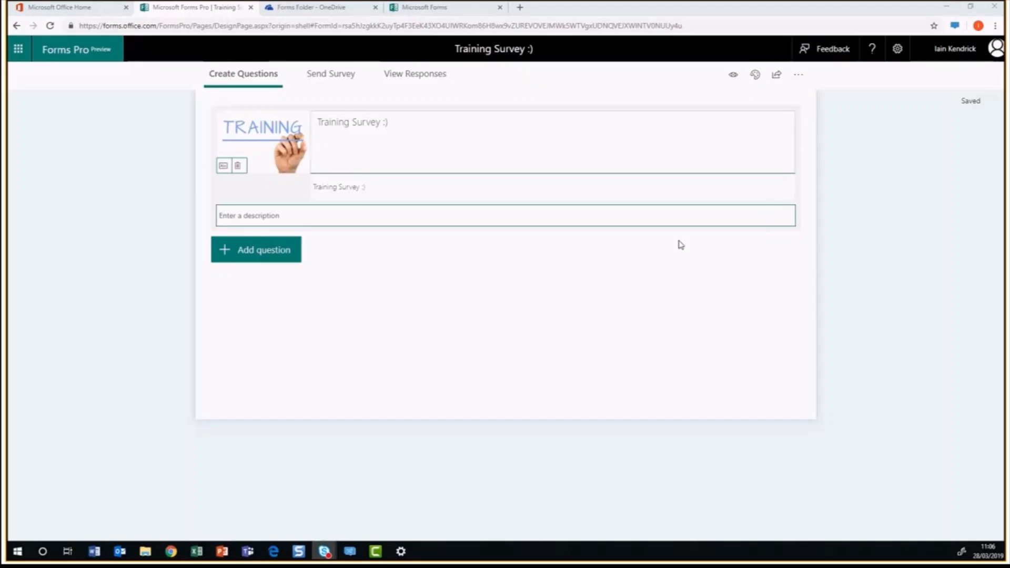
Remove the TRAINING picture from the survey header and finish editing the header
{"action": "left_click", "coordinate": [424, 182]}
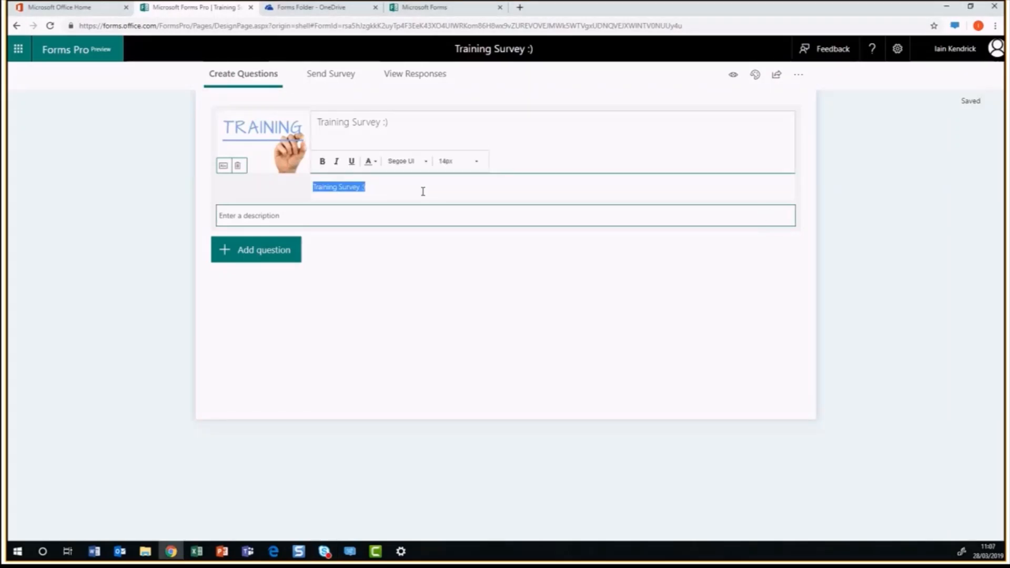
{"action": "left_click", "coordinate": [422, 191]}
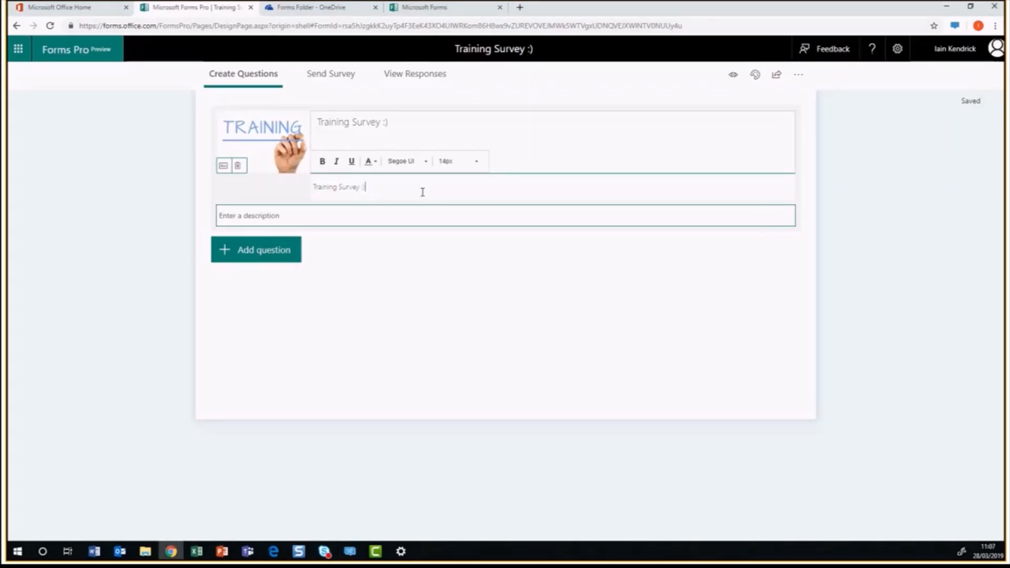
{"action": "left_click", "coordinate": [237, 165]}
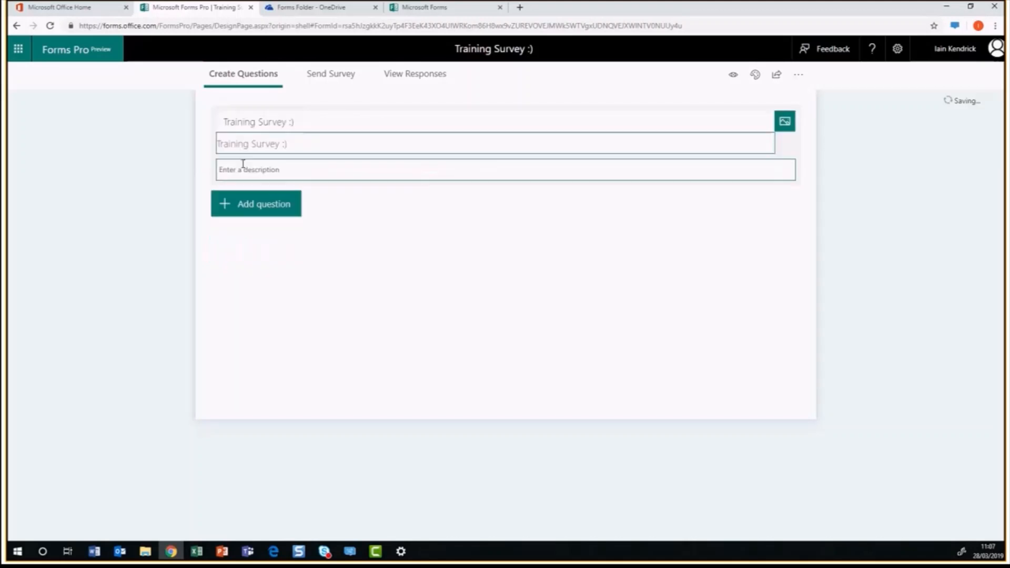
{"action": "left_click", "coordinate": [373, 192]}
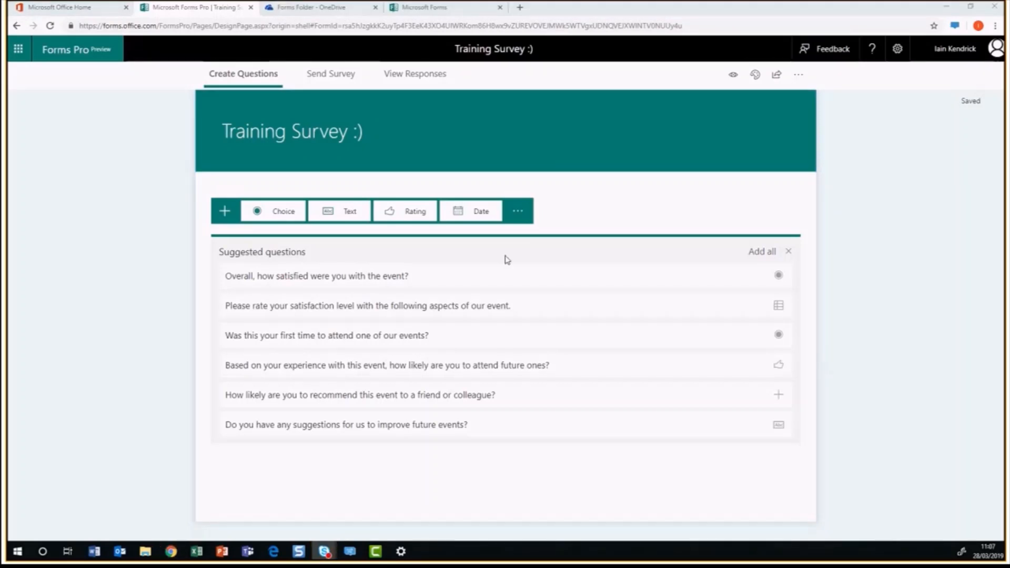
Add a Choice question to the survey with the text "What day is it ?"
{"action": "left_click", "coordinate": [277, 213]}
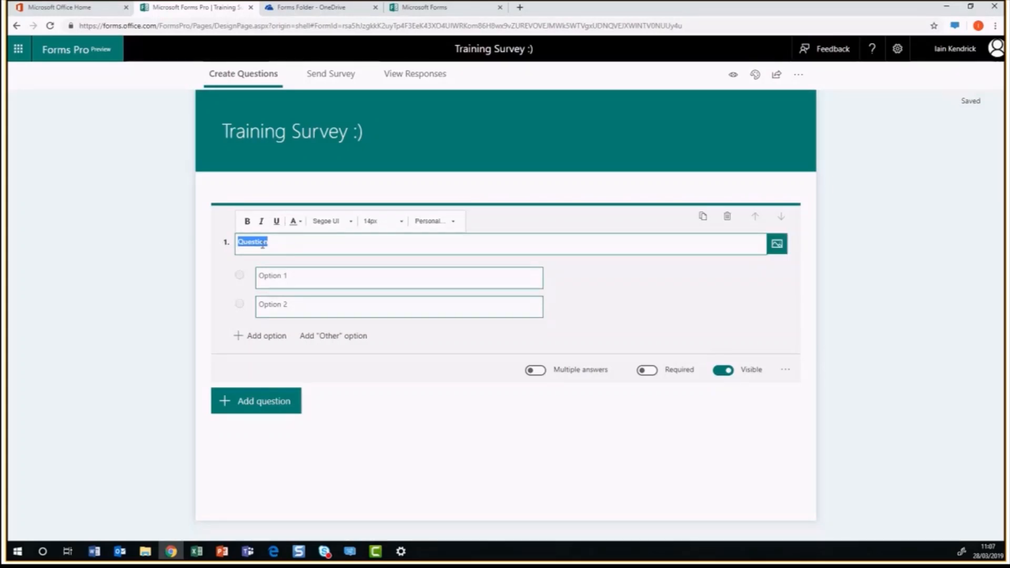
{"action": "type", "text": "What day is it ?"}
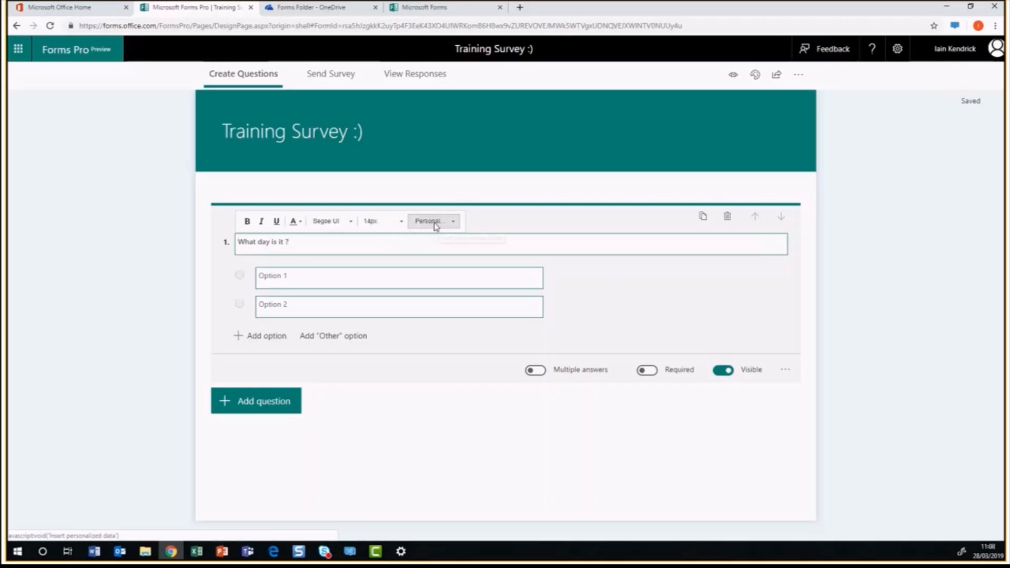
{"action": "key", "text": "ctrl+shift+Left"}
{"action": "key", "text": "ctrl+shift+Left"}
{"action": "key", "text": "ctrl+shift+Left"}
{"action": "key", "text": "ctrl+shift+Left"}
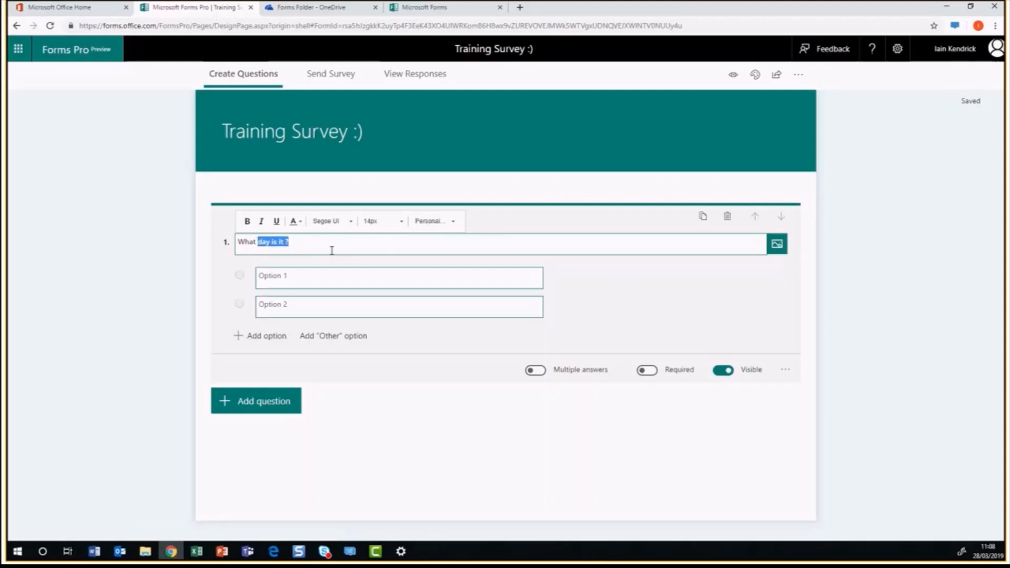
Name the question's first two answer options Monday and Tuesday
{"action": "left_click", "coordinate": [315, 273]}
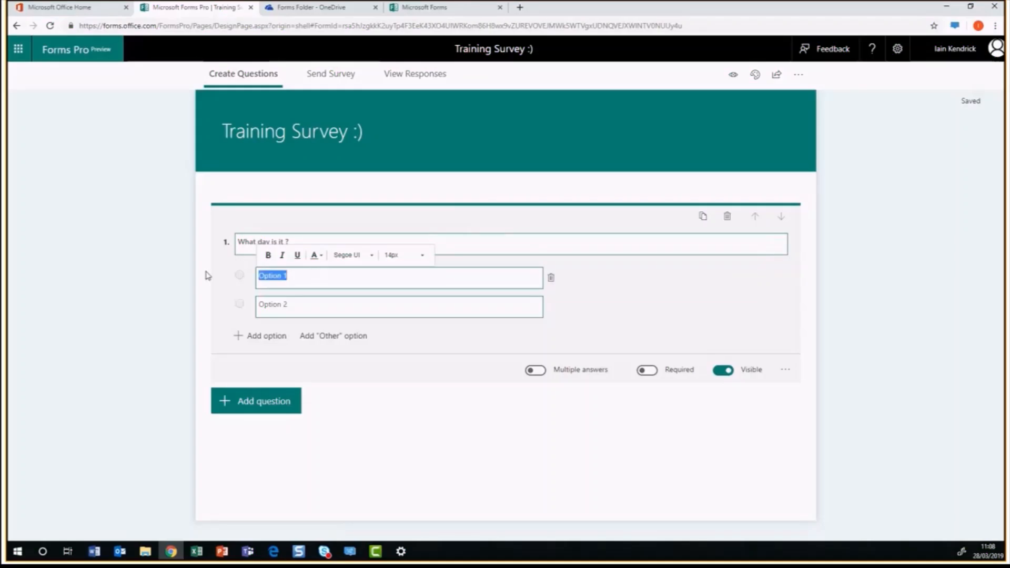
{"action": "type", "text": "Monday"}
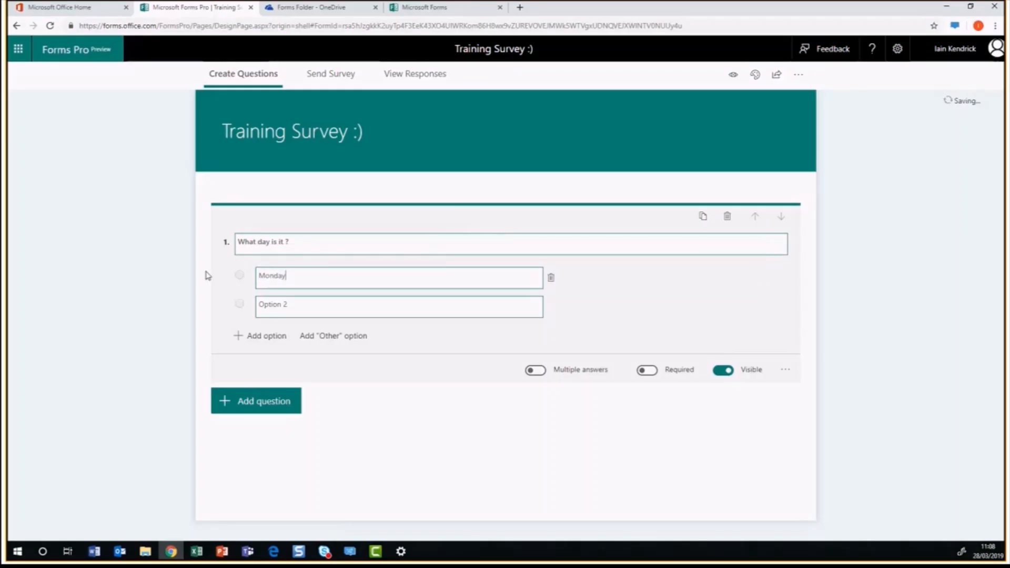
{"action": "left_click", "coordinate": [295, 305]}
{"action": "type", "text": "Tuesday"}
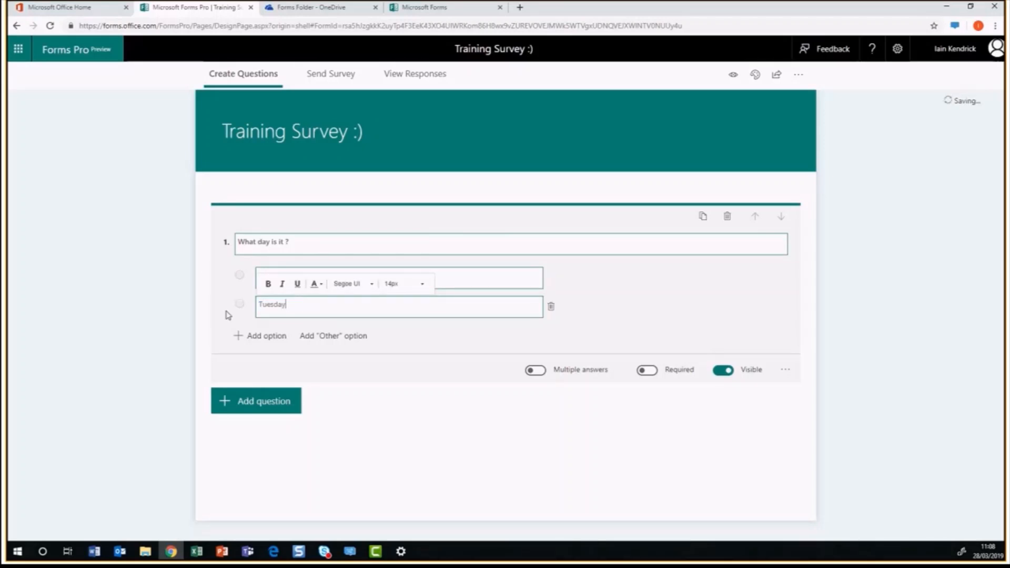
{"action": "left_click", "coordinate": [426, 338]}
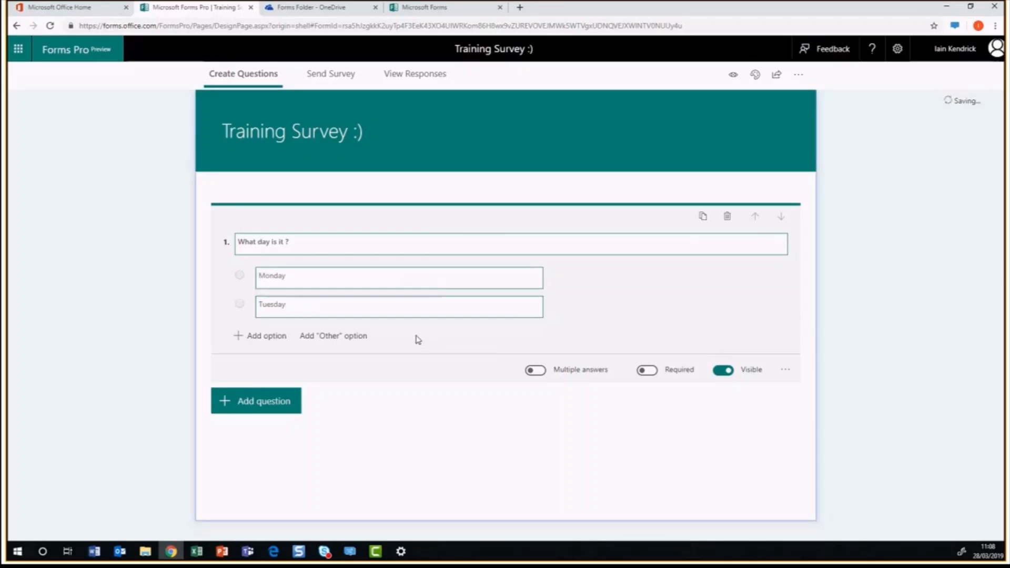
Add three more answer options to the day question: Wednesday, Thursday and Friday
{"action": "left_click", "coordinate": [238, 336]}
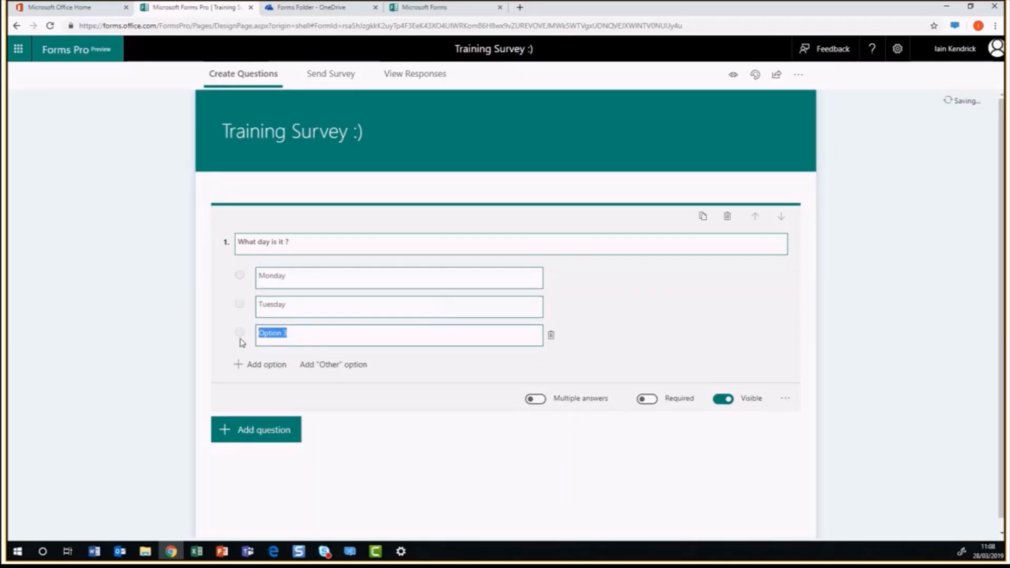
{"action": "type", "text": "Wednesday"}
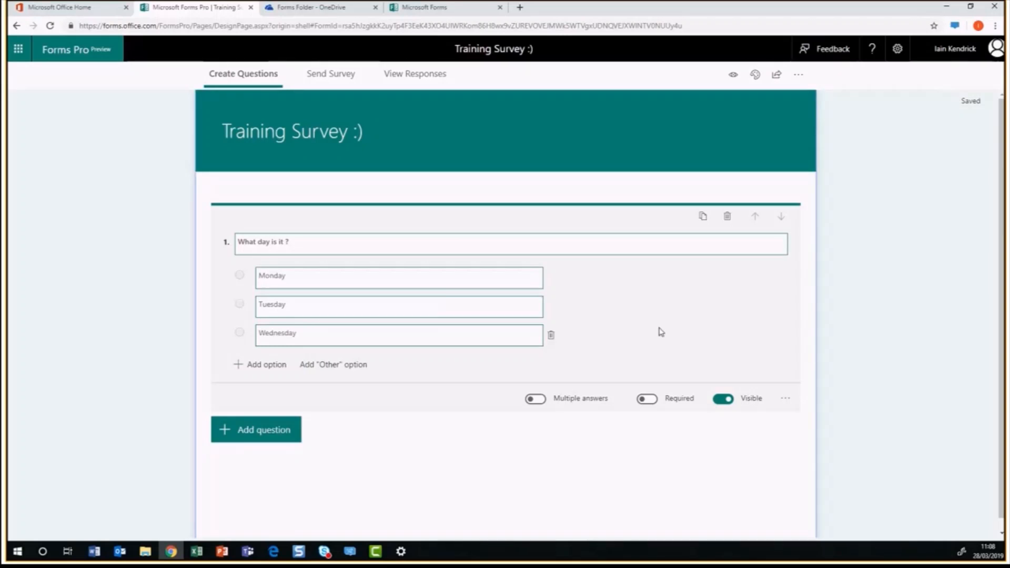
{"action": "left_click", "coordinate": [260, 366]}
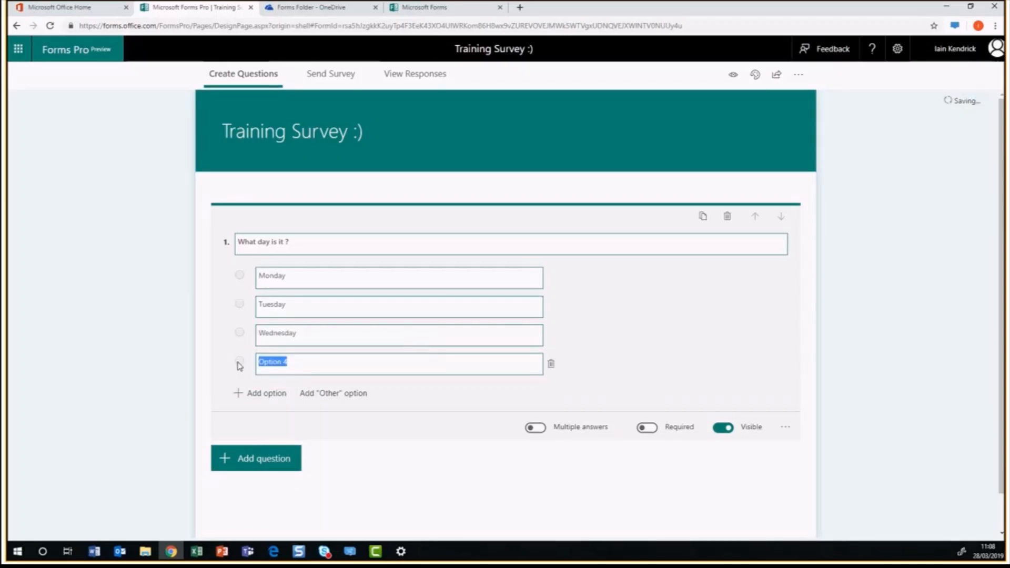
{"action": "type", "text": "Thursday"}
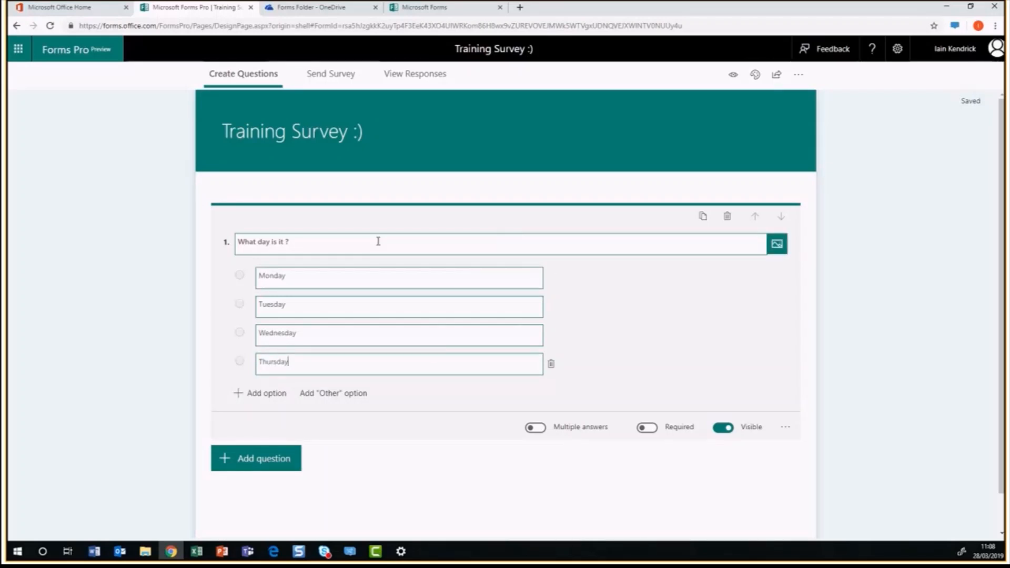
{"action": "left_click", "coordinate": [264, 393]}
{"action": "left_click_drag", "start_coordinate": [295, 389], "coordinate": [251, 393]}
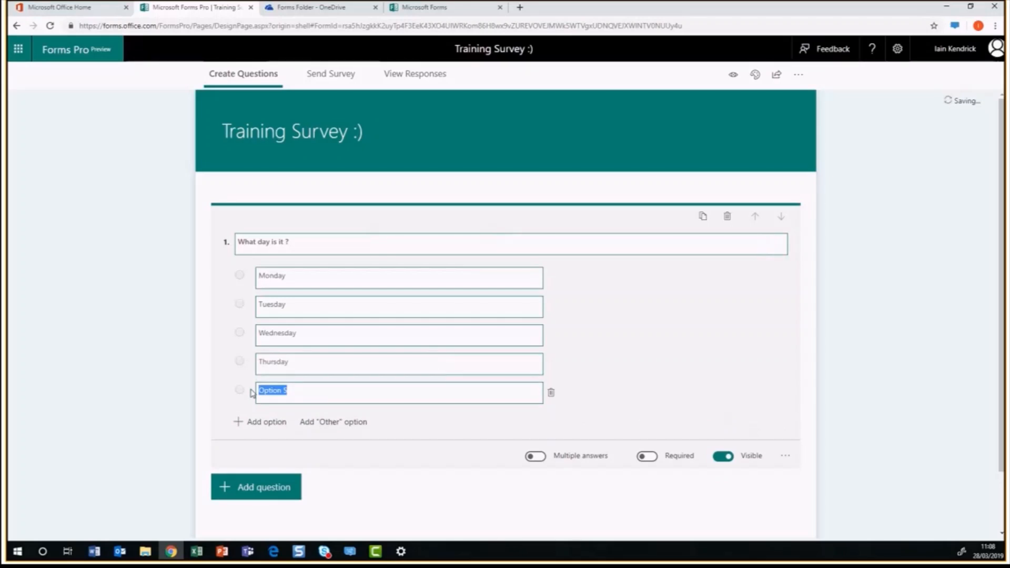
{"action": "type", "text": "Friday"}
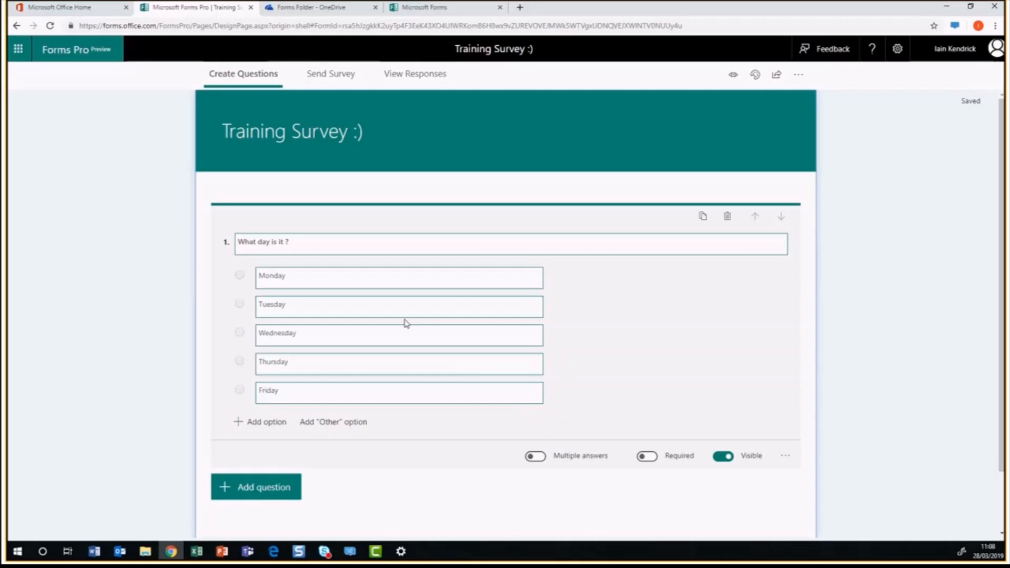
Make the day question required with multiple answers allowed, and give it the subtitle "Select the day :)"
{"action": "left_click", "coordinate": [536, 458]}
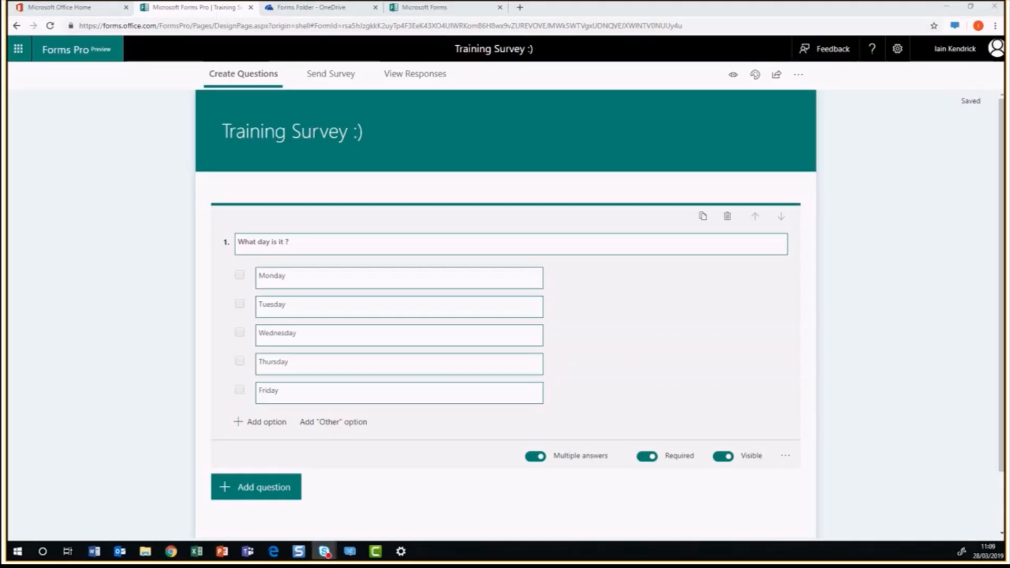
{"action": "left_click", "coordinate": [784, 456]}
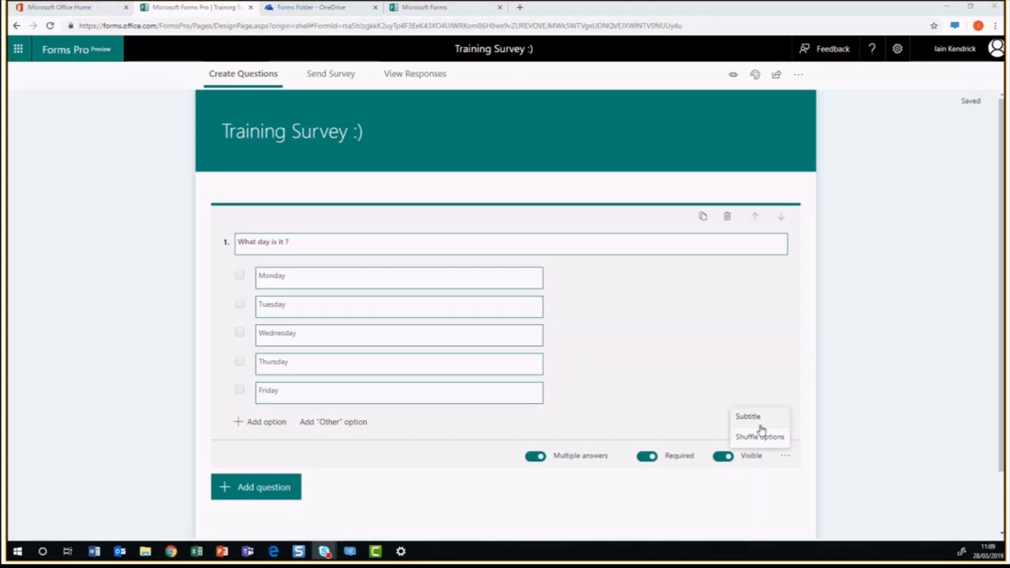
{"action": "left_click", "coordinate": [756, 419]}
{"action": "left_click", "coordinate": [259, 271]}
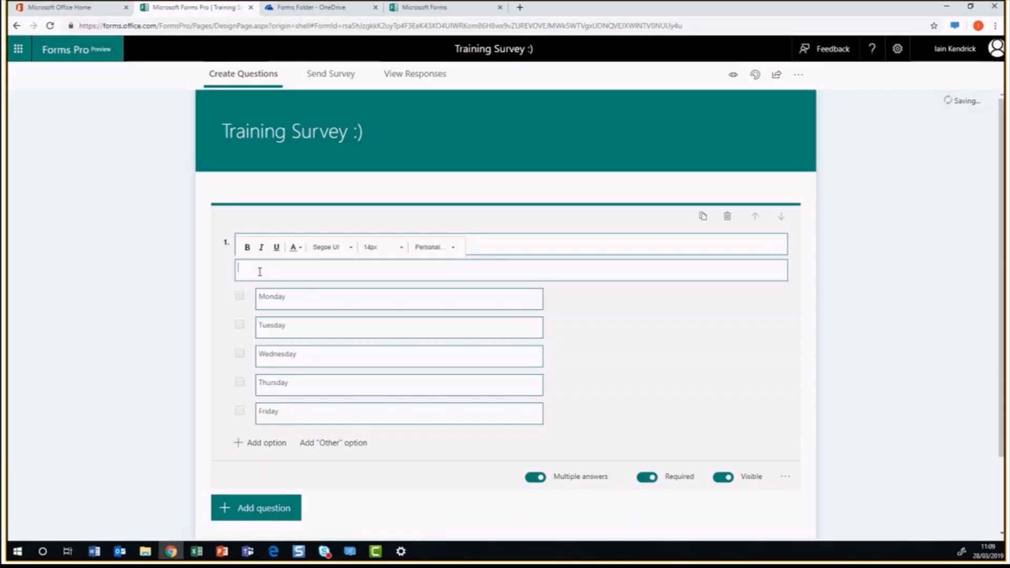
{"action": "type", "text": "Select the day :)"}
{"action": "left_click", "coordinate": [816, 315]}
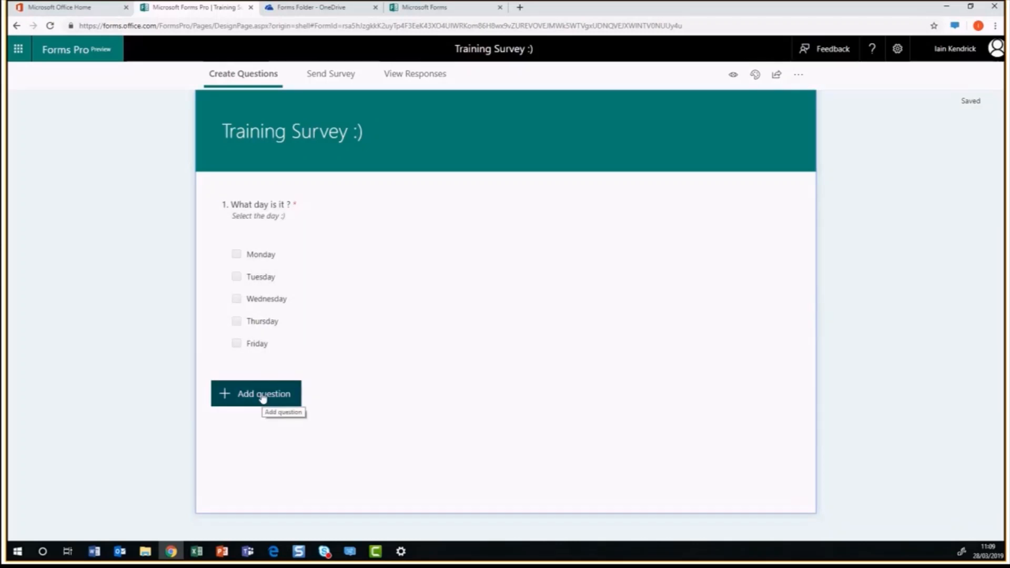
Add a Ranking question below the day question with the text "Rate your fave food"
{"action": "left_click", "coordinate": [262, 399]}
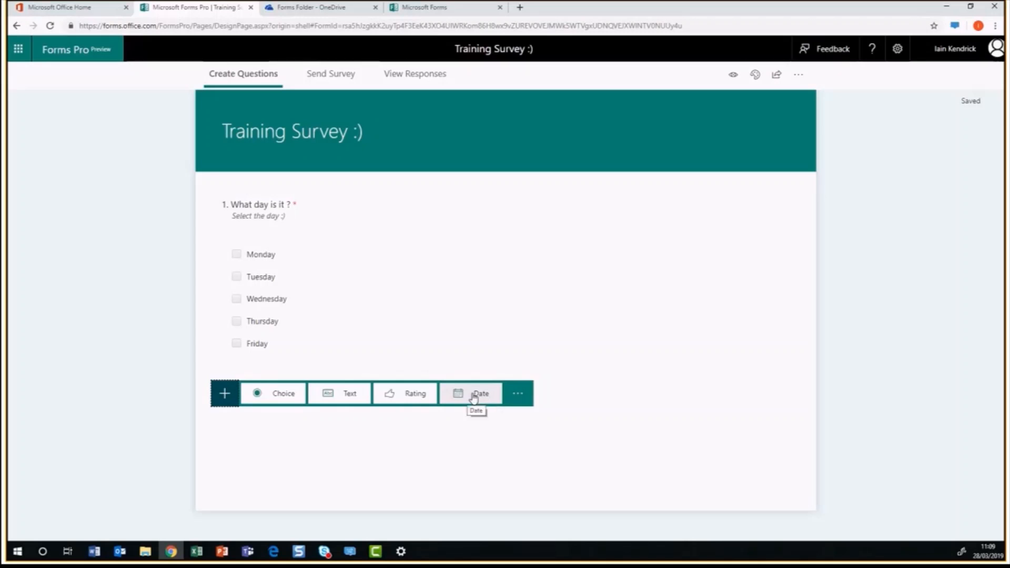
{"action": "left_click", "coordinate": [518, 393]}
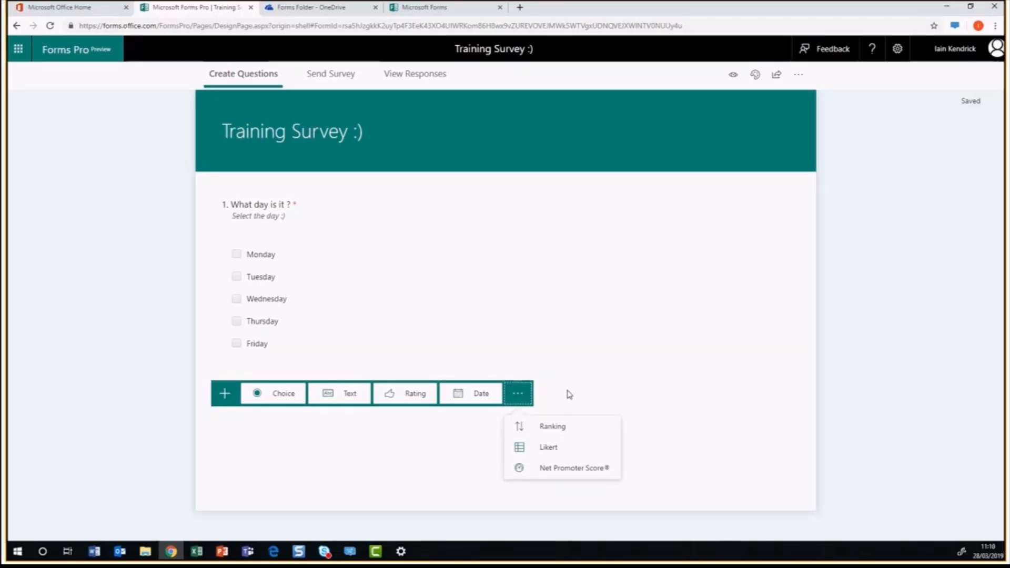
{"action": "left_click", "coordinate": [556, 431]}
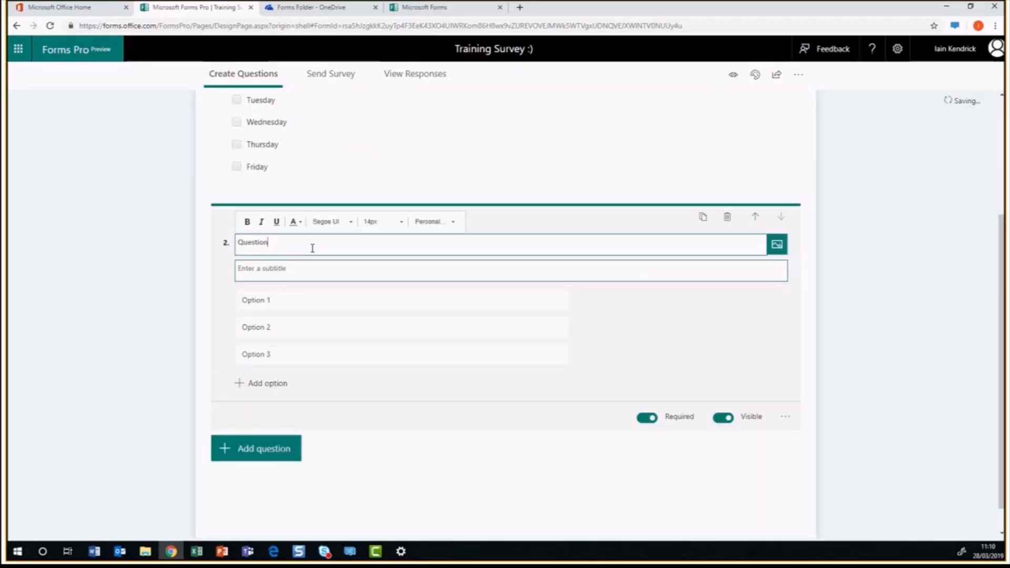
{"action": "type", "text": "R"}
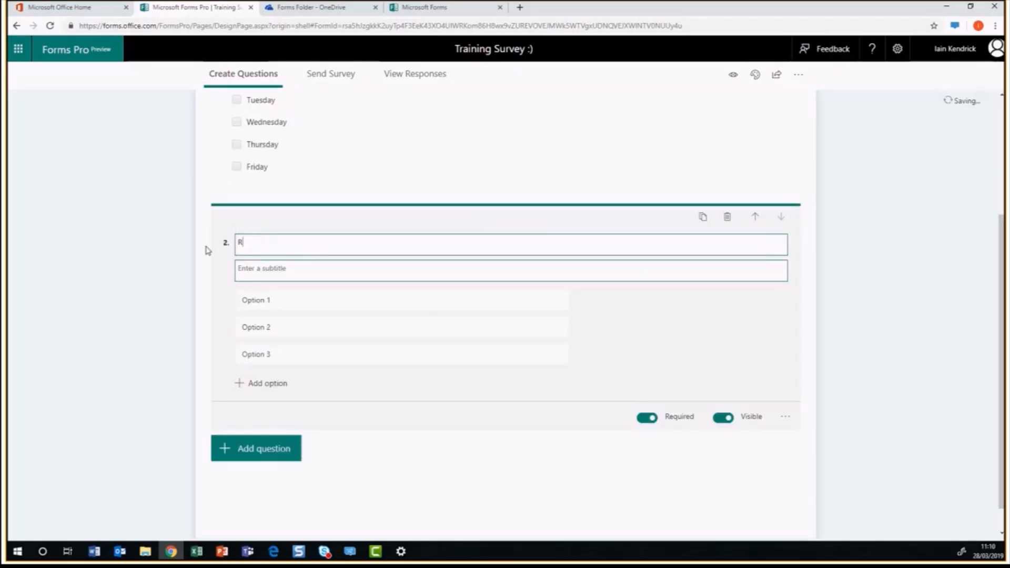
{"action": "type", "text": "ate your fave food"}
Name the food question's three ranking options Chips, Peas and Carrots
{"action": "left_click", "coordinate": [306, 300]}
{"action": "type", "text": "Chips"}
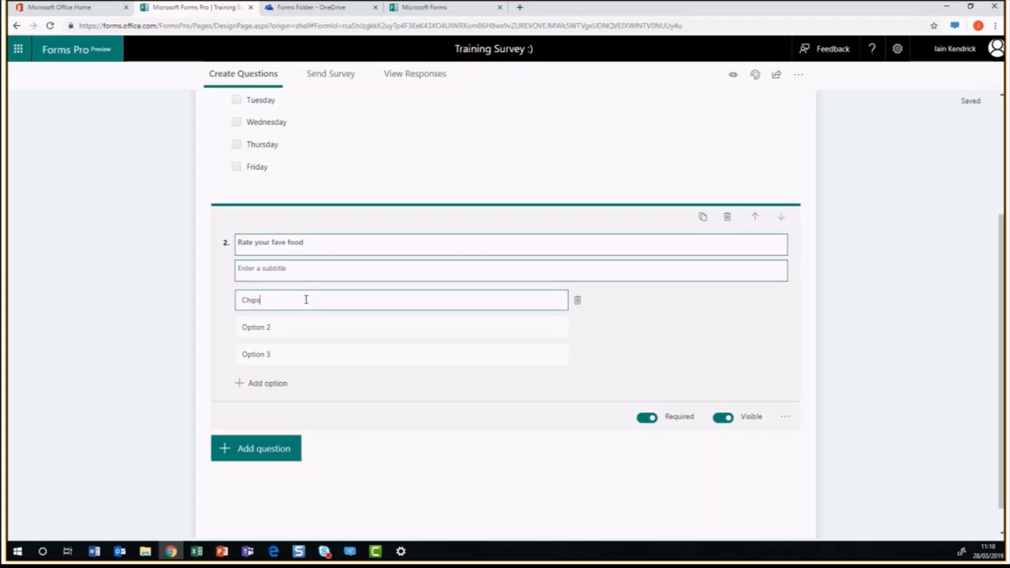
{"action": "left_click", "coordinate": [291, 326]}
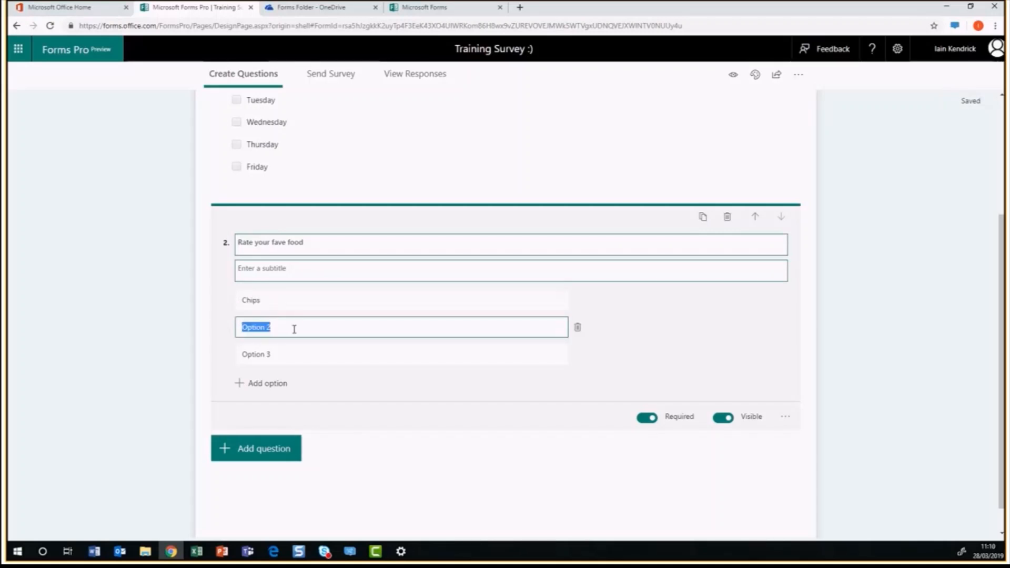
{"action": "type", "text": "Peas"}
{"action": "left_click", "coordinate": [275, 348]}
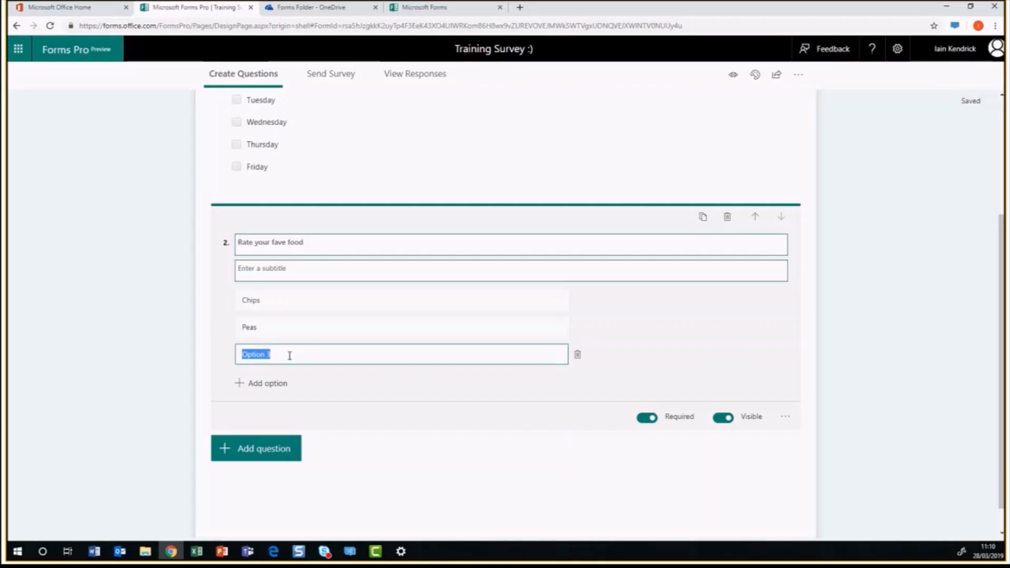
{"action": "type", "text": "Carrots"}
{"action": "left_click", "coordinate": [465, 460]}
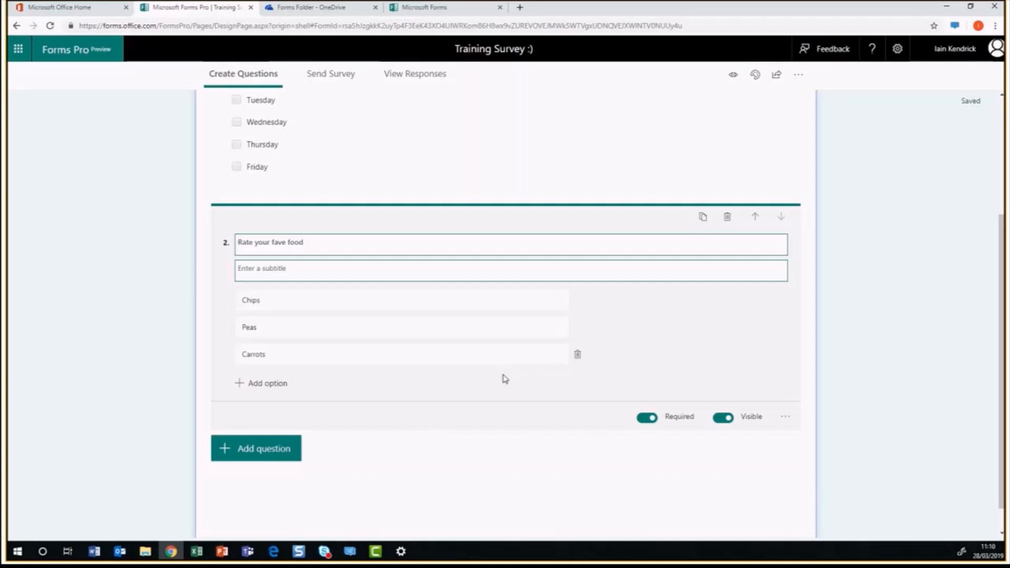
Turn off the subtitle for the food ranking question
{"action": "scroll", "coordinate": [547, 326], "scroll_direction": "up", "scroll_amount": 3}
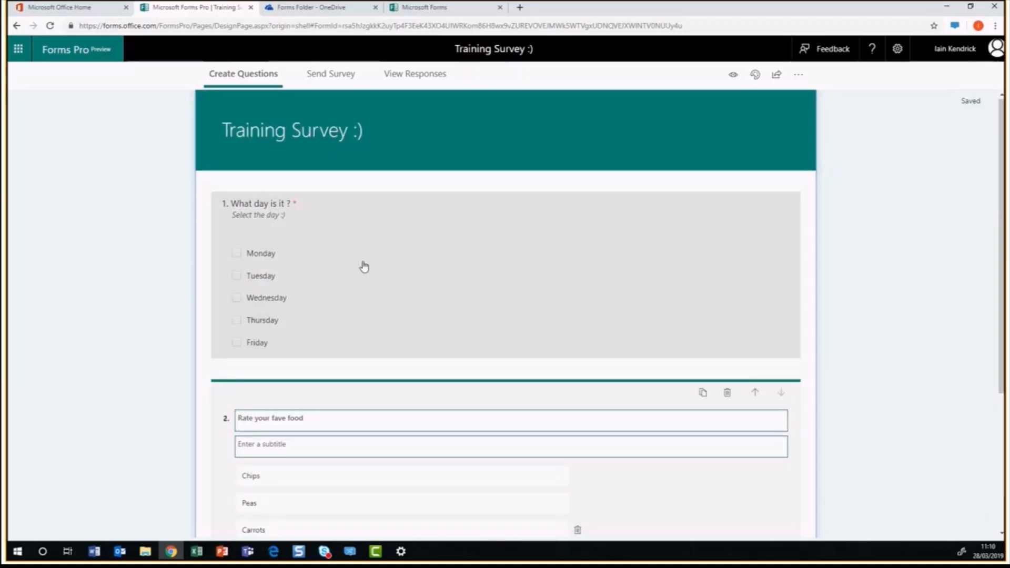
{"action": "scroll", "coordinate": [514, 232], "scroll_direction": "down", "scroll_amount": 3}
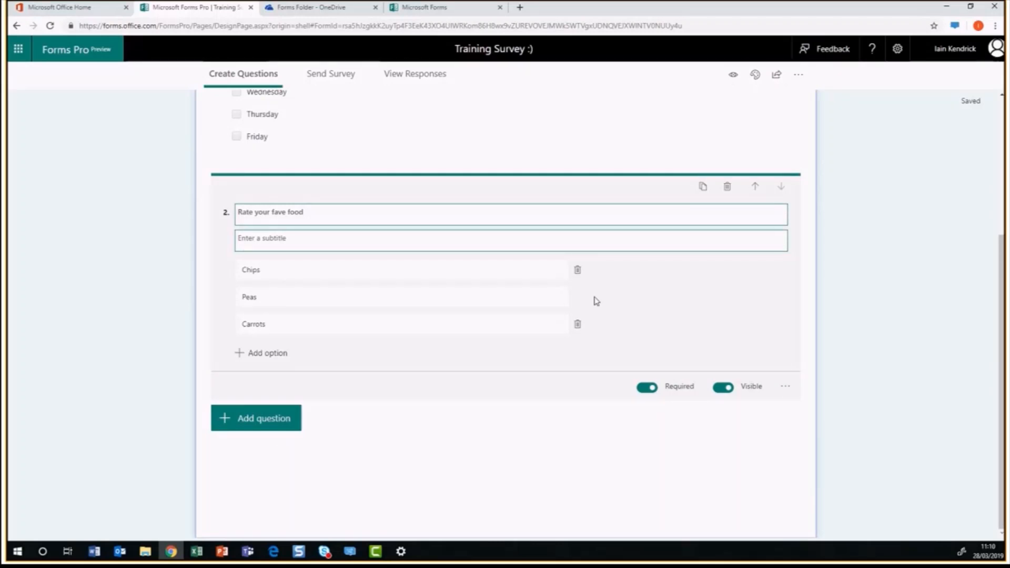
{"action": "left_click", "coordinate": [786, 388]}
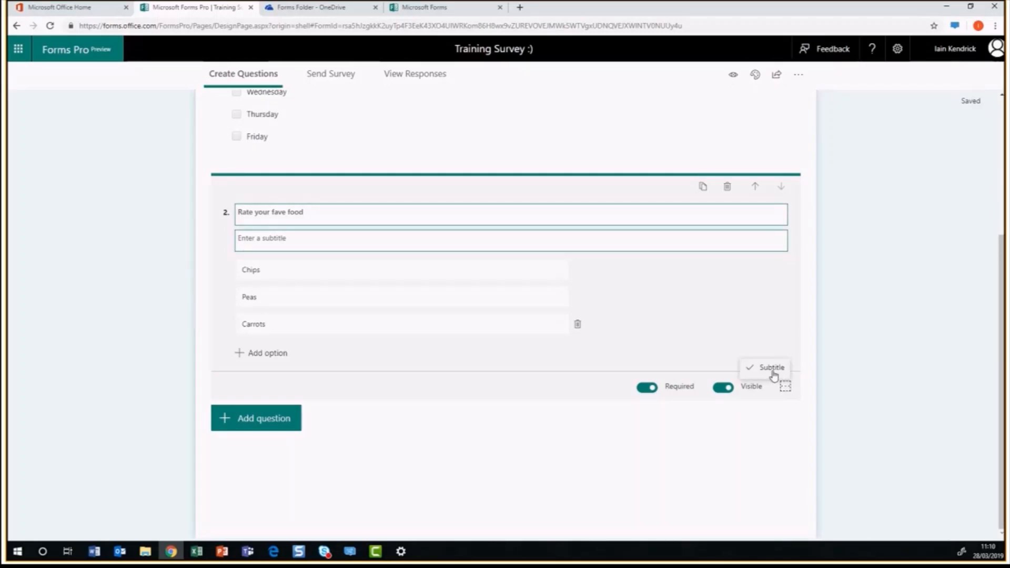
{"action": "left_click", "coordinate": [769, 368]}
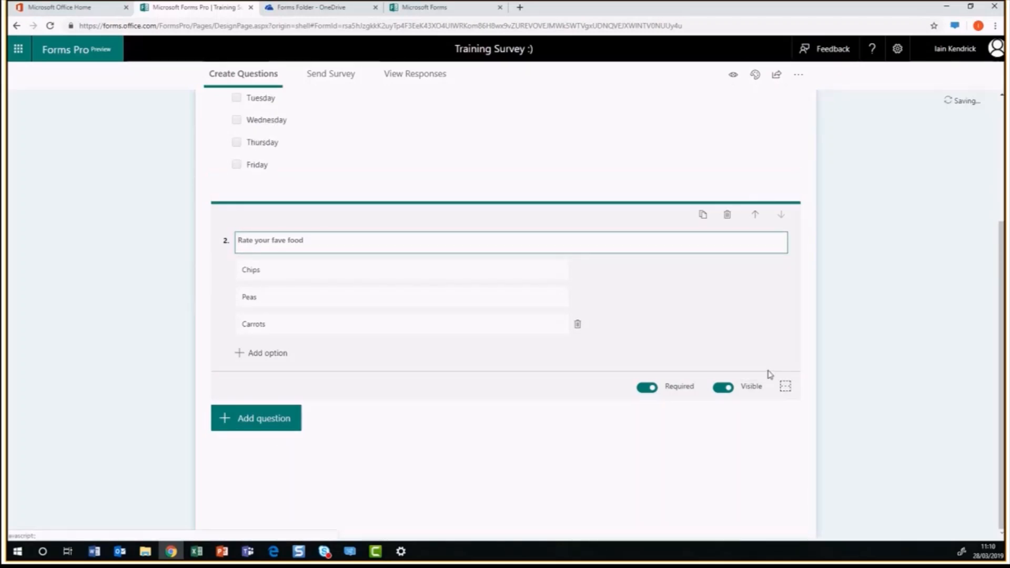
{"action": "scroll", "coordinate": [713, 343], "scroll_direction": "up", "scroll_amount": 3}
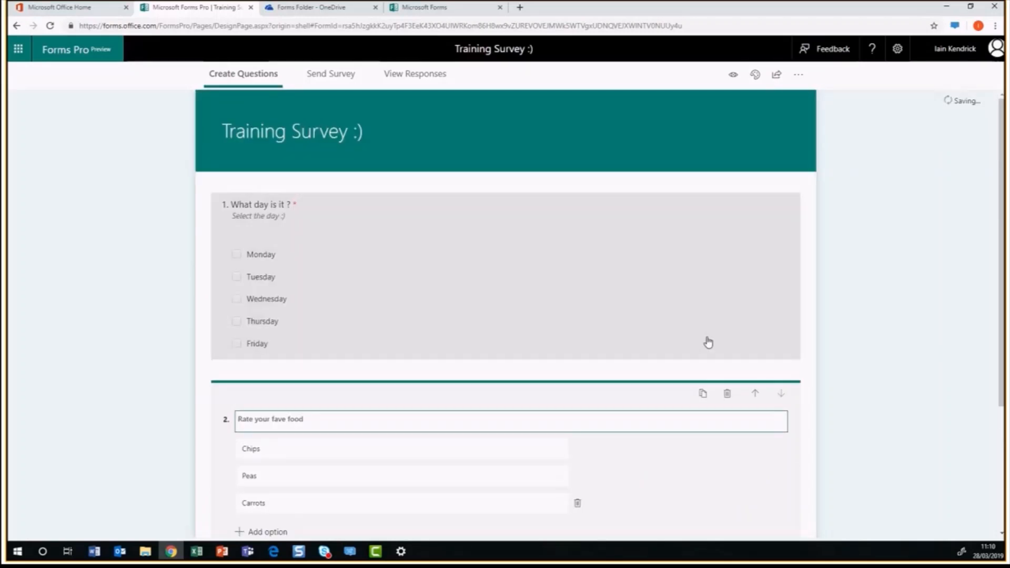
{"action": "scroll", "coordinate": [627, 321], "scroll_direction": "down", "scroll_amount": 3}
{"action": "scroll", "coordinate": [627, 317], "scroll_direction": "up", "scroll_amount": 3}
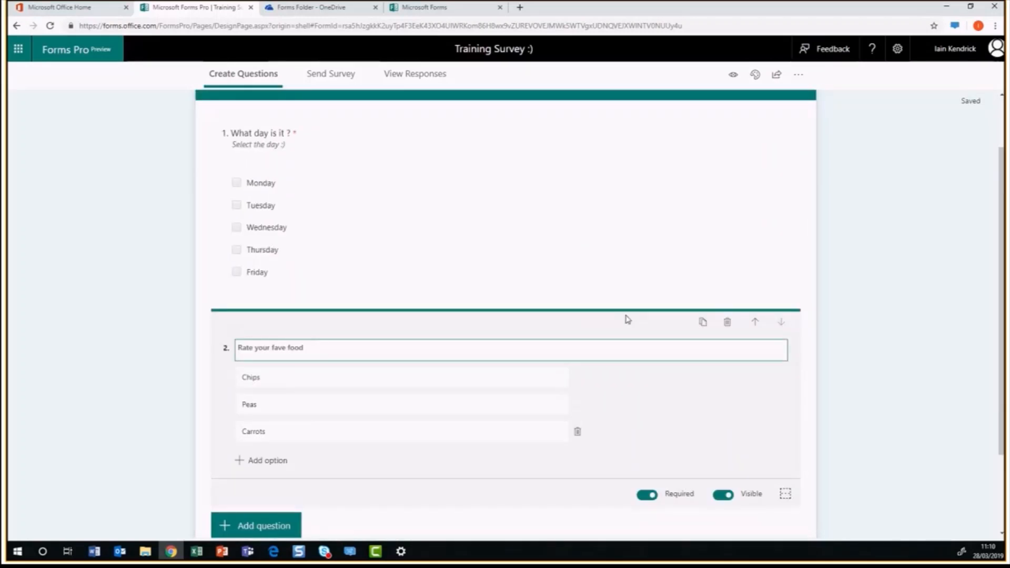
{"action": "scroll", "coordinate": [626, 318], "scroll_direction": "down", "scroll_amount": 3}
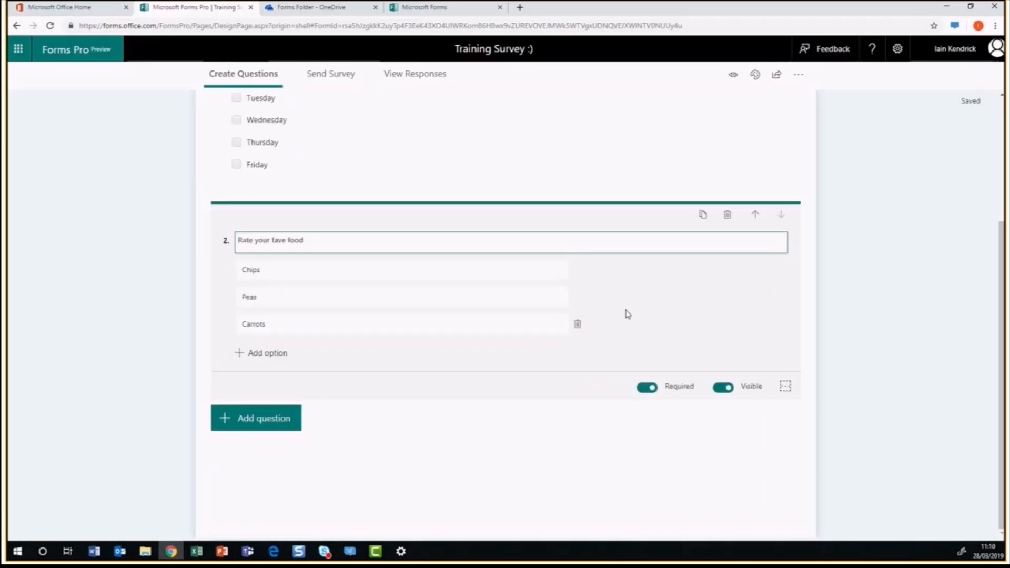
{"action": "scroll", "coordinate": [615, 323], "scroll_direction": "up", "scroll_amount": 1}
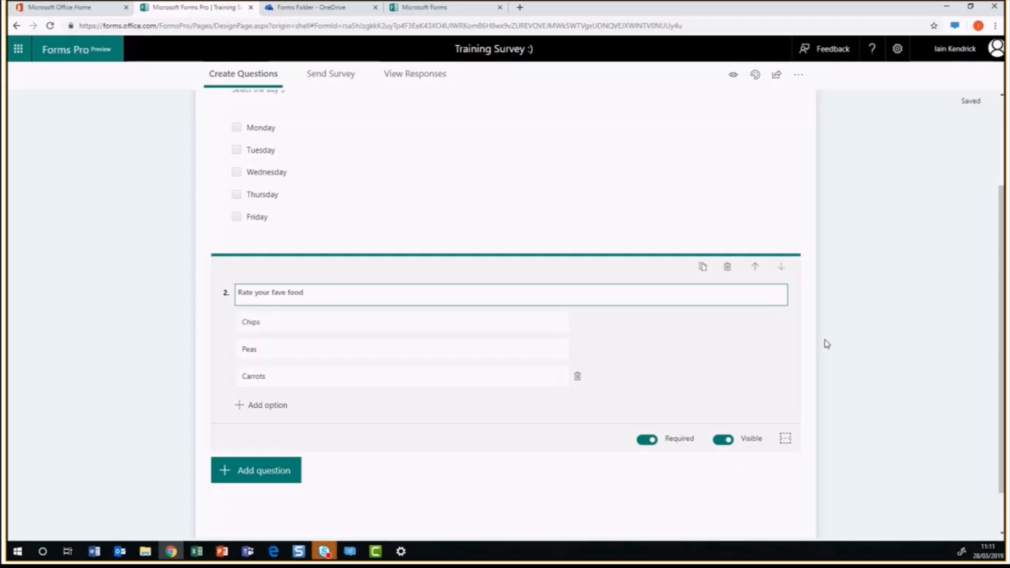
{"action": "scroll", "coordinate": [462, 318], "scroll_direction": "down", "scroll_amount": 1}
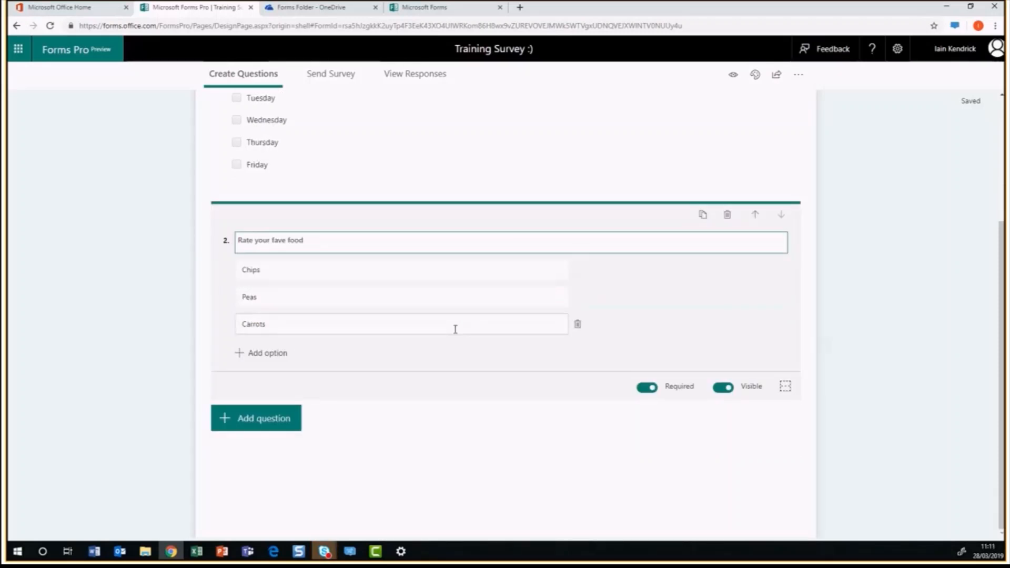
Add a Rating question after the food question with the text "Rate how happy you are today :)"
{"action": "left_click", "coordinate": [260, 431]}
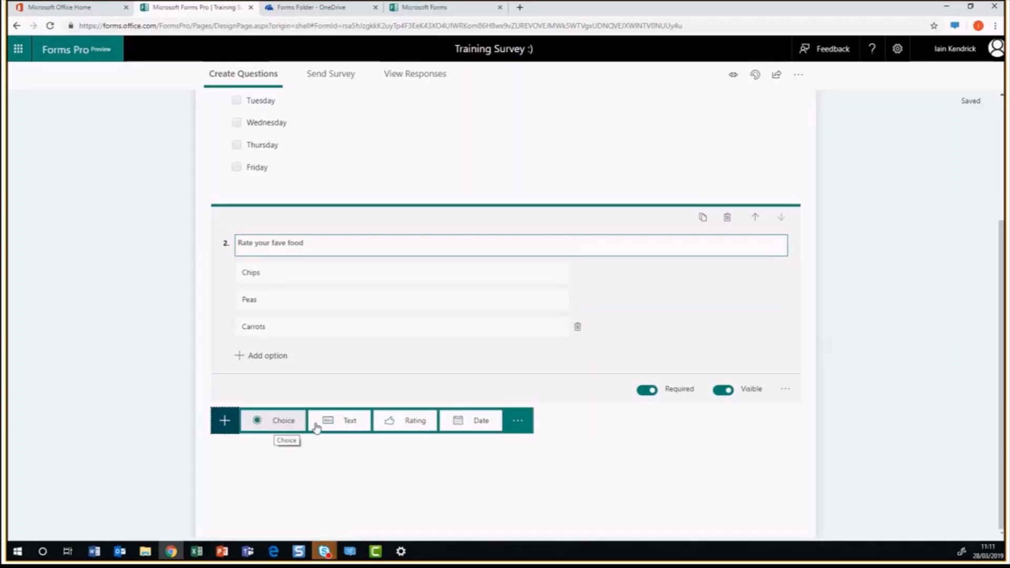
{"action": "left_click", "coordinate": [400, 421]}
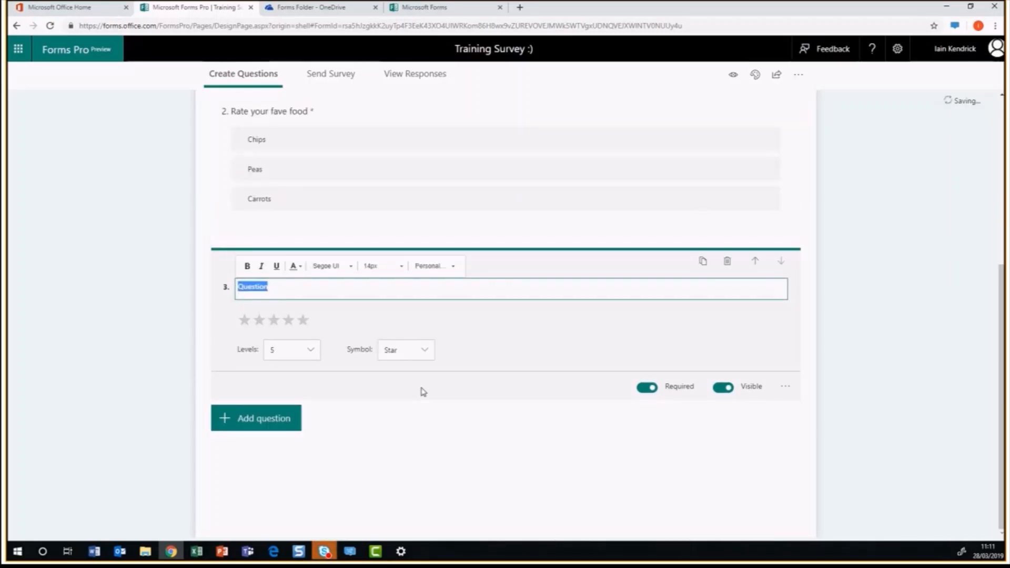
{"action": "type", "text": "Rate how"}
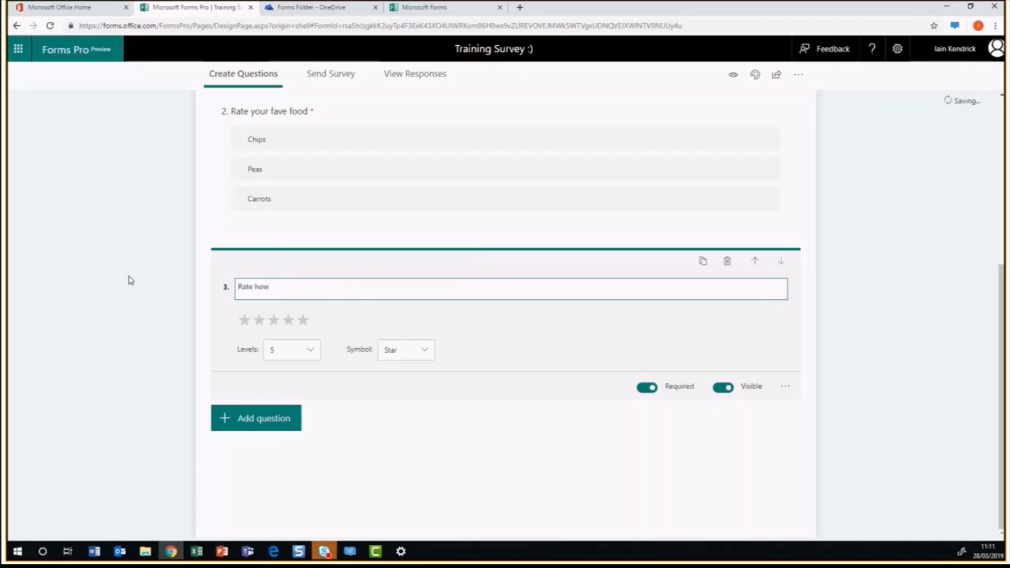
{"action": "type", "text": " happy you are today :)"}
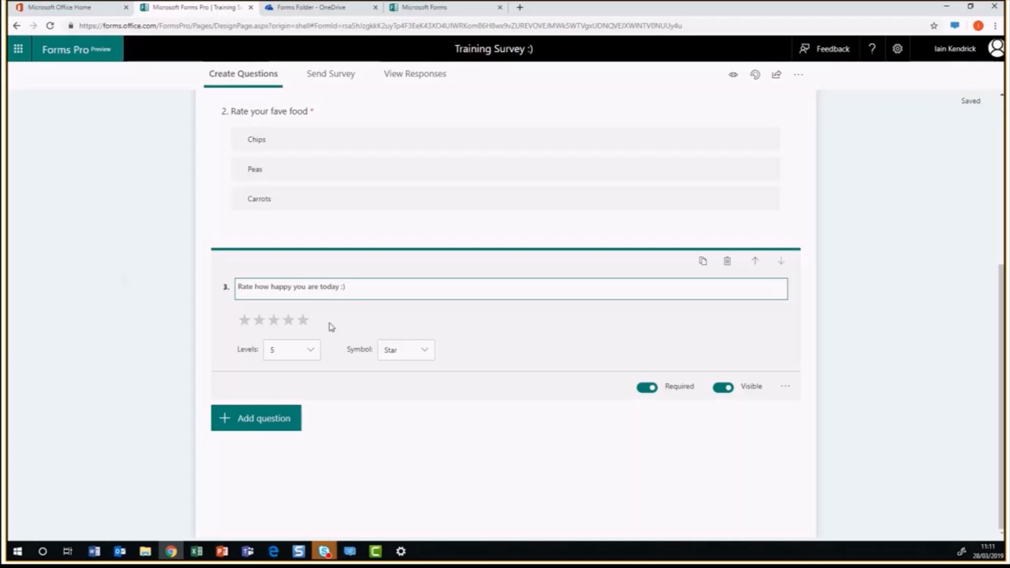
Set the happiness rating to 10 levels and keep Star as its symbol
{"action": "left_click", "coordinate": [305, 349]}
{"action": "left_click_drag", "start_coordinate": [315, 384], "coordinate": [315, 418]}
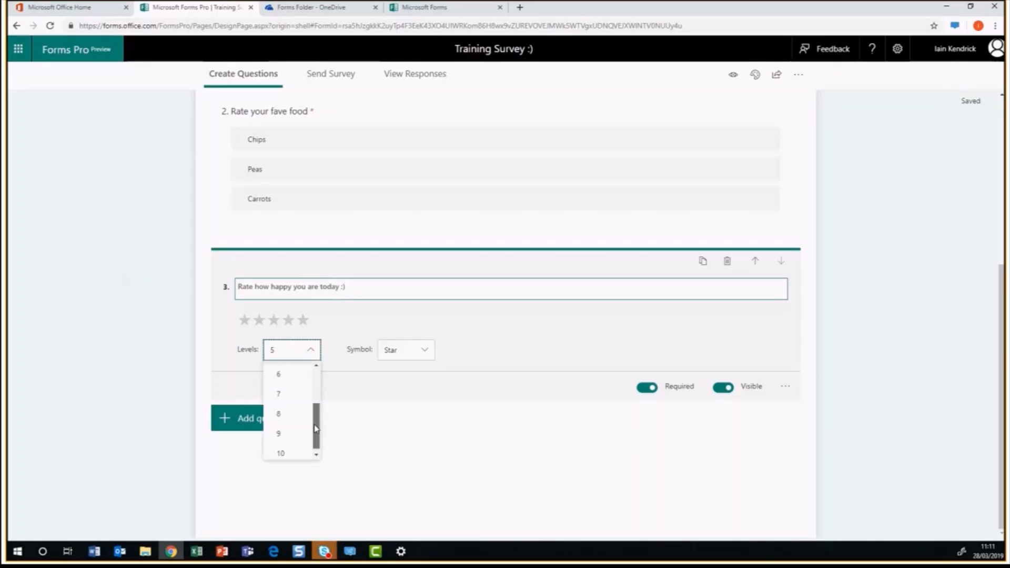
{"action": "left_click", "coordinate": [286, 449]}
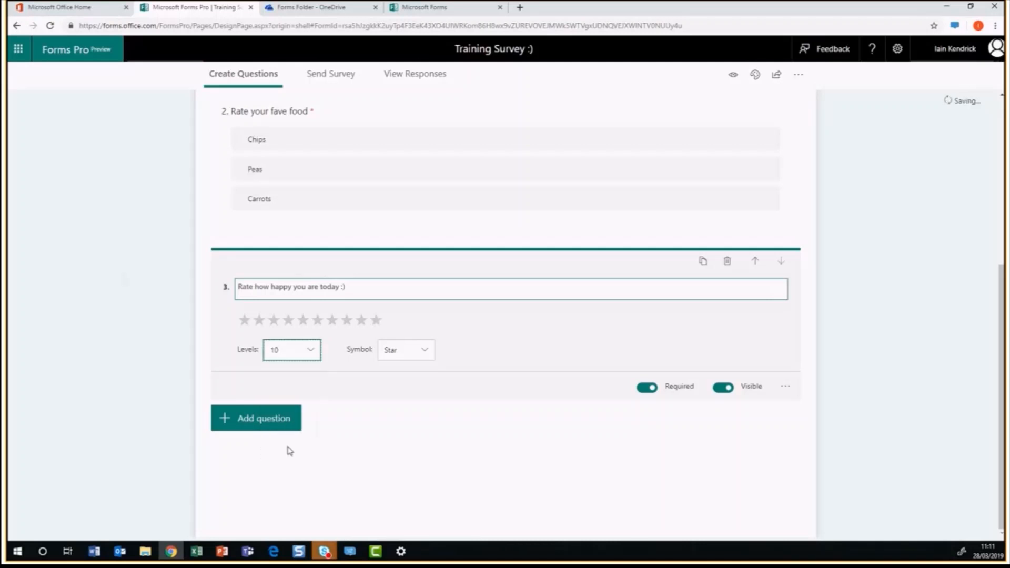
{"action": "left_click", "coordinate": [403, 353]}
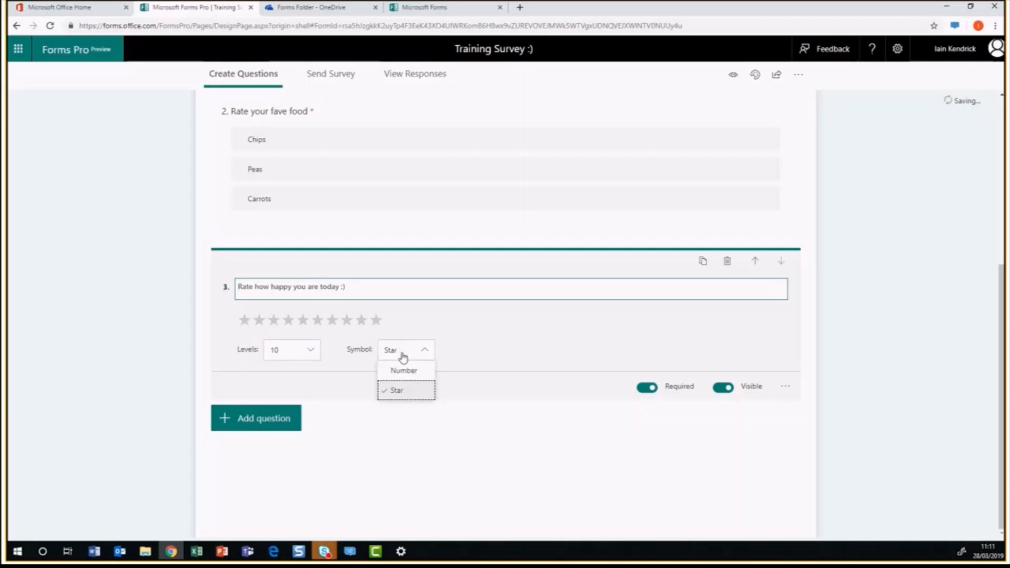
{"action": "left_click", "coordinate": [402, 392]}
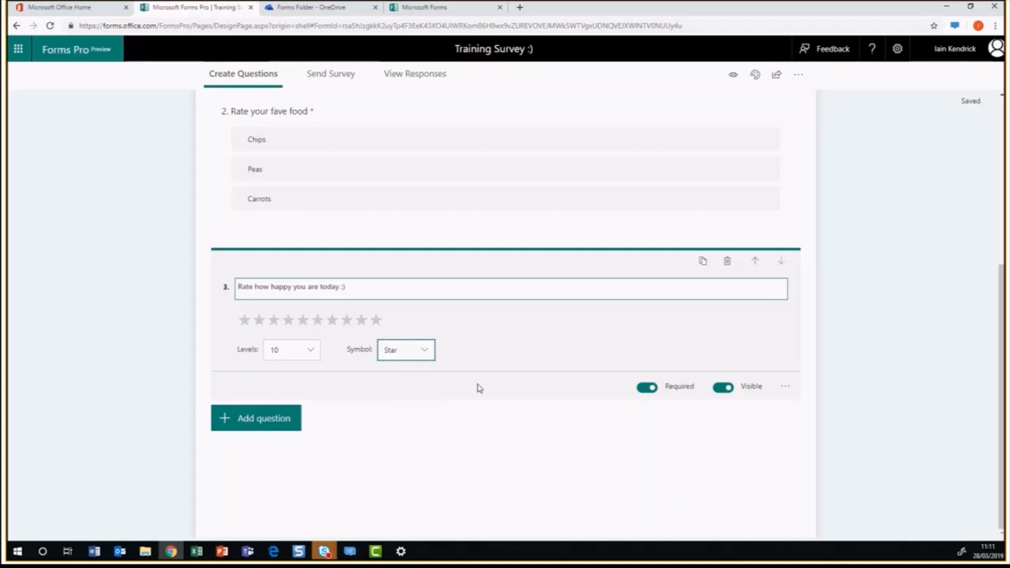
Enable labels on the happiness rating, using "Not very" for 1 star and "Crazy happy" for 10 stars
{"action": "left_click", "coordinate": [787, 392]}
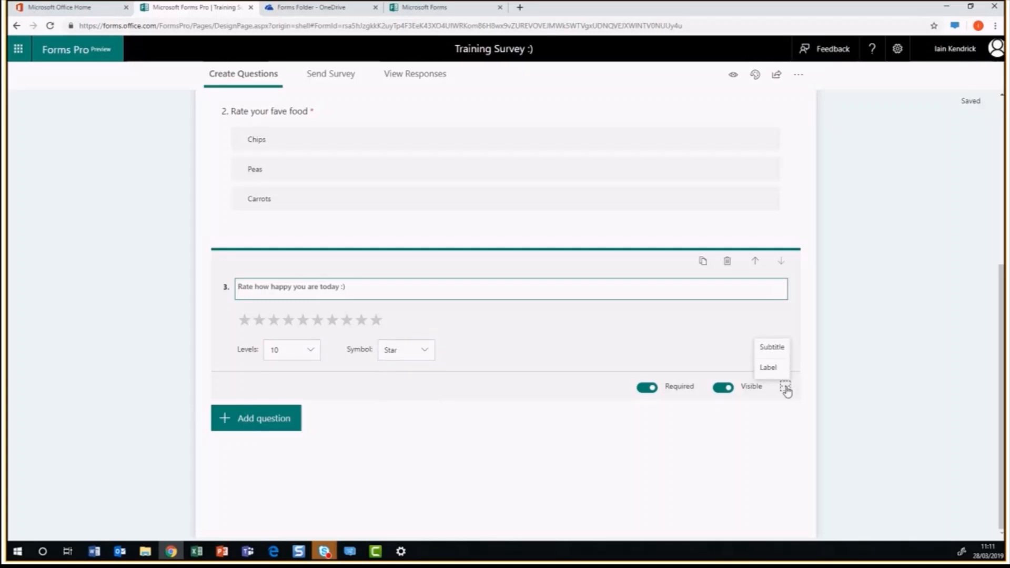
{"action": "left_click", "coordinate": [779, 366]}
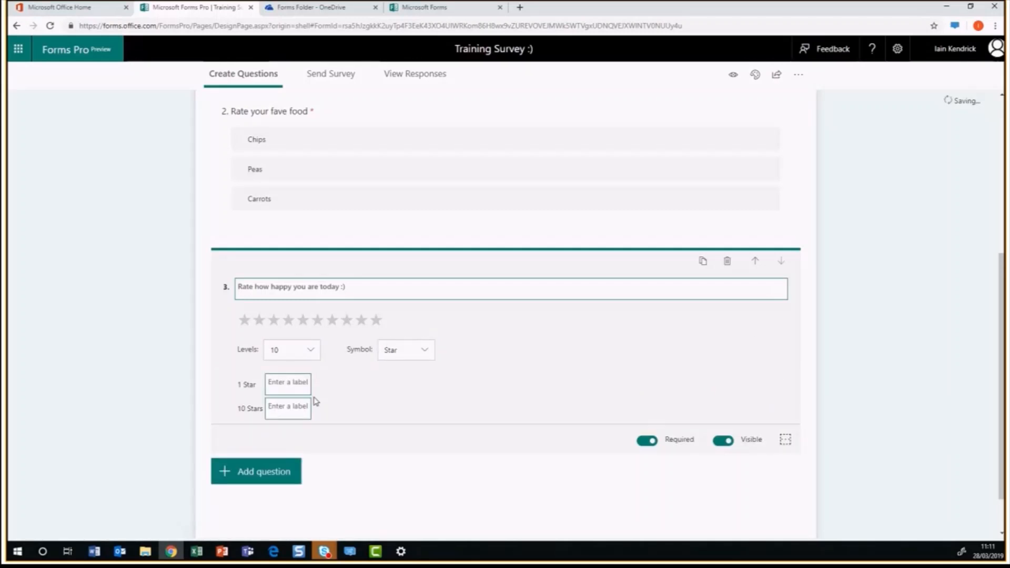
{"action": "left_click", "coordinate": [269, 384]}
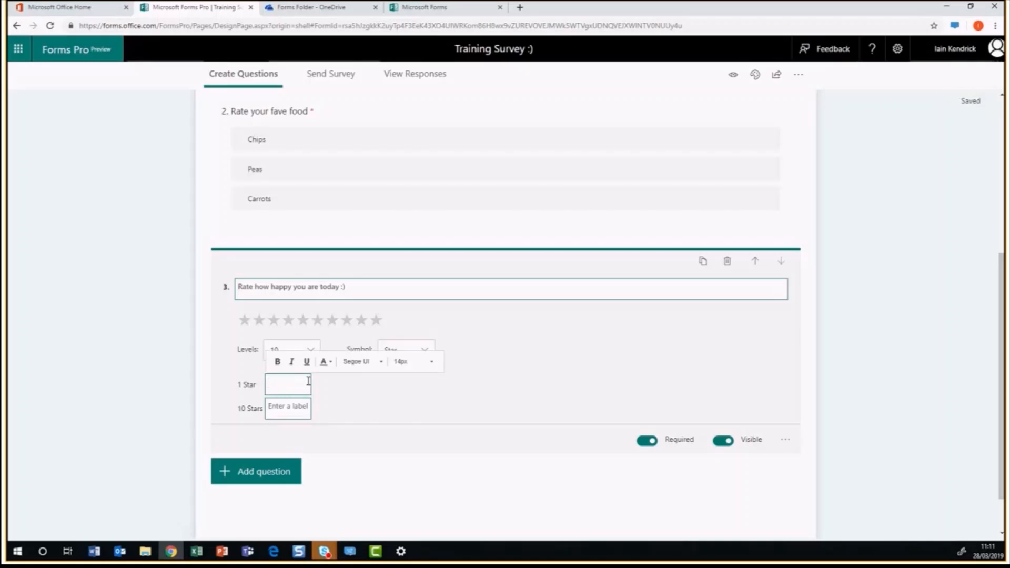
{"action": "type", "text": "Not very"}
{"action": "left_click", "coordinate": [272, 406]}
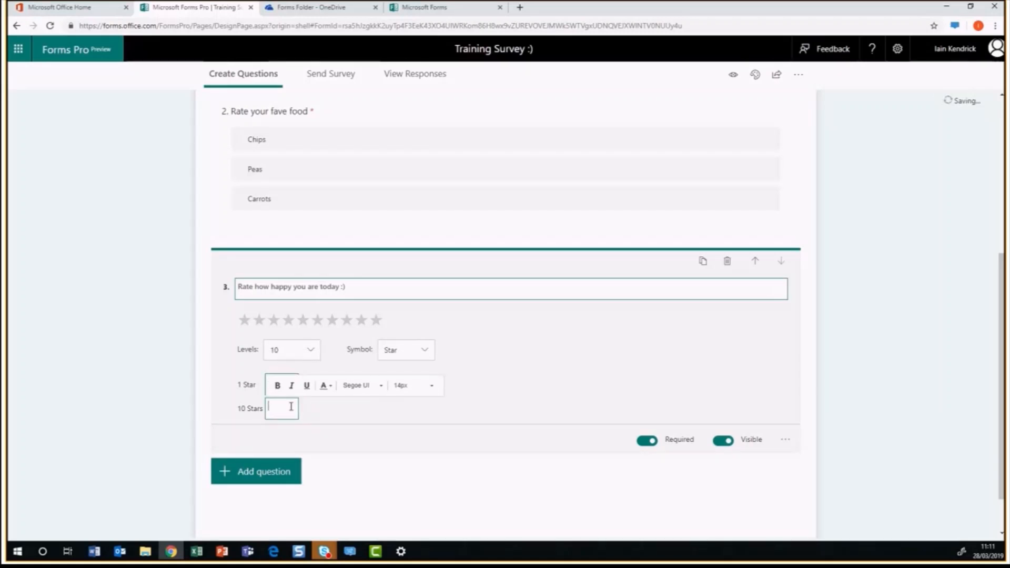
{"action": "type", "text": "Crazy happy"}
{"action": "left_click", "coordinate": [536, 397]}
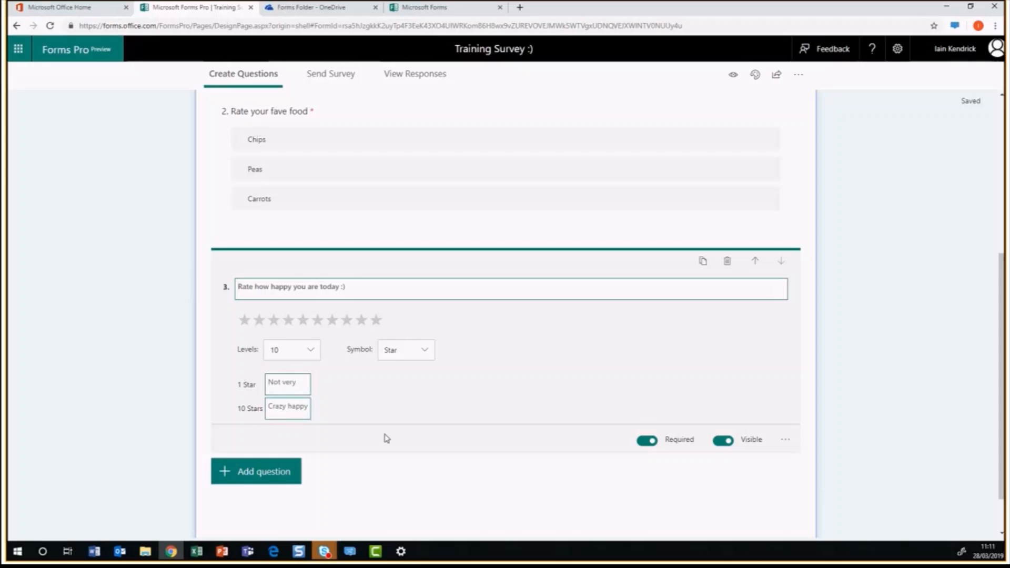
{"action": "scroll", "coordinate": [539, 480], "scroll_direction": "up", "scroll_amount": 4}
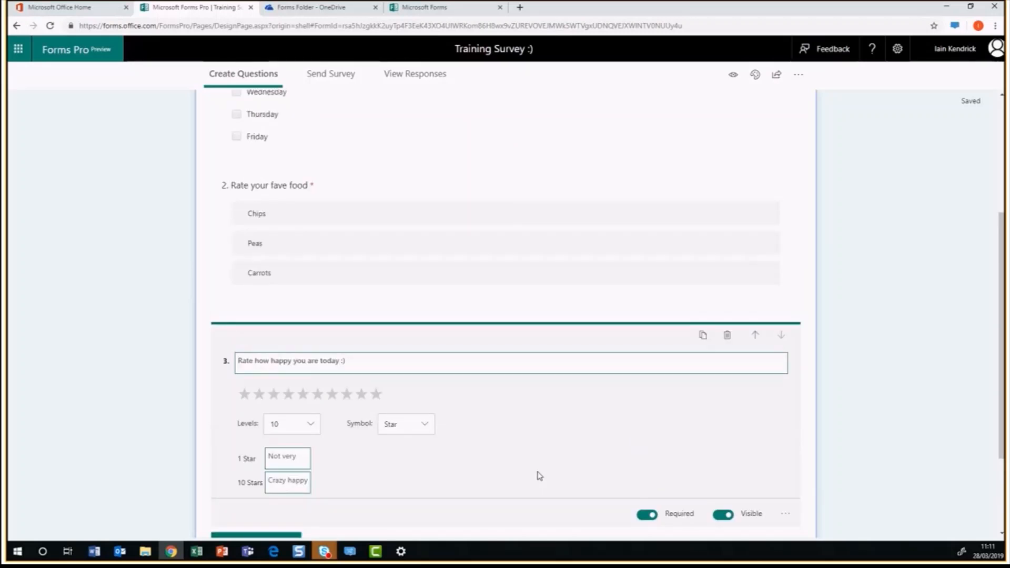
{"action": "scroll", "coordinate": [538, 475], "scroll_direction": "down", "scroll_amount": 4}
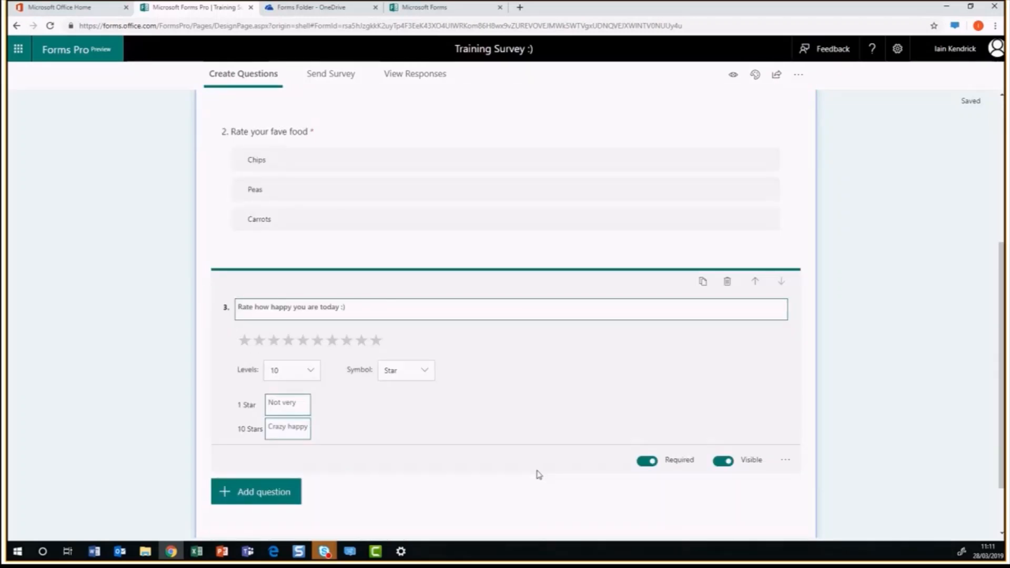
{"action": "scroll", "coordinate": [538, 475], "scroll_direction": "up", "scroll_amount": 4}
{"action": "scroll", "coordinate": [538, 475], "scroll_direction": "up", "scroll_amount": 1}
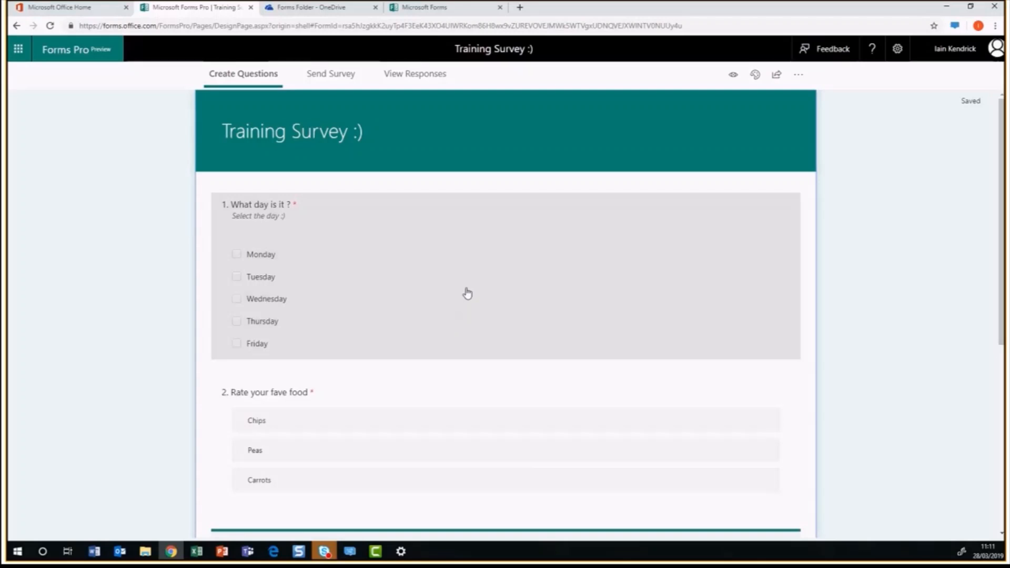
{"action": "scroll", "coordinate": [573, 346], "scroll_direction": "down", "scroll_amount": 1}
{"action": "scroll", "coordinate": [574, 346], "scroll_direction": "down", "scroll_amount": 6}
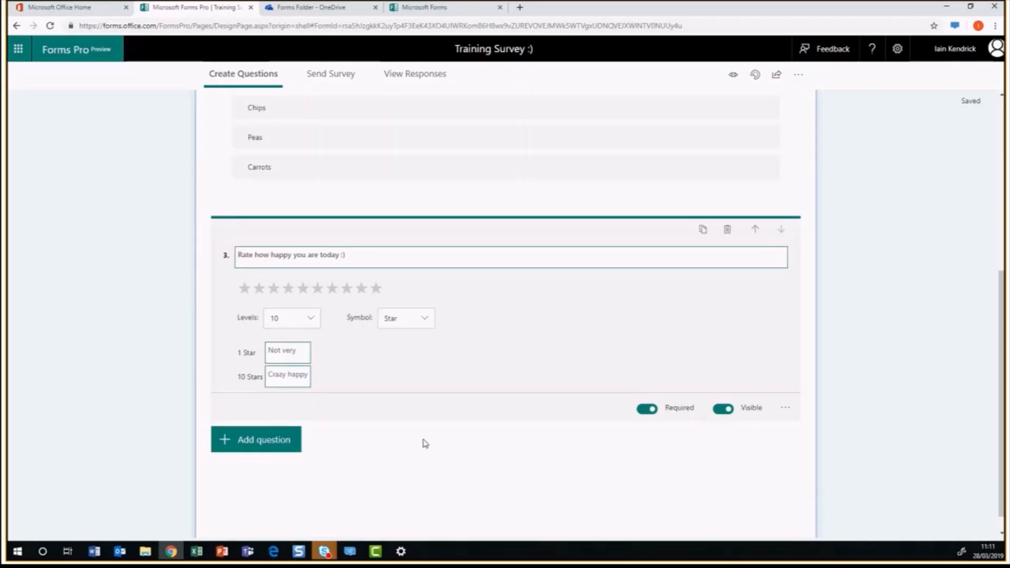
Search for "happy" images and add the yellow smiley figure on the beach to the happiness rating question
{"action": "mouse_move", "coordinate": [580, 256]}
{"action": "left_click", "coordinate": [777, 259]}
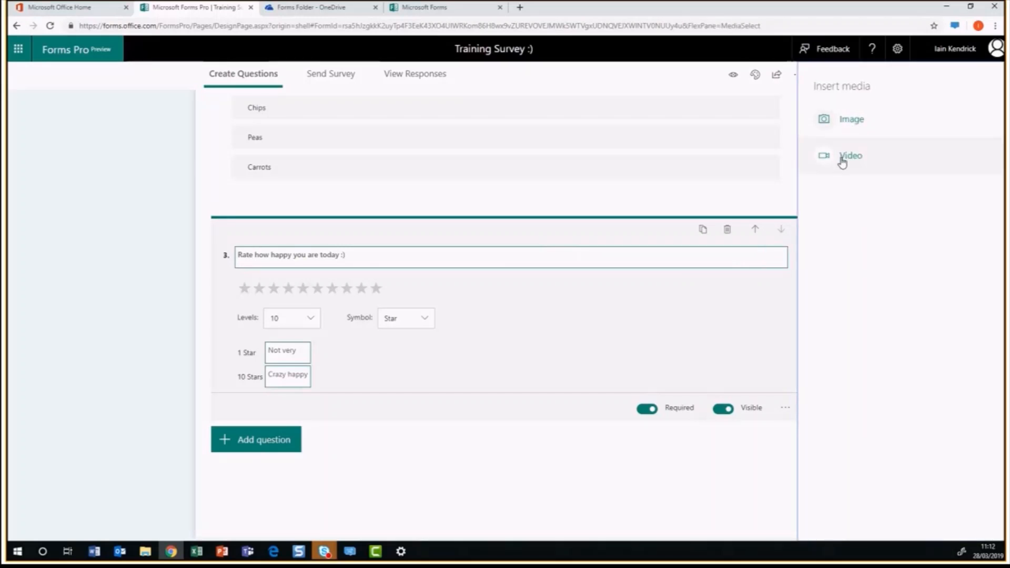
{"action": "left_click", "coordinate": [848, 126]}
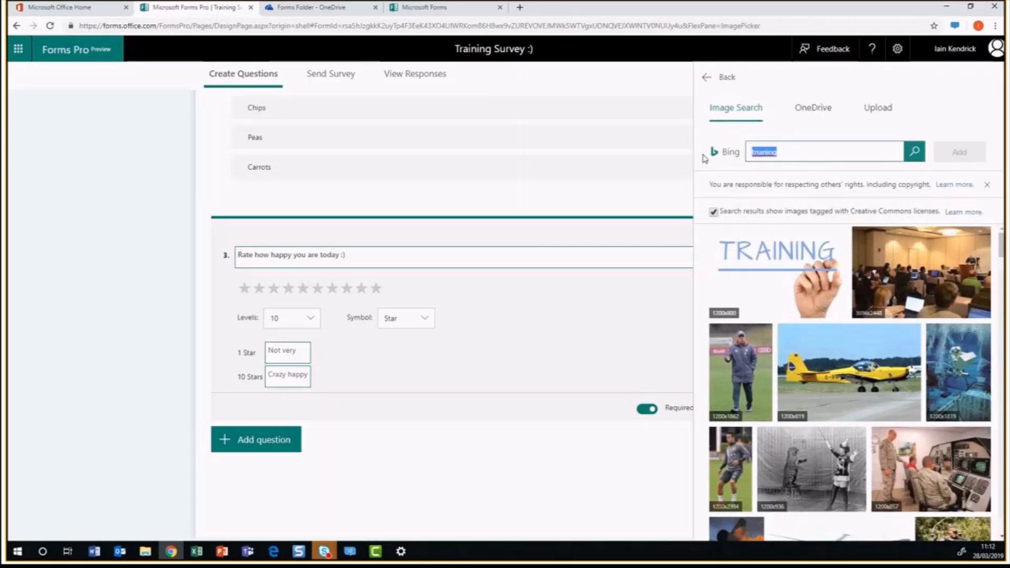
{"action": "type", "text": "happy"}
{"action": "left_click", "coordinate": [915, 152]}
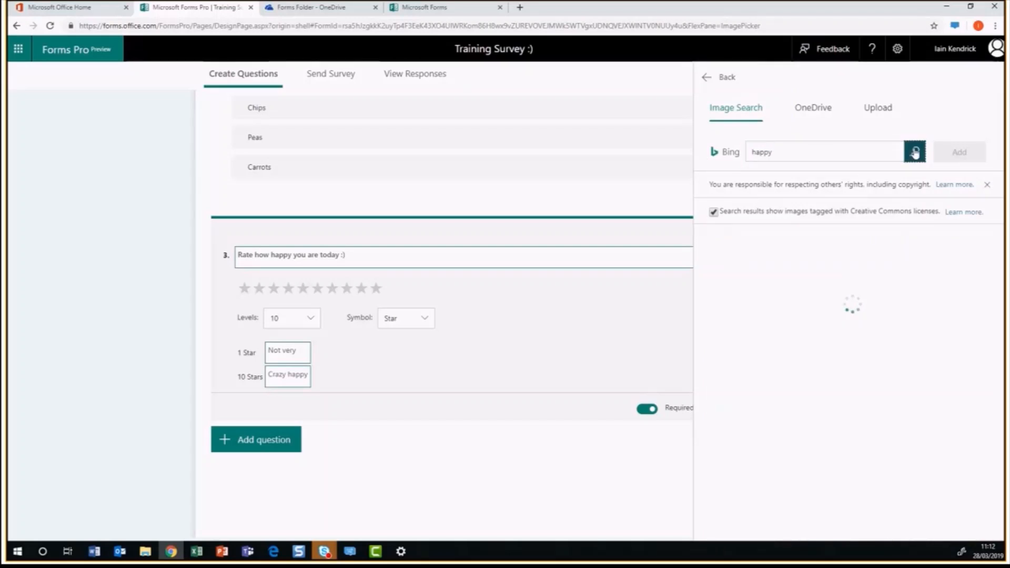
{"action": "left_click", "coordinate": [760, 359]}
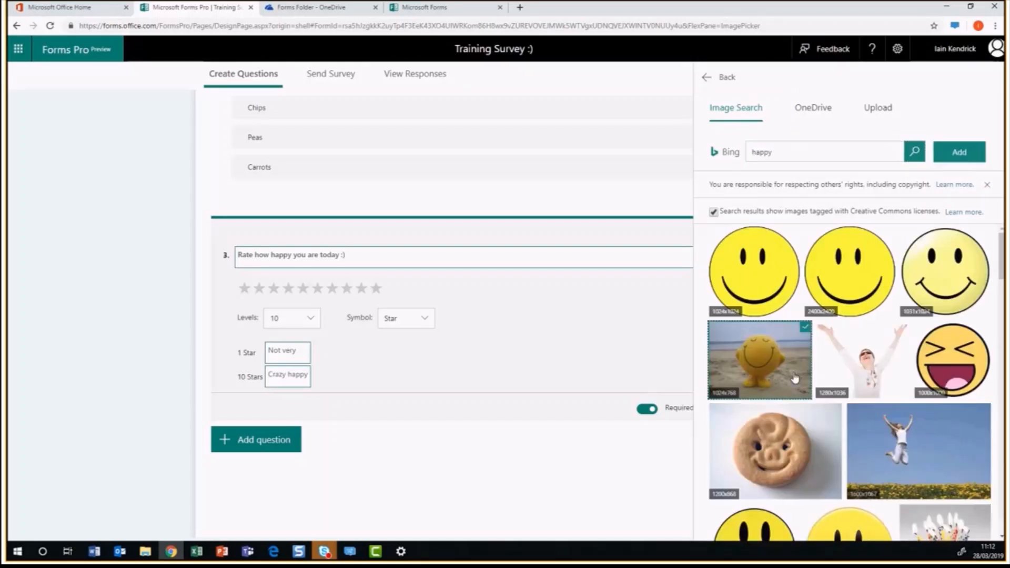
{"action": "left_click", "coordinate": [959, 153]}
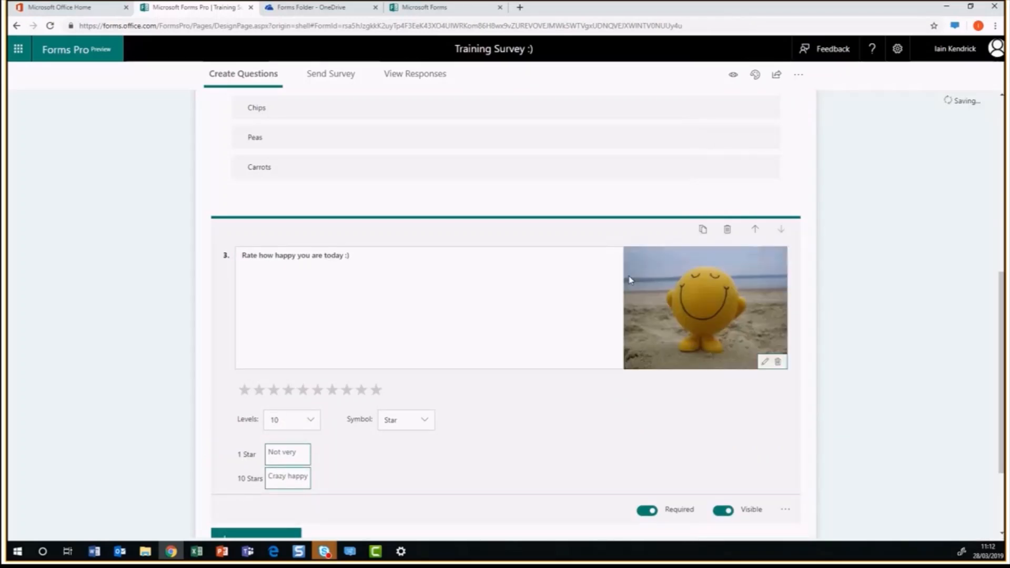
Try the large layout for the happiness question's image, and restore the small layout beside the text
{"action": "left_click", "coordinate": [764, 361]}
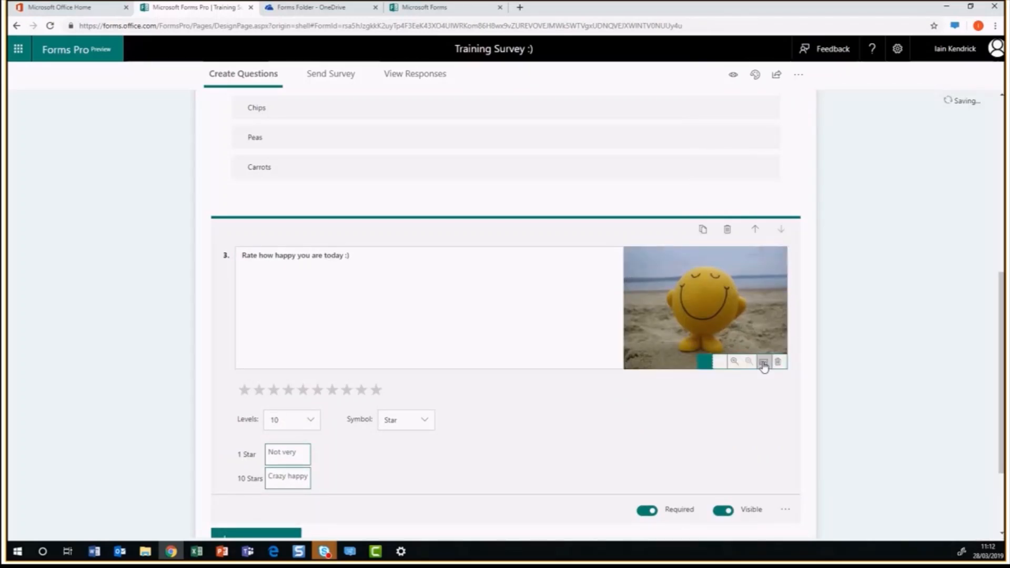
{"action": "left_click", "coordinate": [724, 365]}
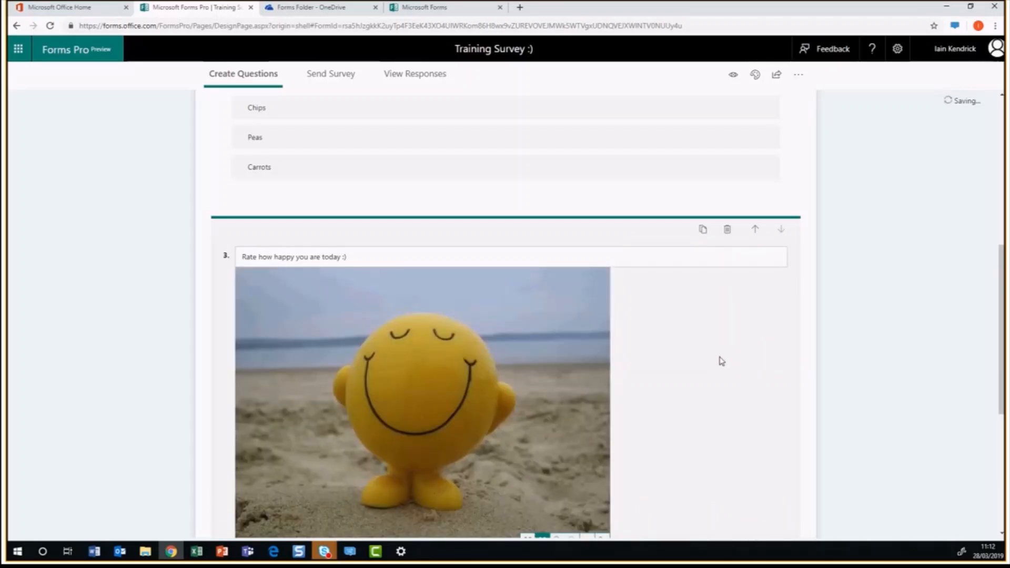
{"action": "scroll", "coordinate": [647, 291], "scroll_direction": "down", "scroll_amount": 5}
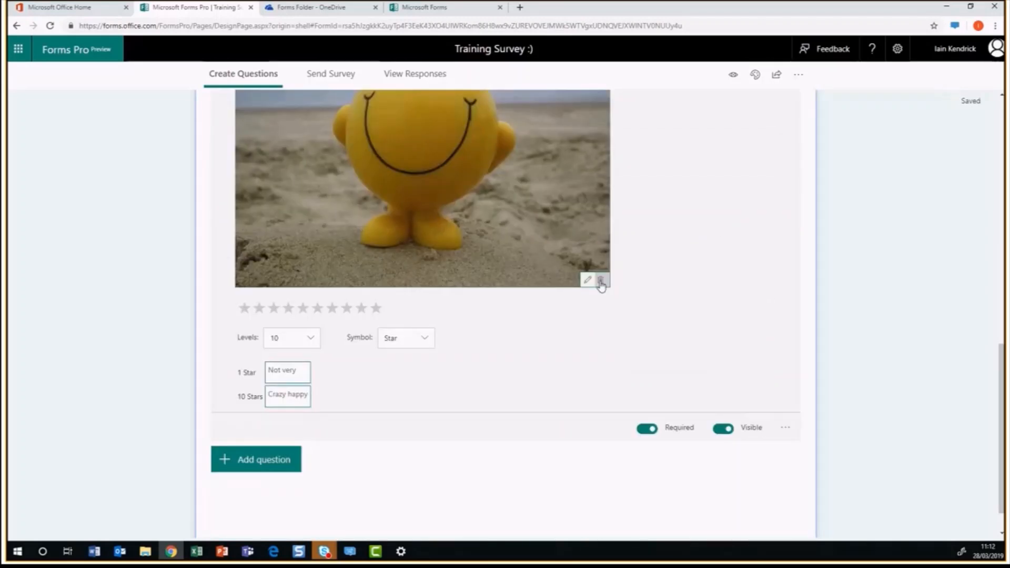
{"action": "left_click", "coordinate": [542, 281]}
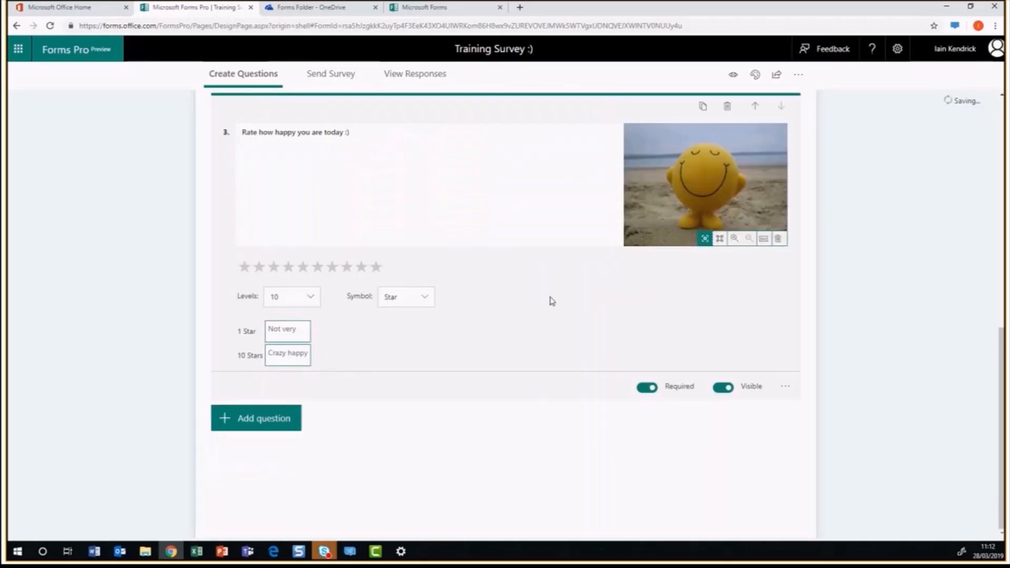
Review the whole survey from the title to the happiness rating question
{"action": "scroll", "coordinate": [829, 288], "scroll_direction": "up", "scroll_amount": 3}
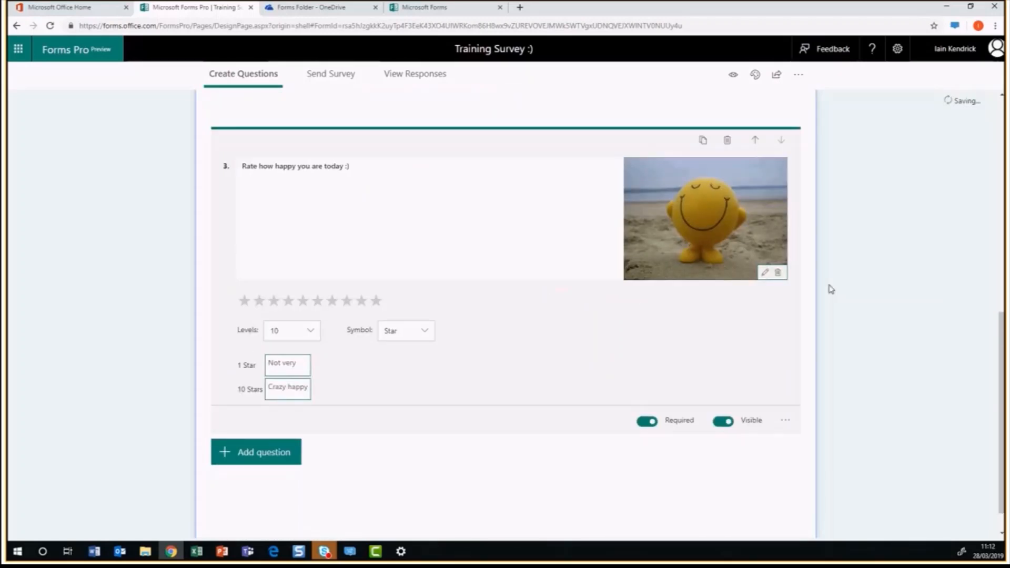
{"action": "scroll", "coordinate": [827, 292], "scroll_direction": "down", "scroll_amount": 3}
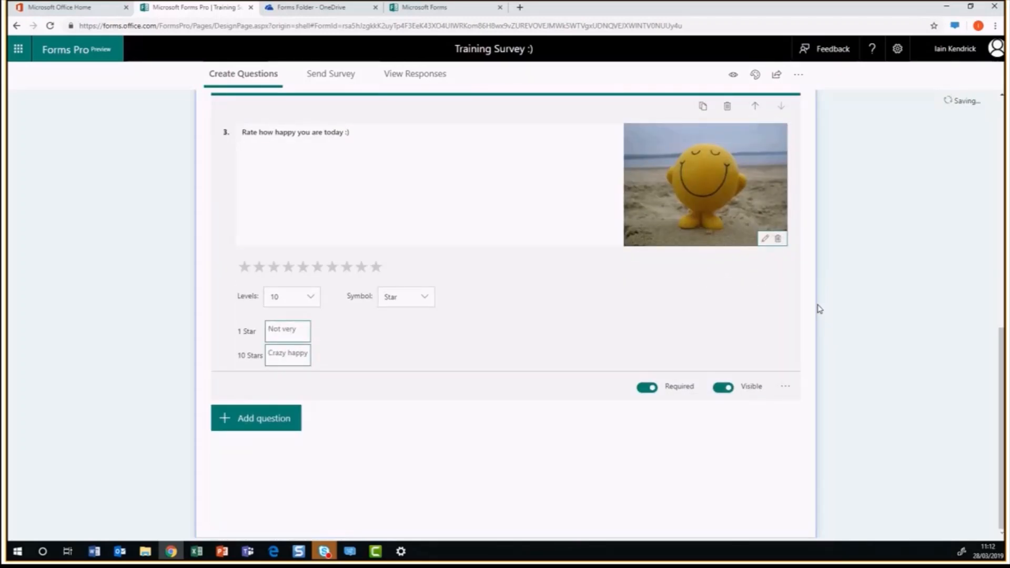
{"action": "scroll", "coordinate": [818, 308], "scroll_direction": "up", "scroll_amount": 8}
{"action": "scroll", "coordinate": [818, 307], "scroll_direction": "up", "scroll_amount": 2}
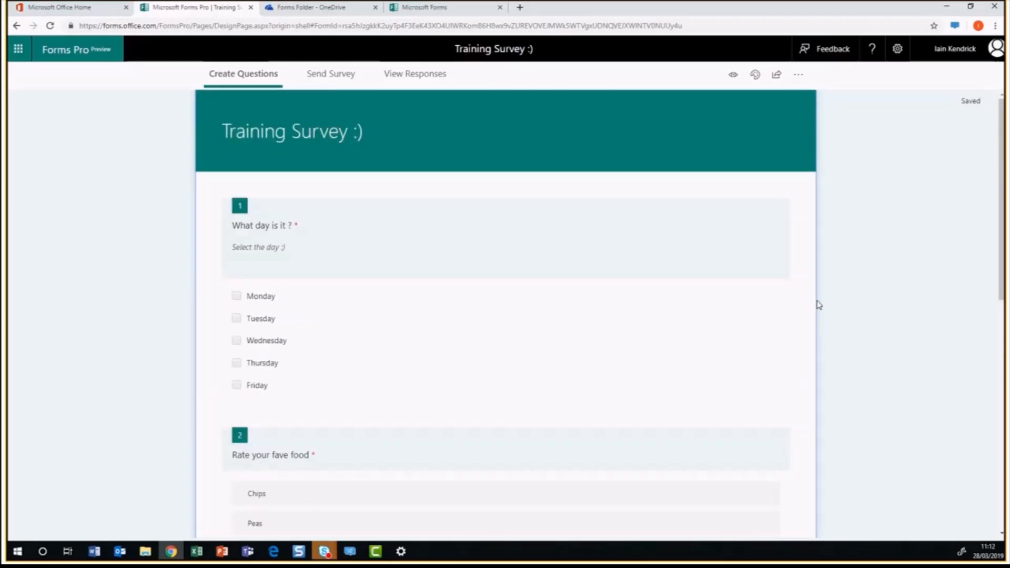
{"action": "scroll", "coordinate": [817, 304], "scroll_direction": "down", "scroll_amount": 5}
{"action": "scroll", "coordinate": [819, 301], "scroll_direction": "down", "scroll_amount": 5}
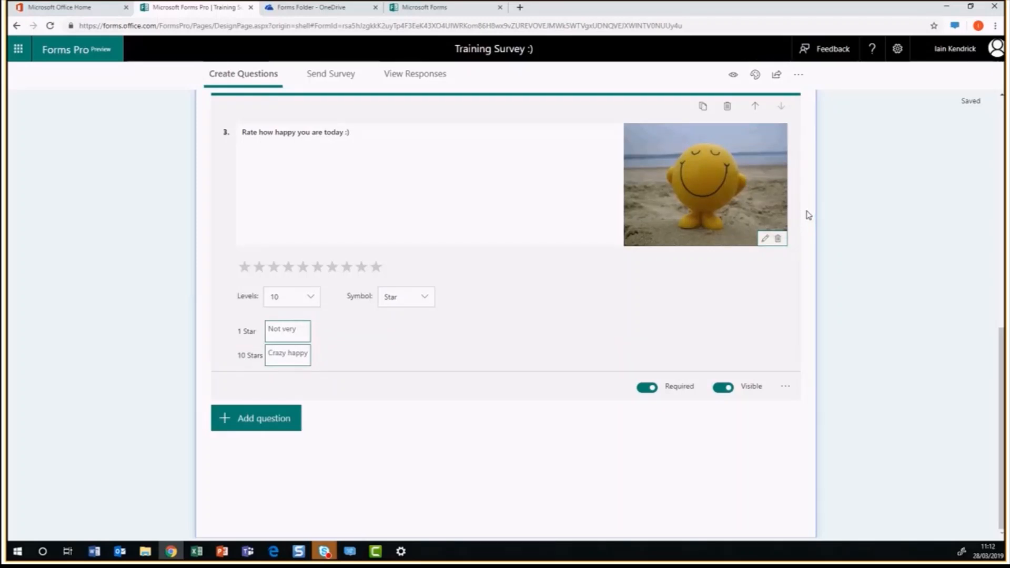
{"action": "scroll", "coordinate": [810, 218], "scroll_direction": "up", "scroll_amount": 10}
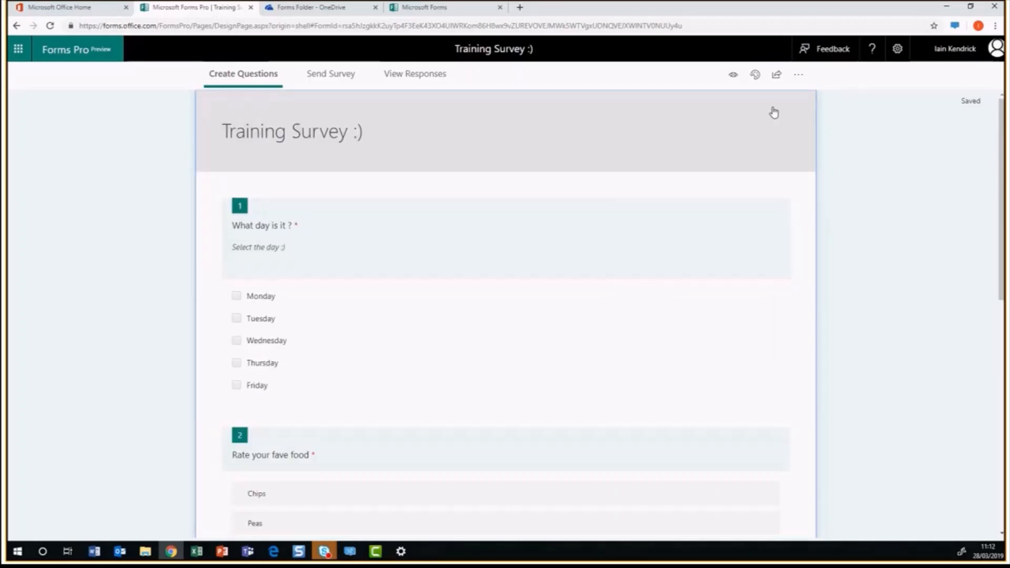
Examine the ways to distribute the survey, including the email invitation and its default template
{"action": "left_click", "coordinate": [334, 78]}
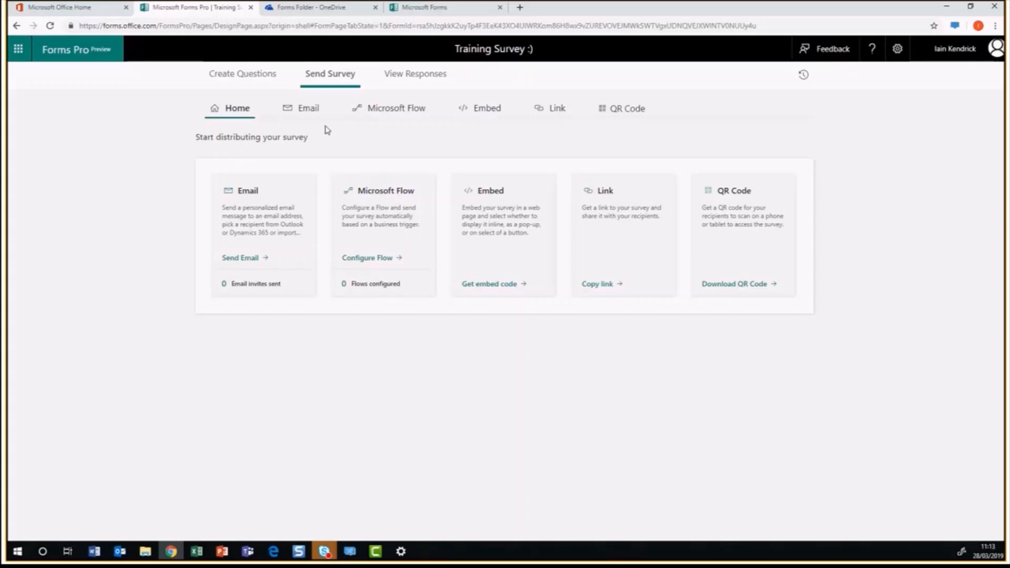
{"action": "left_click", "coordinate": [259, 78]}
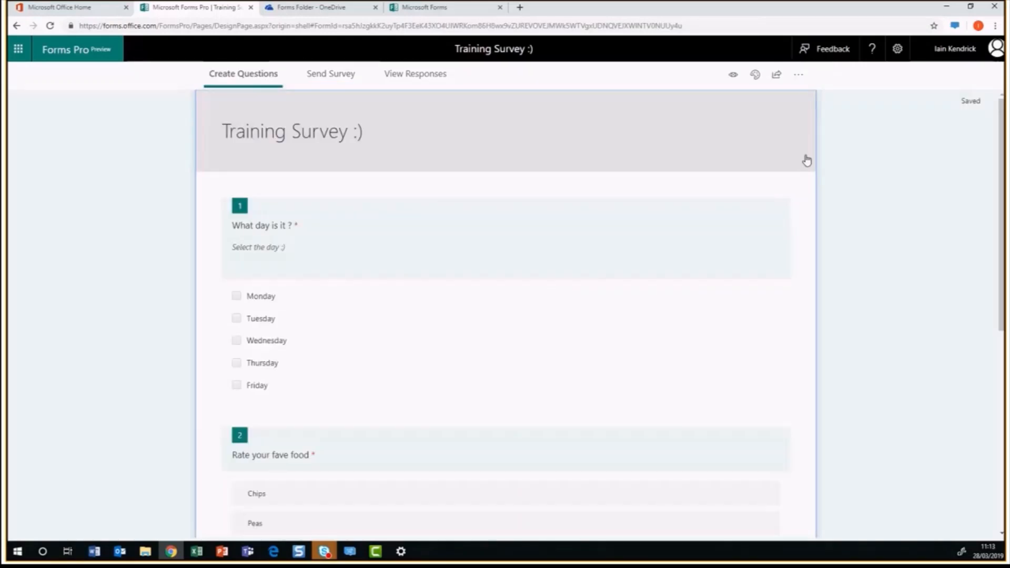
{"action": "left_click", "coordinate": [799, 78]}
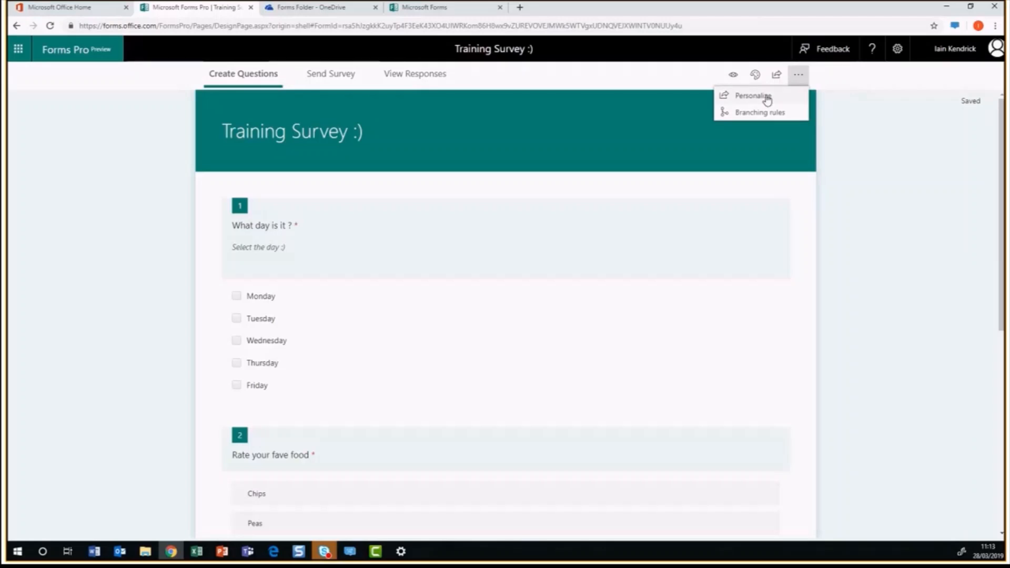
{"action": "left_click", "coordinate": [349, 77]}
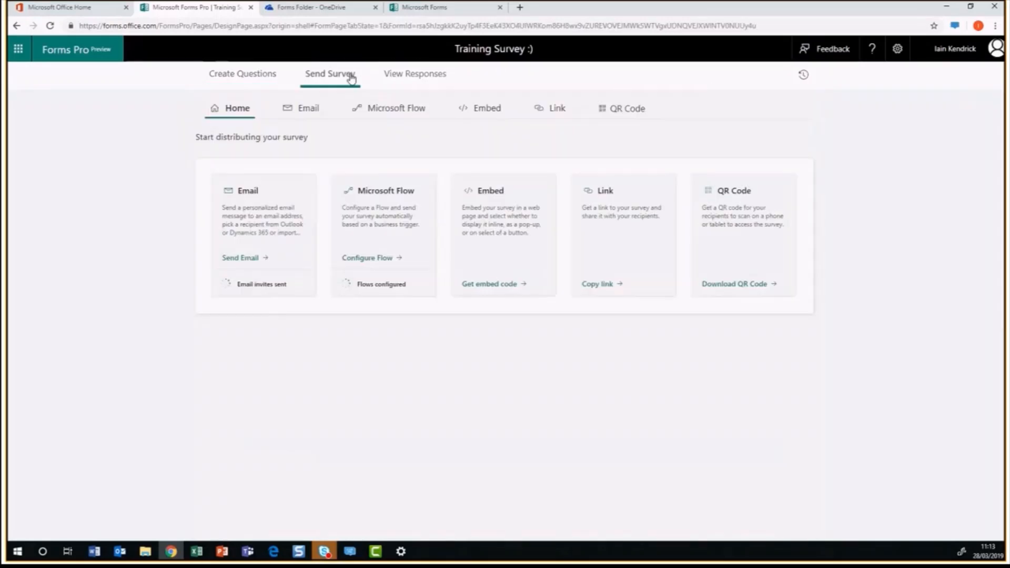
{"action": "left_click", "coordinate": [305, 112]}
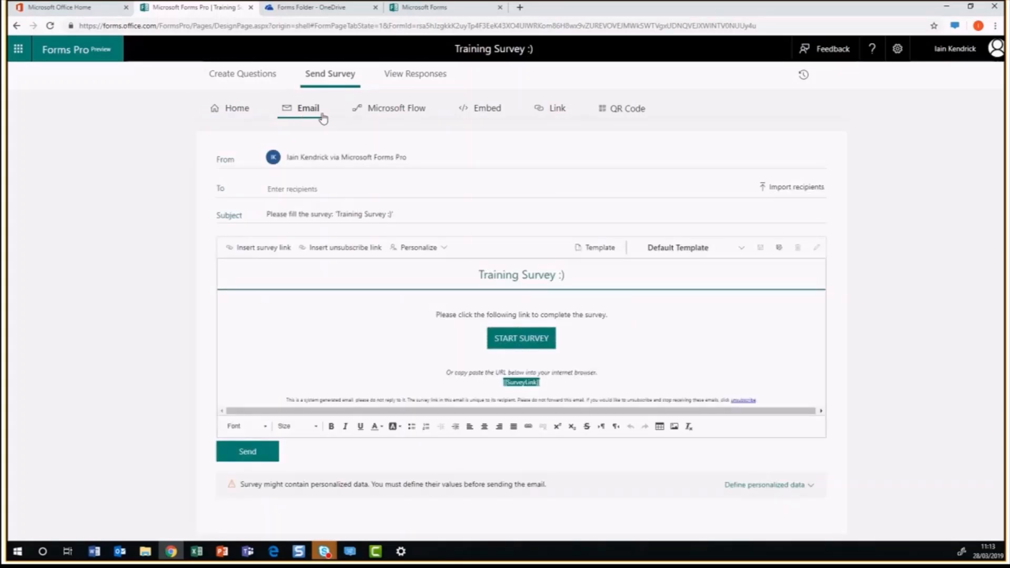
Copy the survey's non-personalized sharing link
{"action": "left_click", "coordinate": [552, 117]}
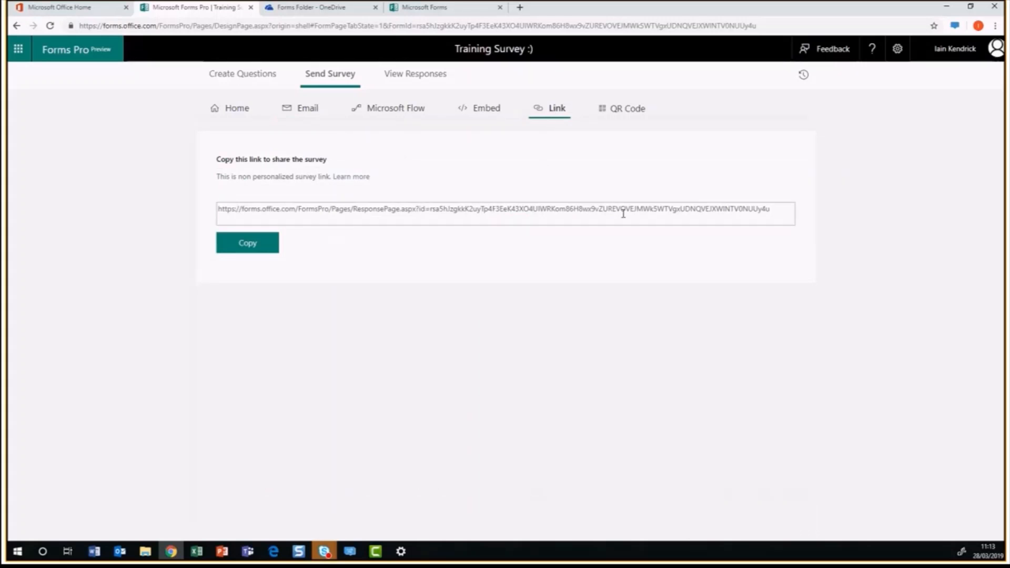
{"action": "left_click_drag", "start_coordinate": [779, 209], "coordinate": [198, 216]}
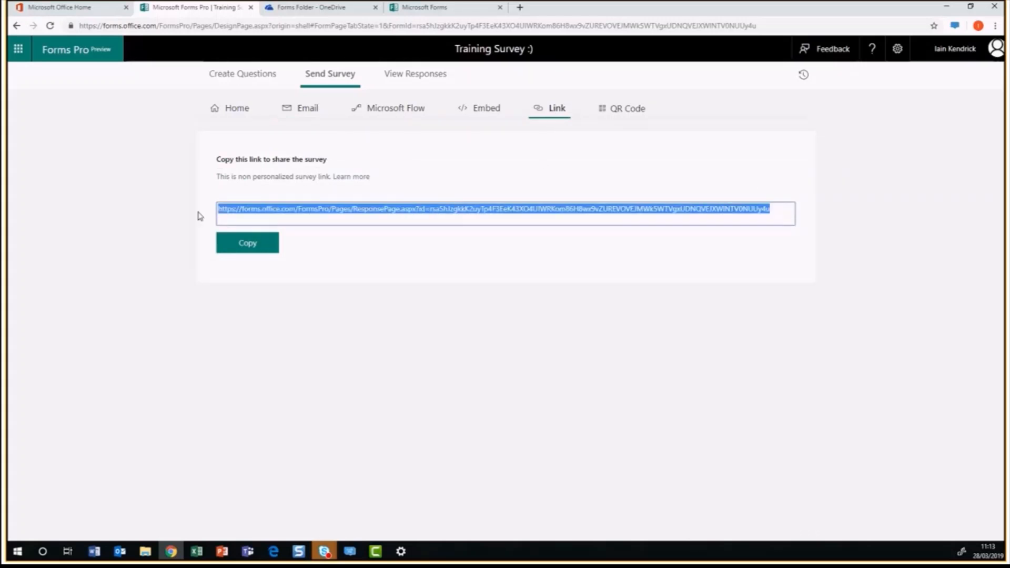
{"action": "left_click", "coordinate": [266, 244]}
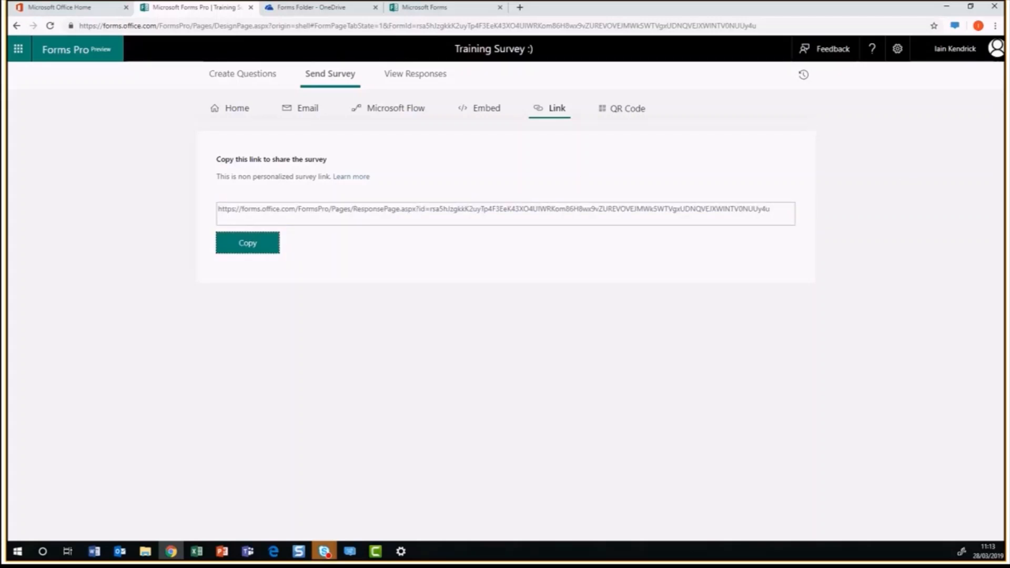
{"action": "key", "text": "alt+Tab"}
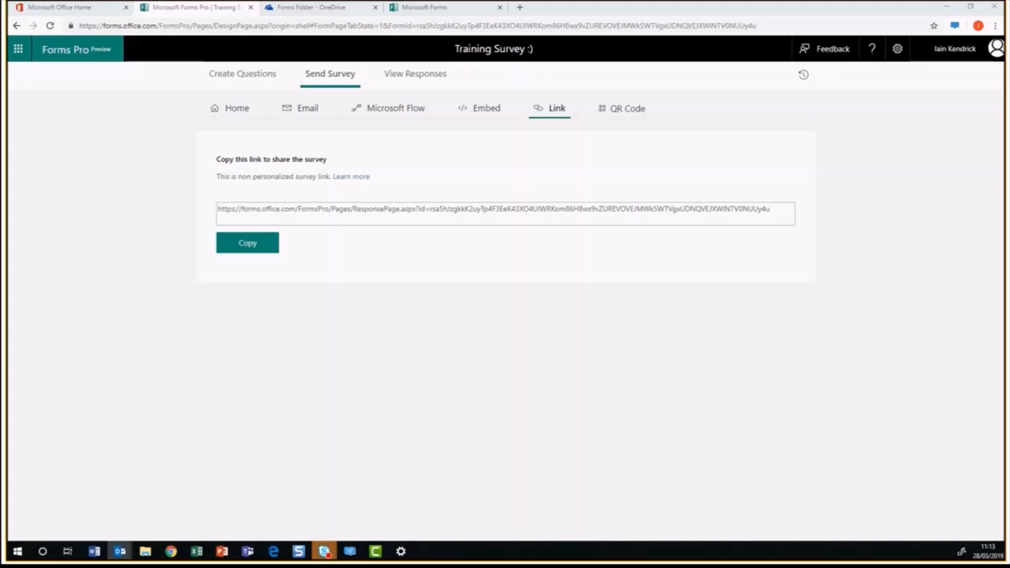
Check the survey's settings for who can respond, and view the responses overview
{"action": "left_click", "coordinate": [895, 51]}
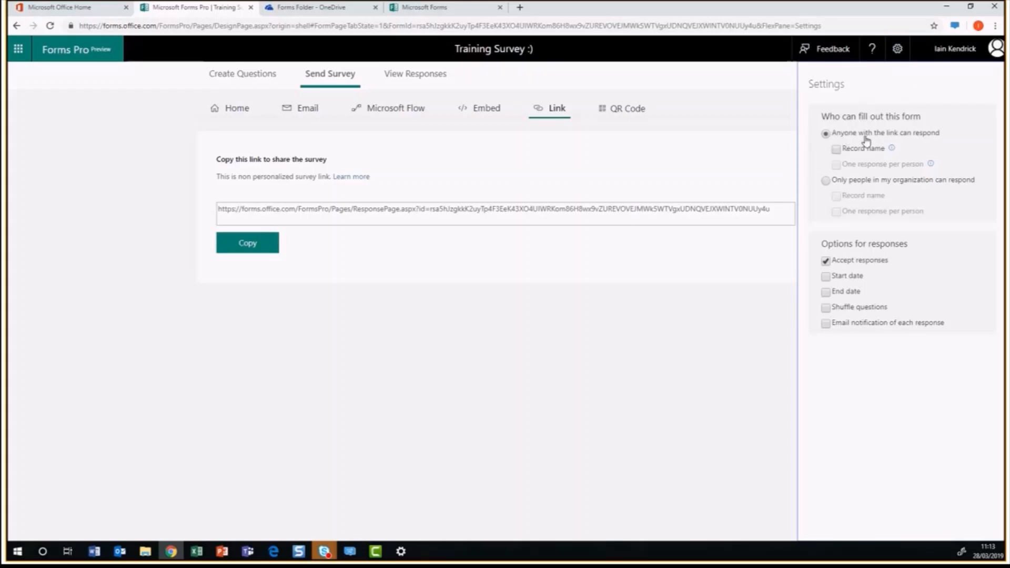
{"action": "left_click", "coordinate": [728, 332]}
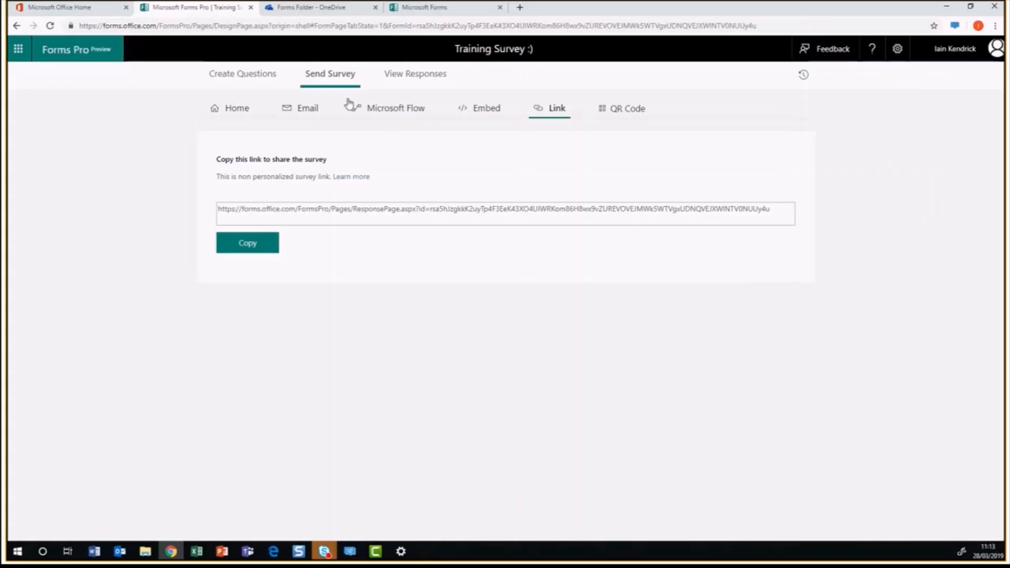
{"action": "left_click", "coordinate": [248, 77]}
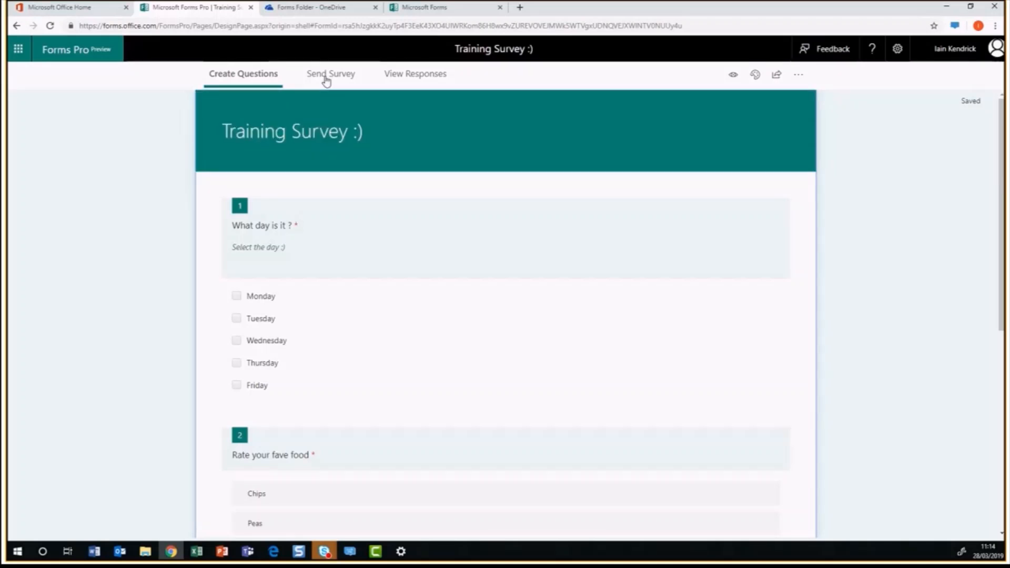
{"action": "left_click", "coordinate": [414, 76]}
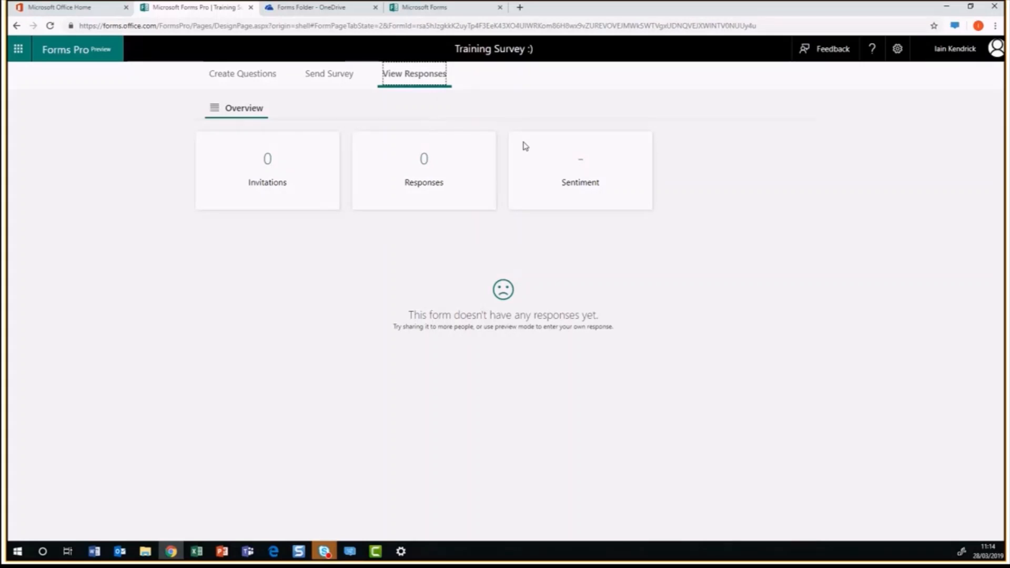
Replace the subtitle of the "What day is it ?" question with "Monday is great :)"
{"action": "left_click", "coordinate": [248, 77]}
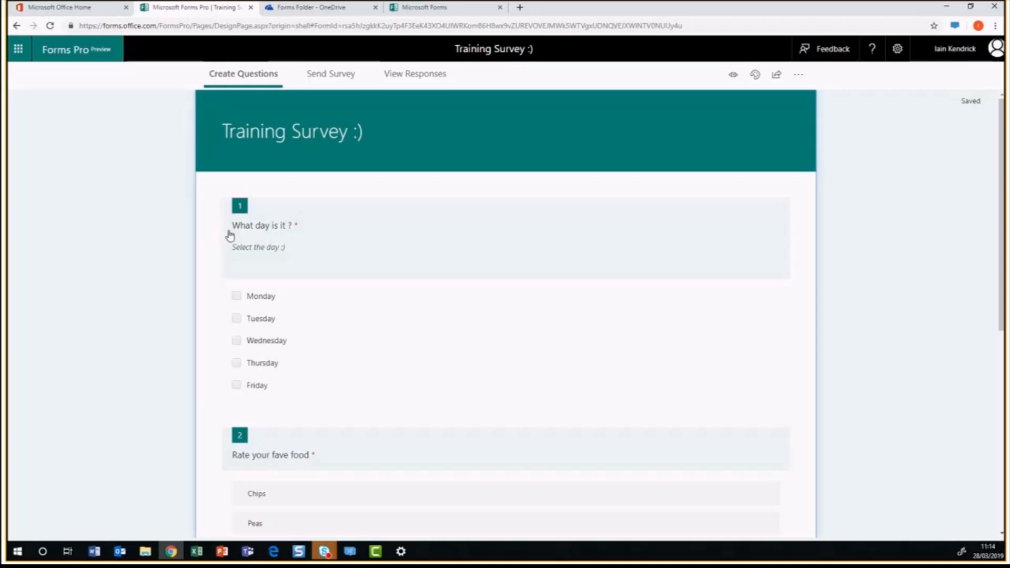
{"action": "left_click", "coordinate": [259, 227]}
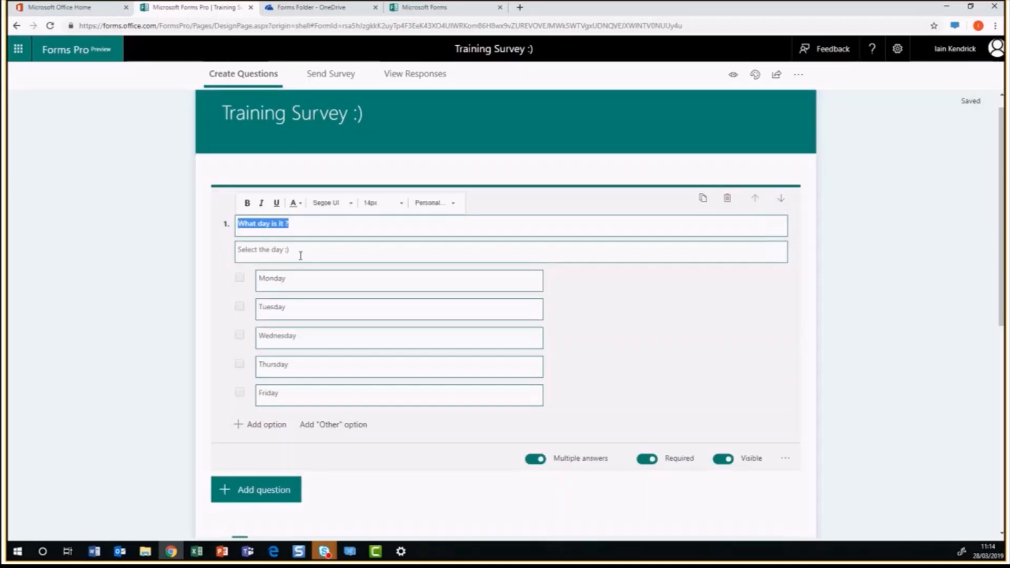
{"action": "left_click_drag", "start_coordinate": [288, 249], "coordinate": [227, 249]}
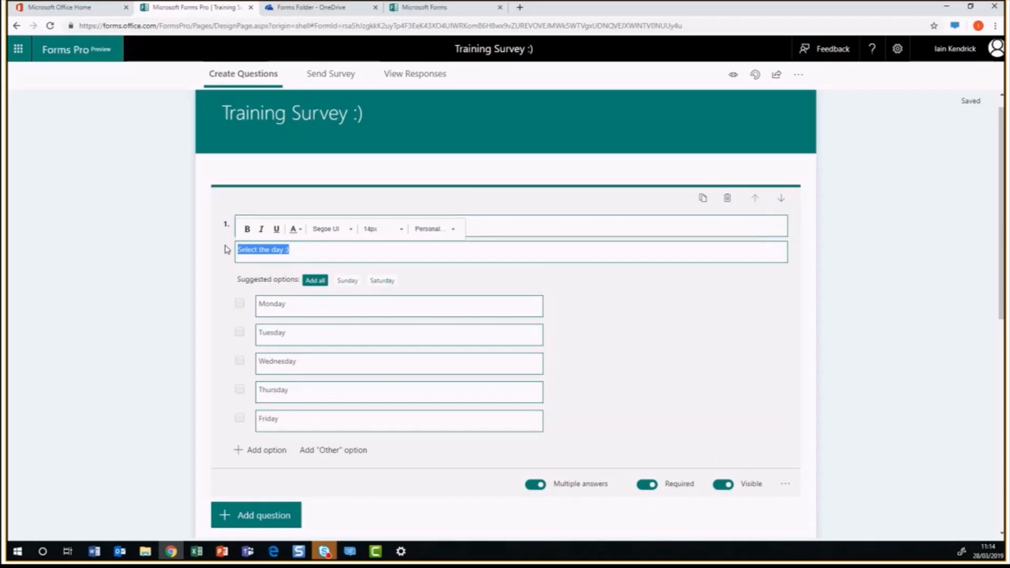
{"action": "type", "text": "ma"}
{"action": "key", "text": "BackSpace"}
{"action": "key", "text": "BackSpace"}
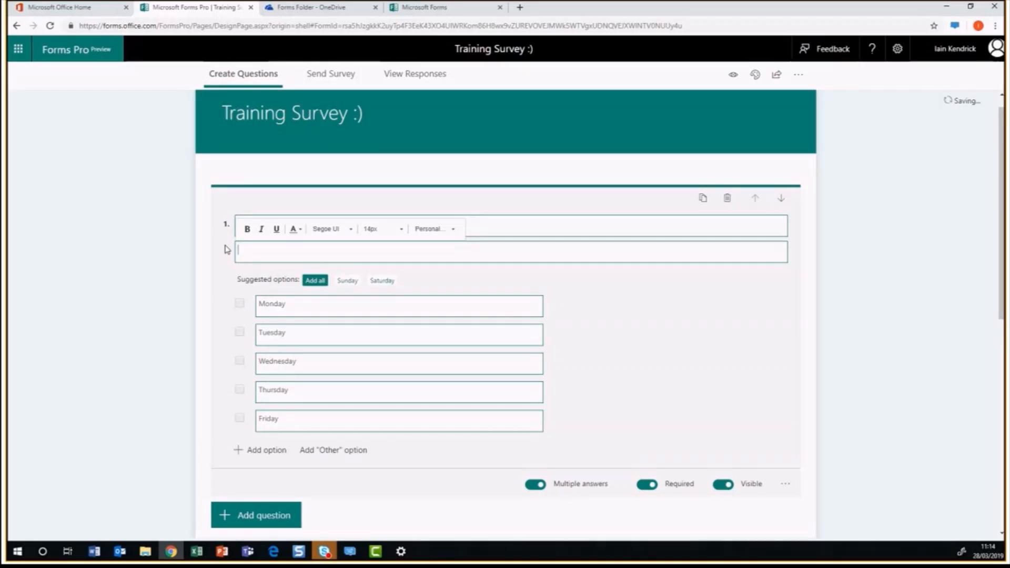
{"action": "type", "text": "Monday is great :)"}
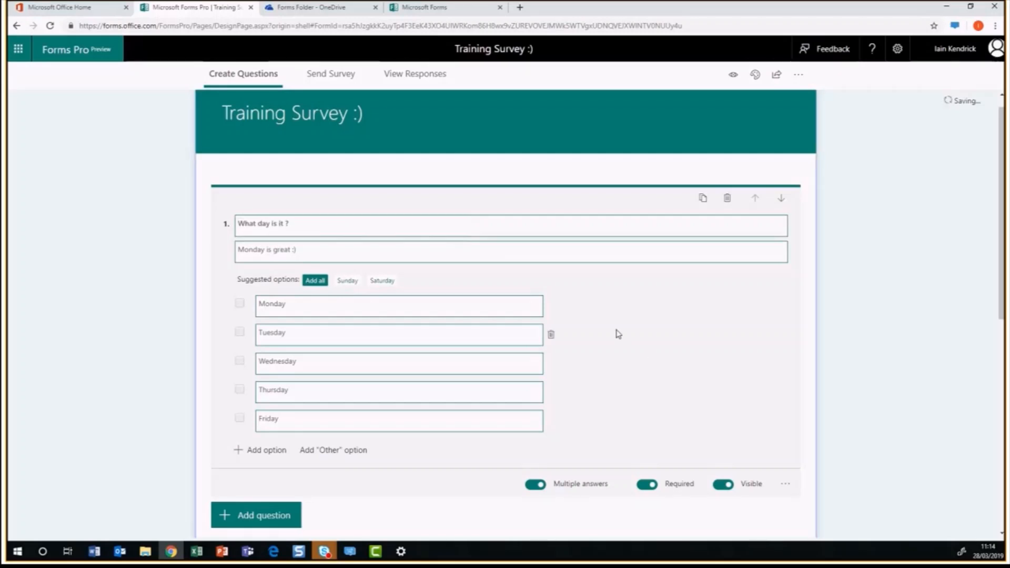
{"action": "left_click", "coordinate": [140, 413]}
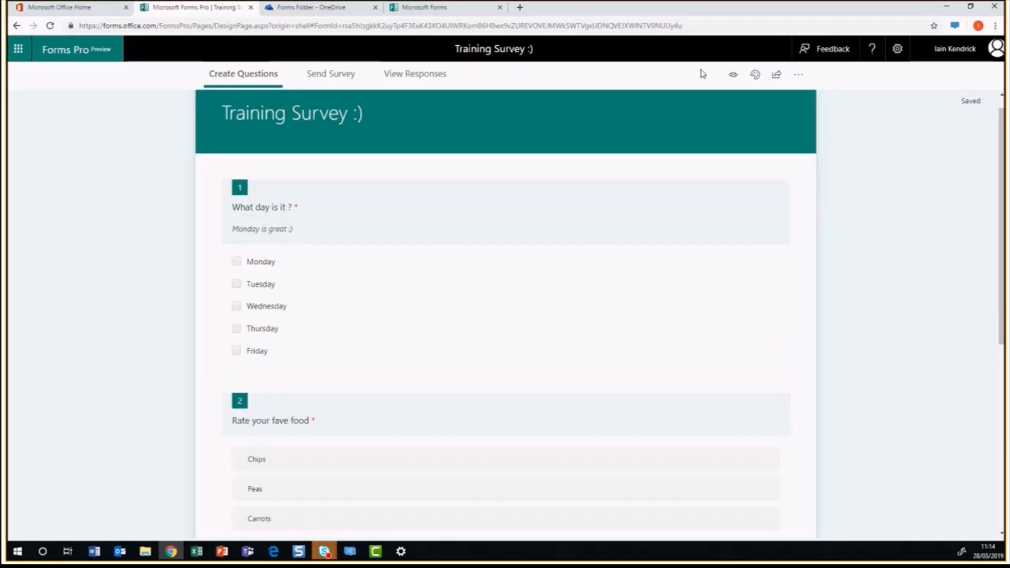
Preview the survey in computer view, checking every question down to the end of the form
{"action": "left_click", "coordinate": [733, 79]}
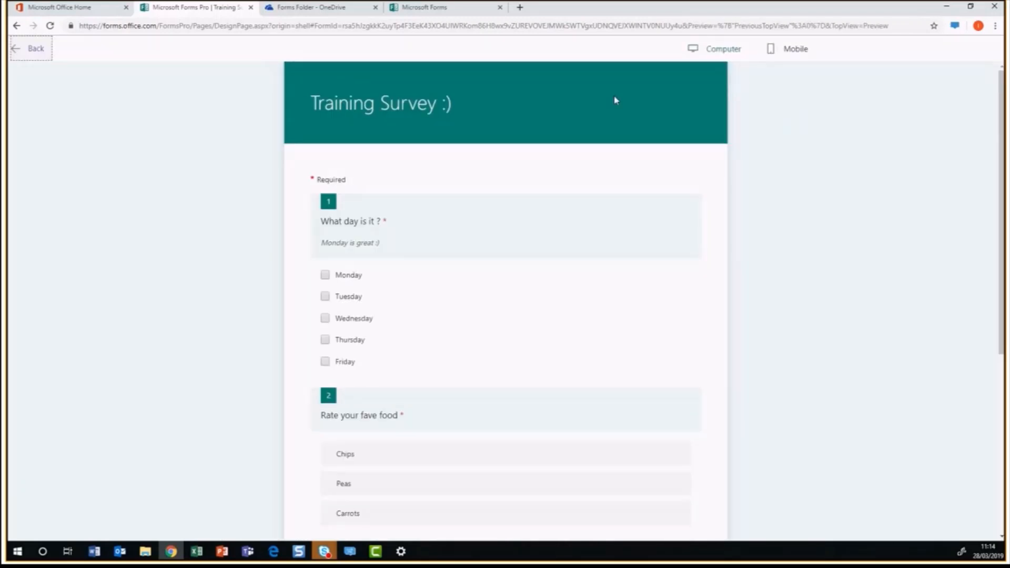
{"action": "scroll", "coordinate": [470, 146], "scroll_direction": "down", "scroll_amount": 5}
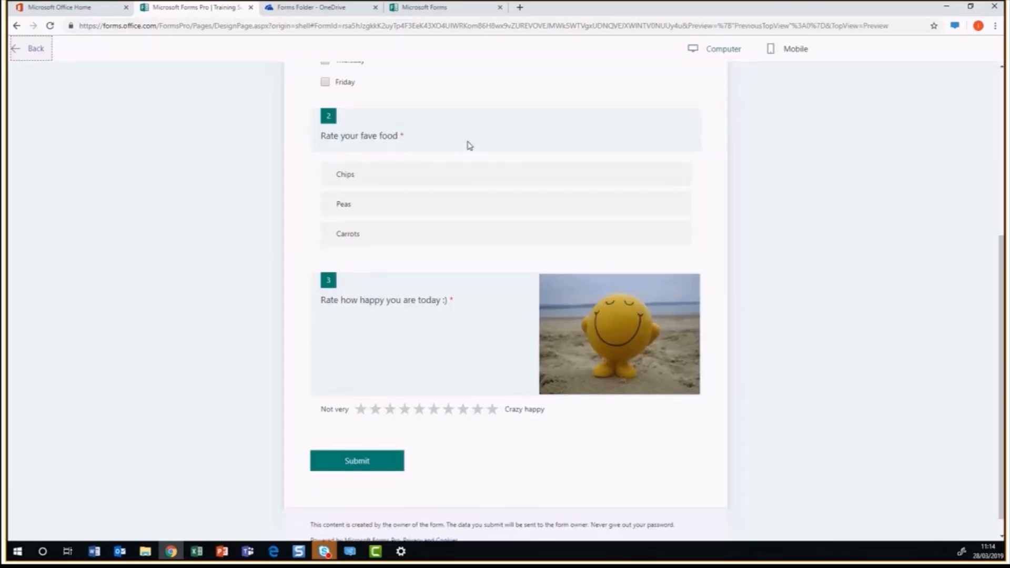
Preview the survey in mobile view down to the later questions, return to computer view, and go back to editing
{"action": "scroll", "coordinate": [468, 146], "scroll_direction": "up", "scroll_amount": 5}
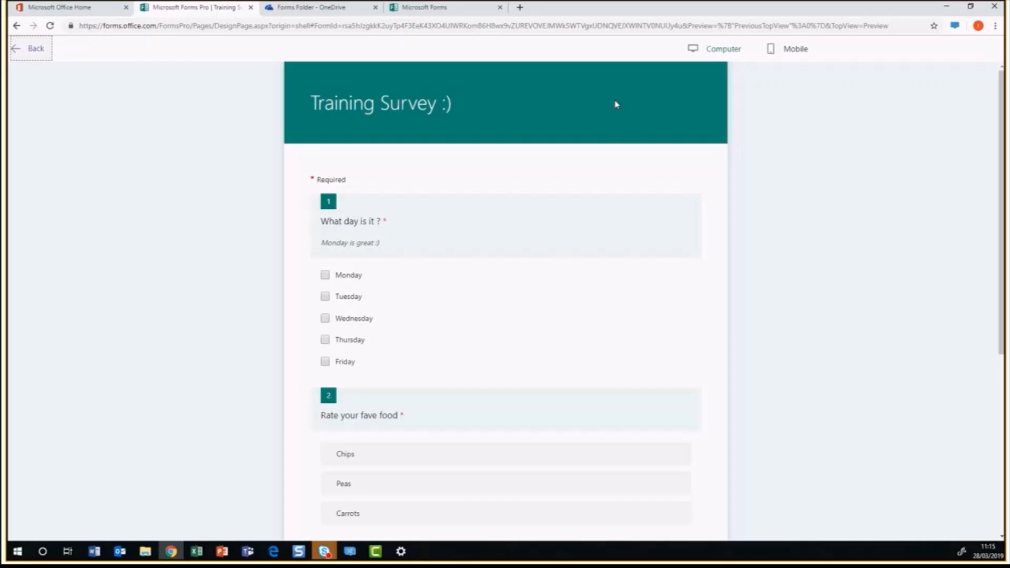
{"action": "left_click", "coordinate": [788, 54]}
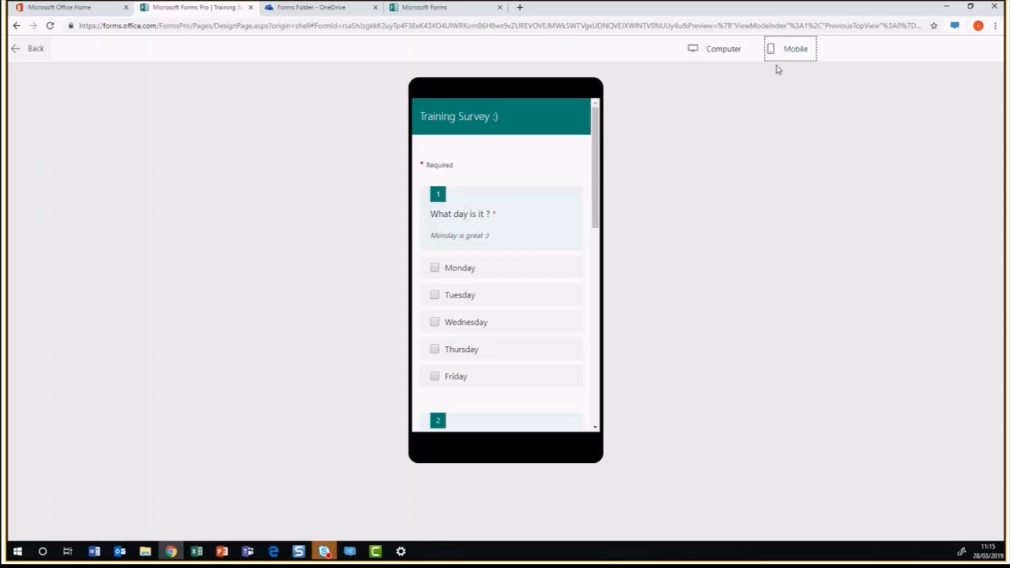
{"action": "scroll", "coordinate": [558, 175], "scroll_direction": "down", "scroll_amount": 8}
{"action": "scroll", "coordinate": [559, 175], "scroll_direction": "up", "scroll_amount": 10}
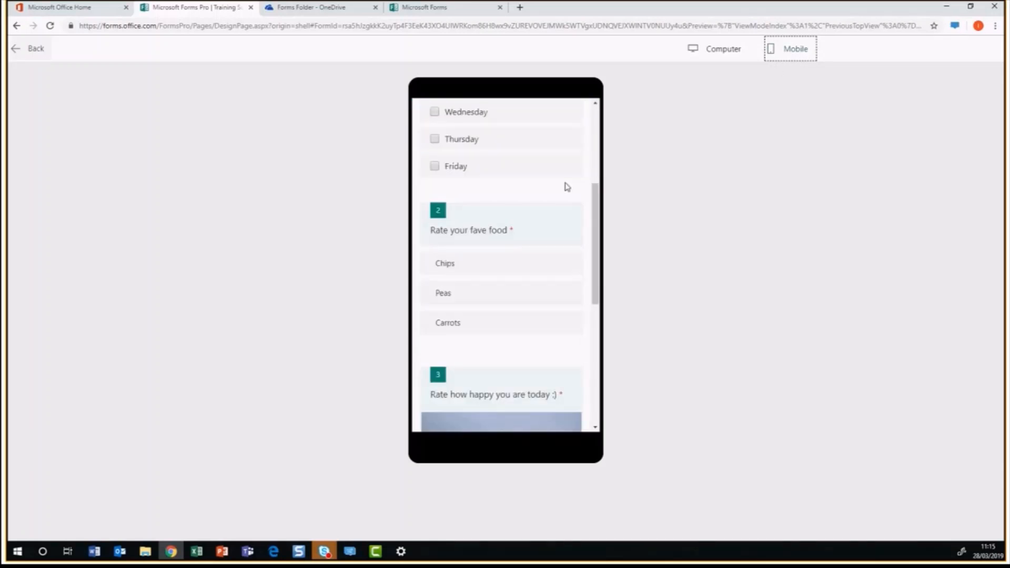
{"action": "left_click", "coordinate": [710, 75]}
{"action": "left_click", "coordinate": [706, 55]}
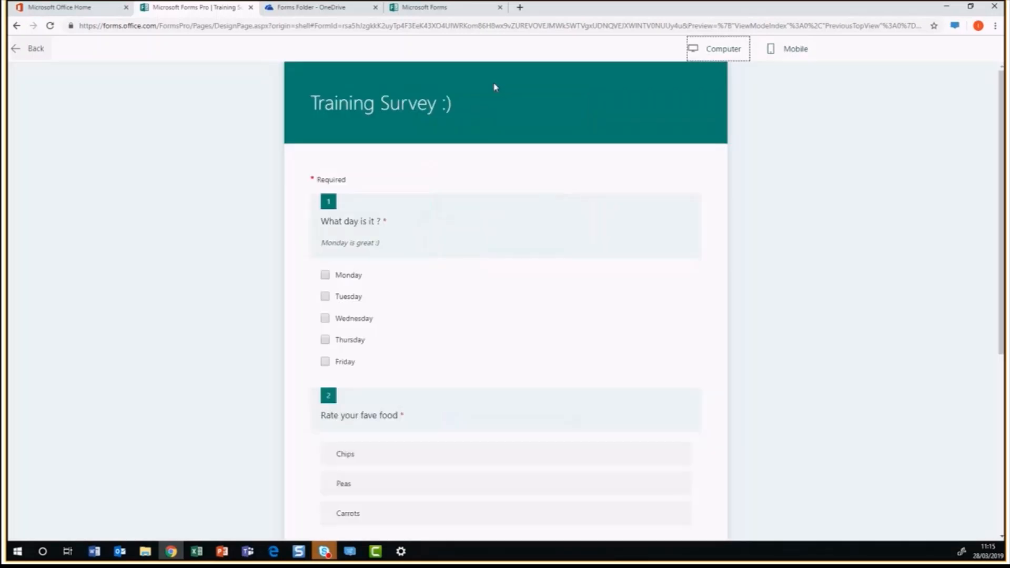
{"action": "left_click", "coordinate": [30, 57]}
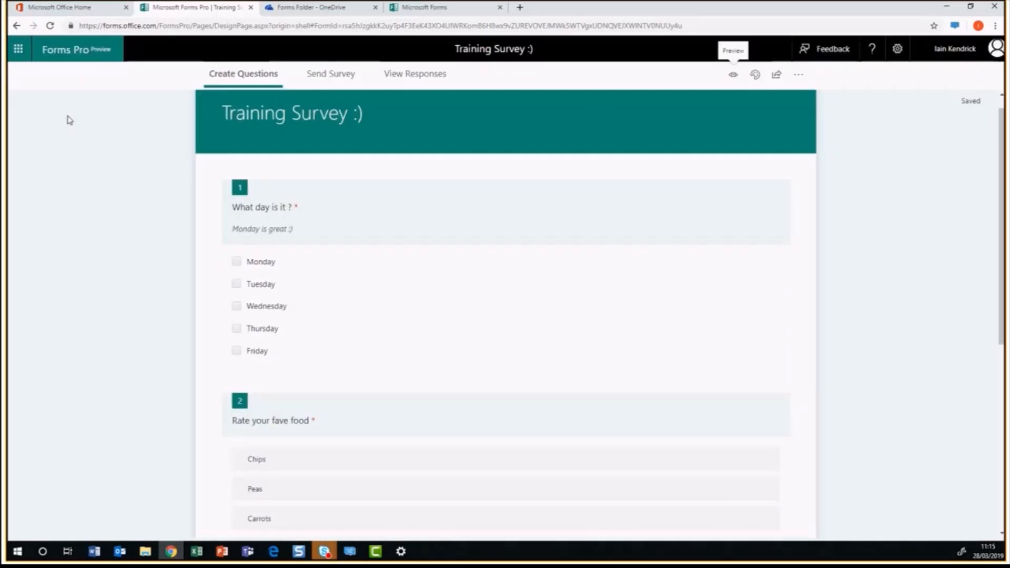
Open the survey's response details and export all responses to an Excel workbook
{"action": "left_click", "coordinate": [401, 76]}
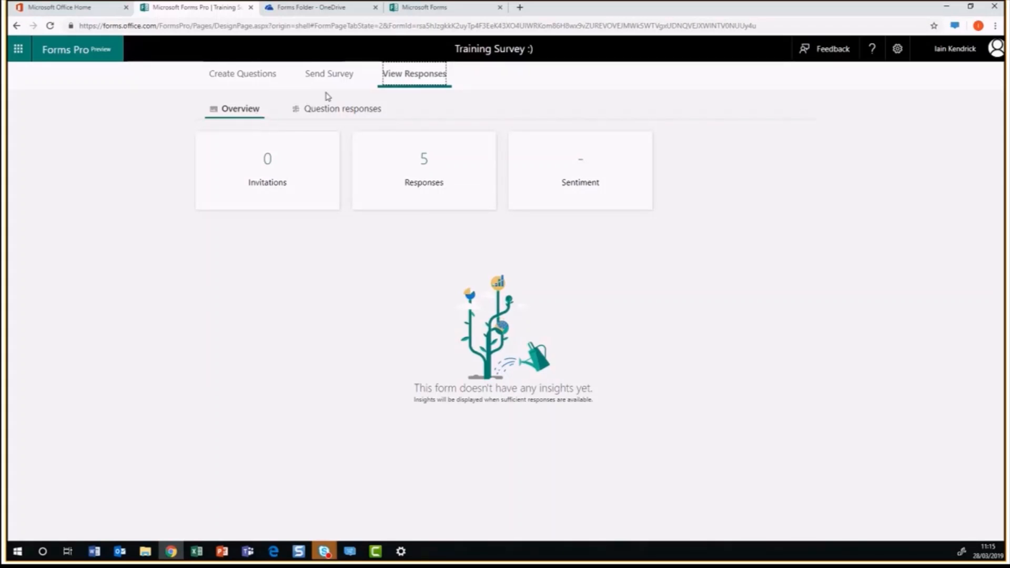
{"action": "left_click", "coordinate": [425, 164]}
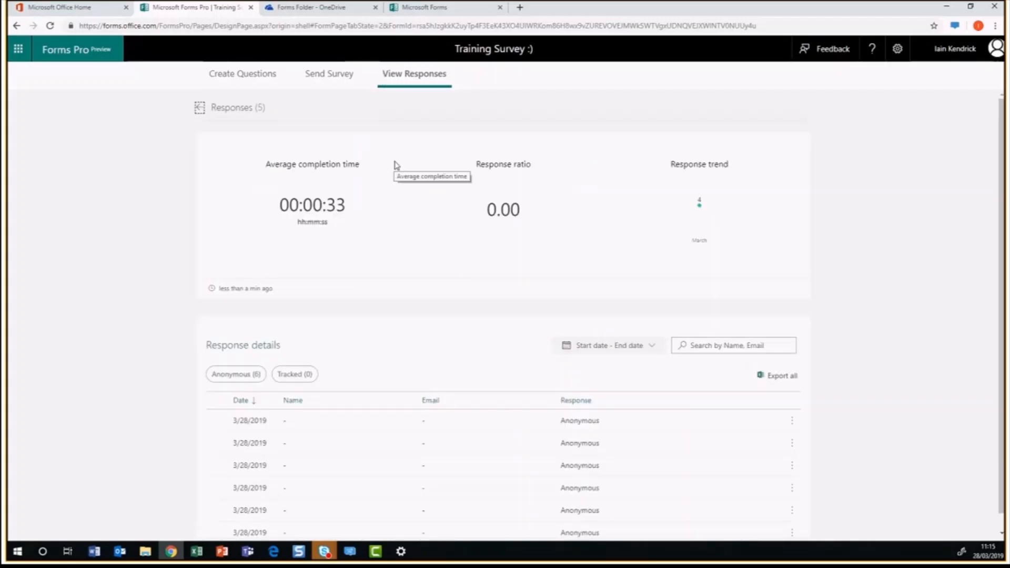
{"action": "scroll", "coordinate": [396, 165], "scroll_direction": "down", "scroll_amount": 1}
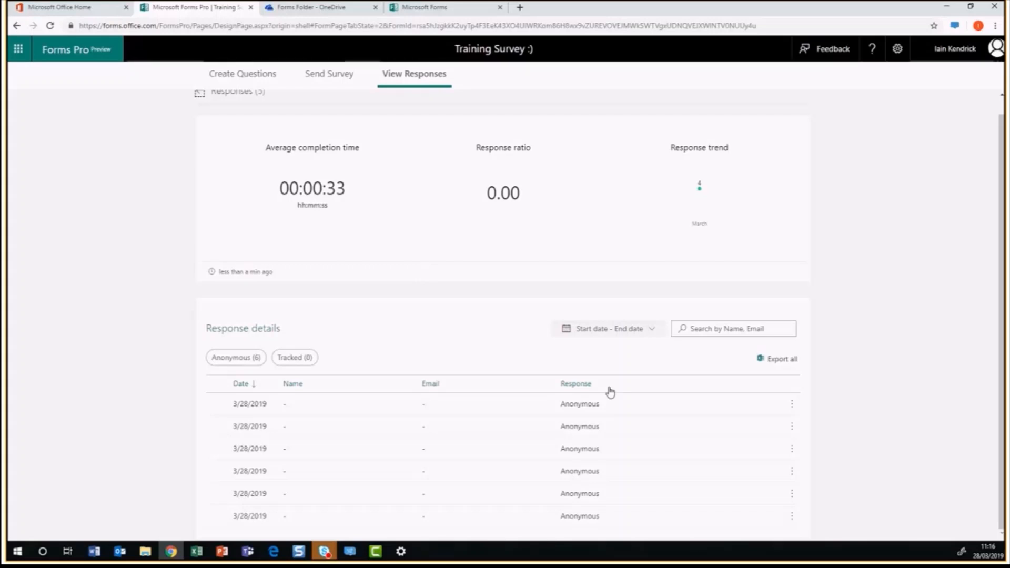
{"action": "left_click", "coordinate": [777, 360]}
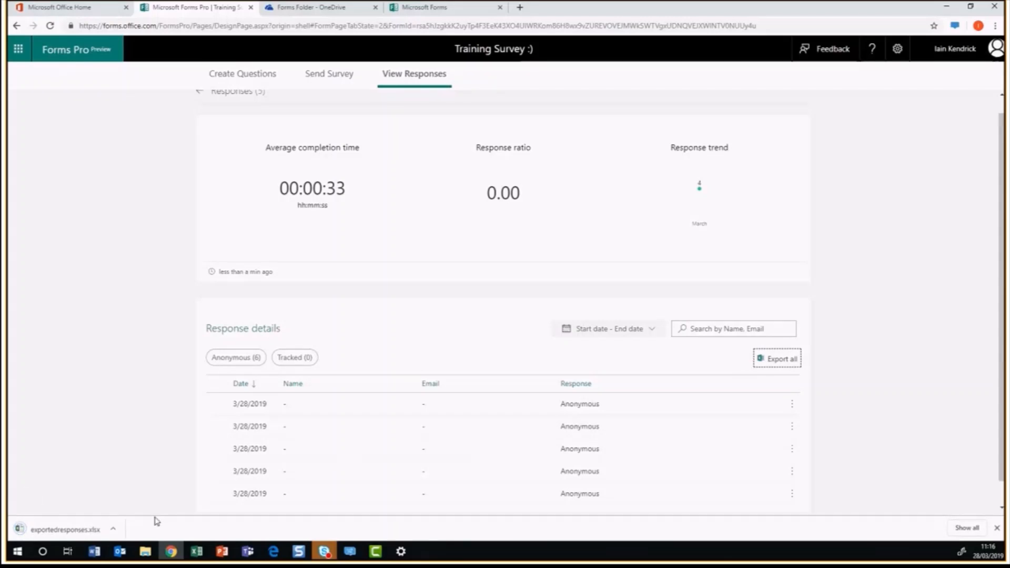
Open exportedresponses.xlsx in Excel, examine the happiness rating and "What day is it ?" answers, and close the workbook
{"action": "left_click", "coordinate": [84, 530]}
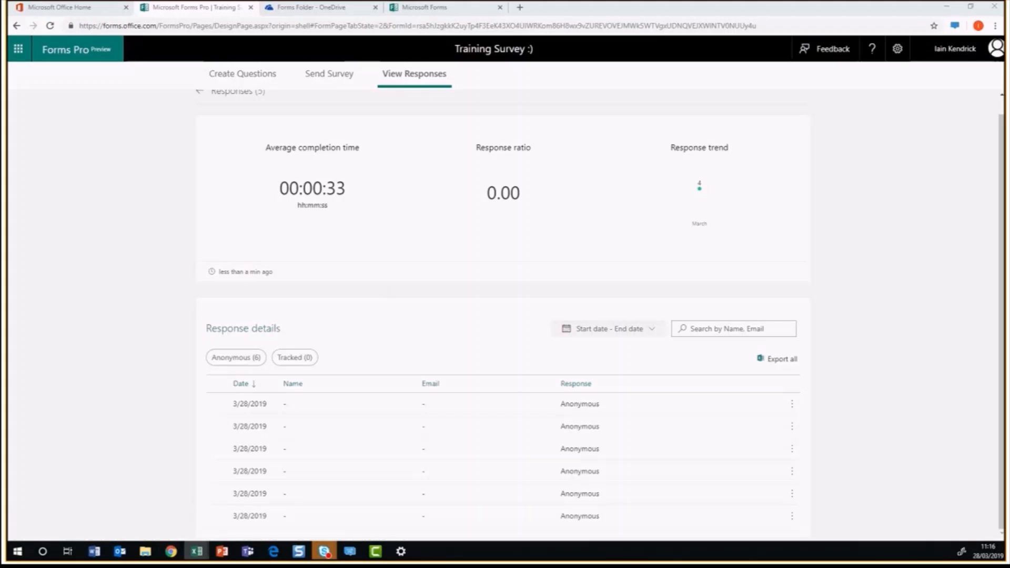
{"action": "left_click_drag", "start_coordinate": [788, 157], "coordinate": [436, 57]}
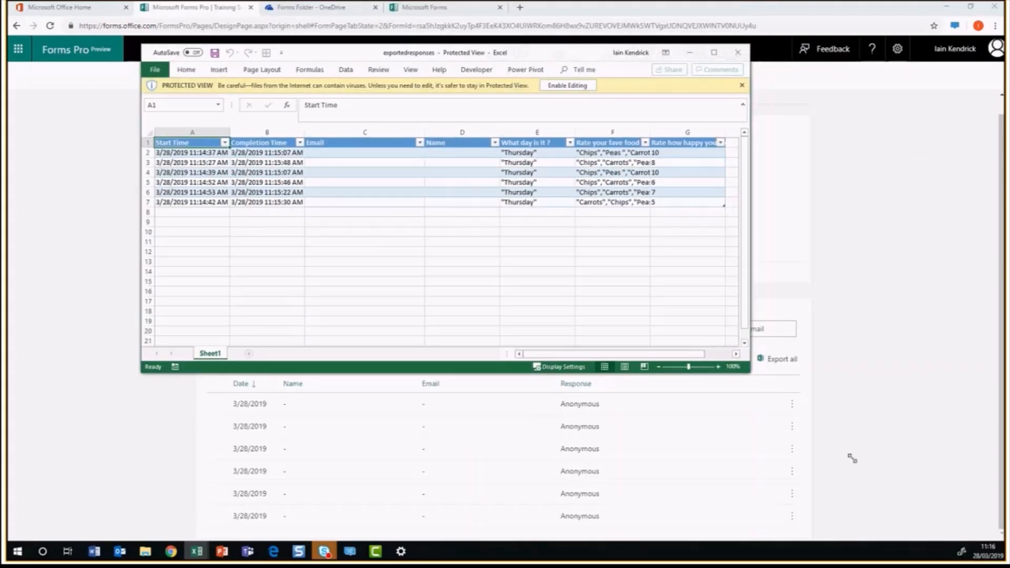
{"action": "left_click", "coordinate": [697, 282]}
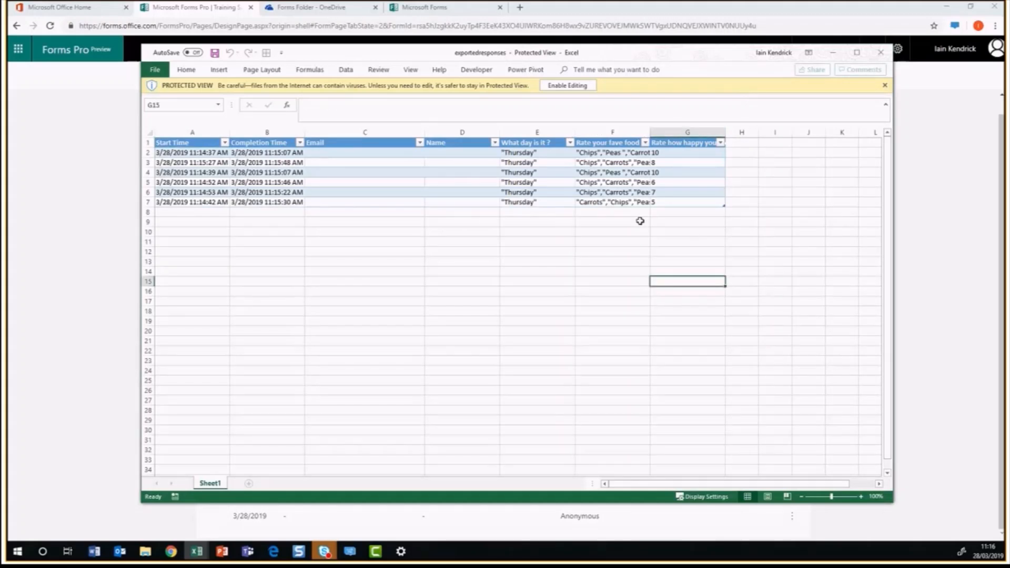
{"action": "left_click_drag", "start_coordinate": [668, 152], "coordinate": [669, 201]}
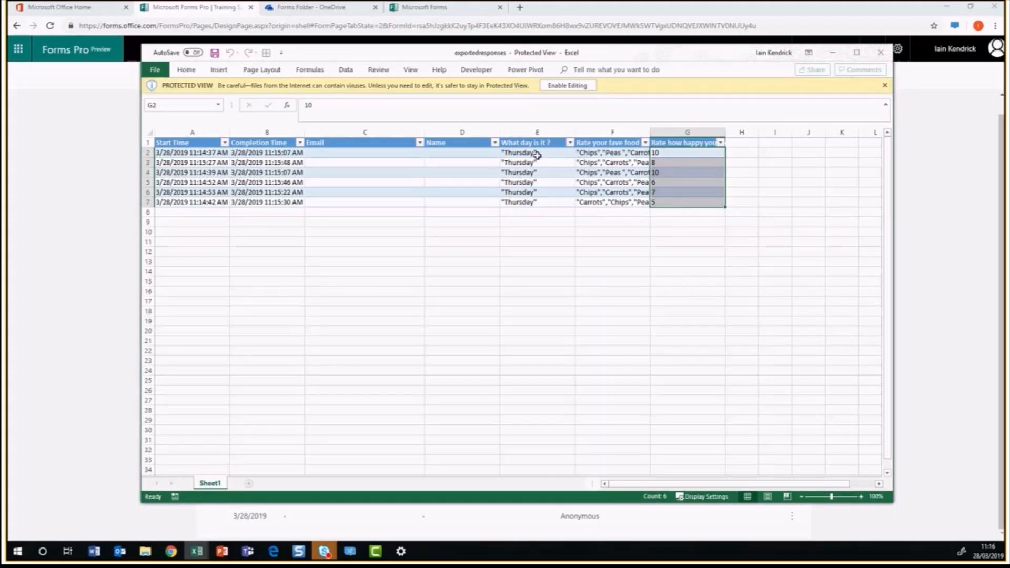
{"action": "left_click_drag", "start_coordinate": [534, 153], "coordinate": [536, 202]}
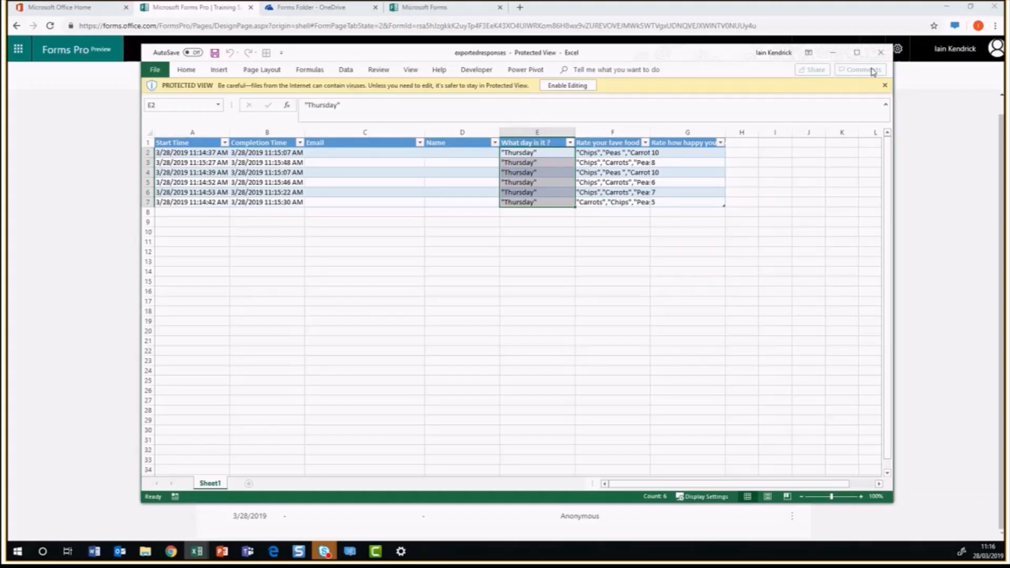
{"action": "left_click", "coordinate": [880, 52]}
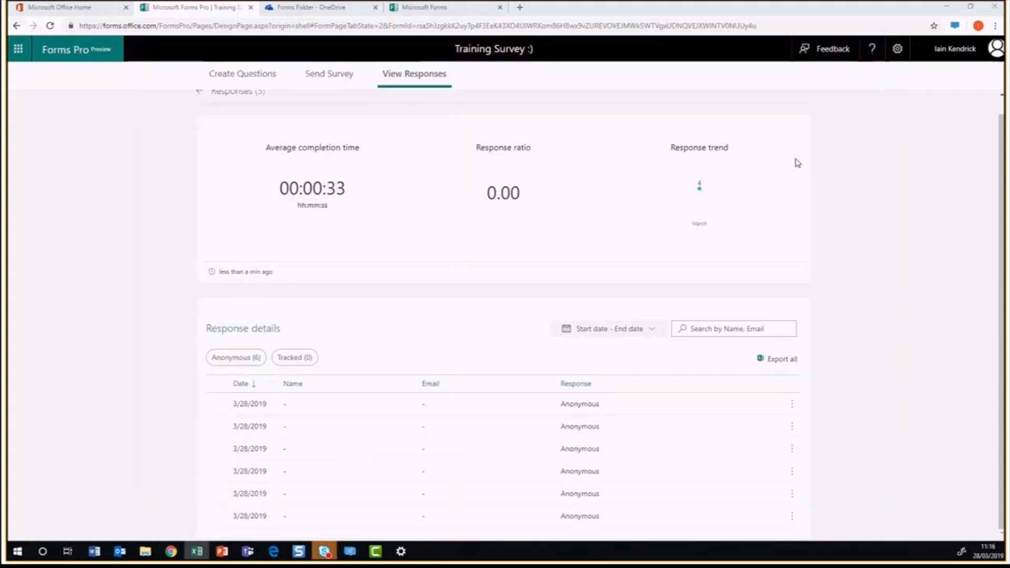
Return to the survey's questions and look through the available themes and the custom theme options without applying any
{"action": "mouse_move", "coordinate": [784, 167]}
{"action": "left_click", "coordinate": [256, 83]}
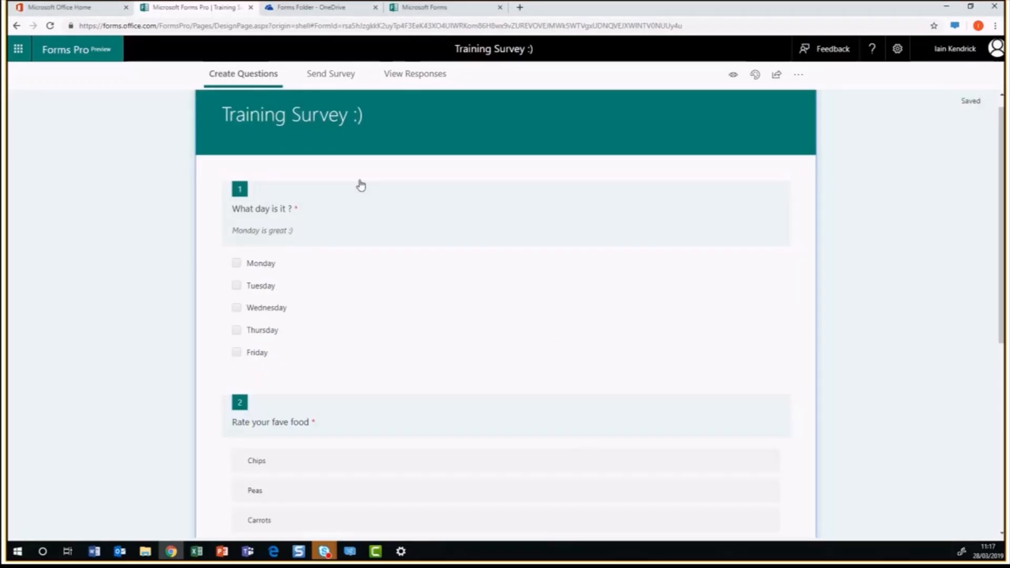
{"action": "scroll", "coordinate": [577, 225], "scroll_direction": "down", "scroll_amount": 5}
{"action": "scroll", "coordinate": [577, 225], "scroll_direction": "down", "scroll_amount": 2}
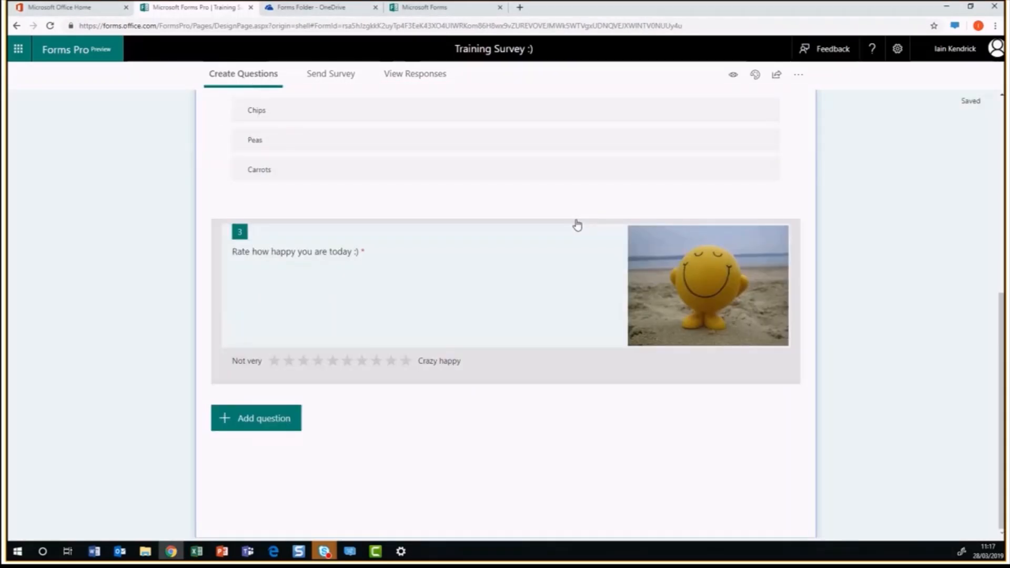
{"action": "left_click", "coordinate": [756, 77]}
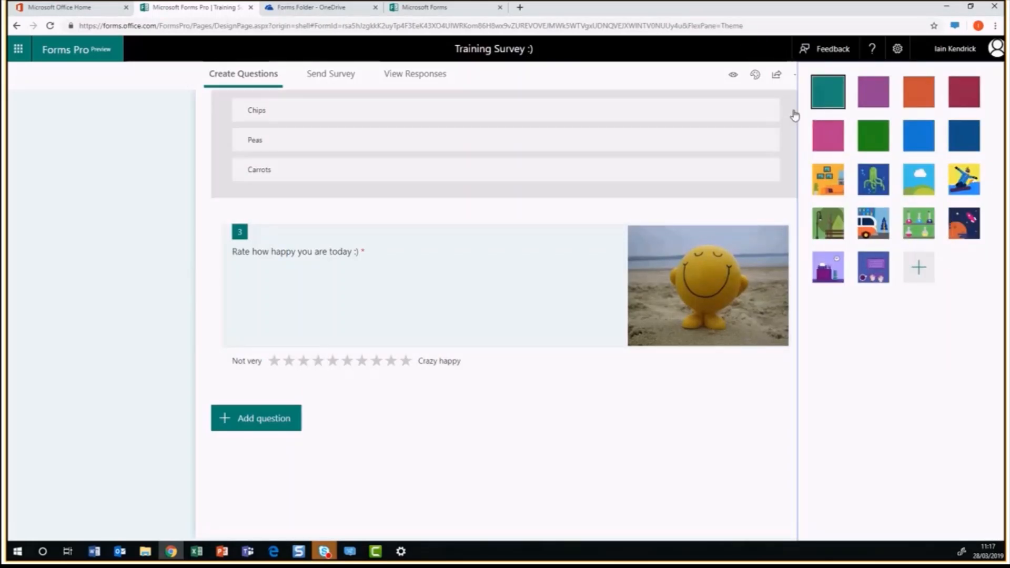
{"action": "left_click", "coordinate": [918, 272]}
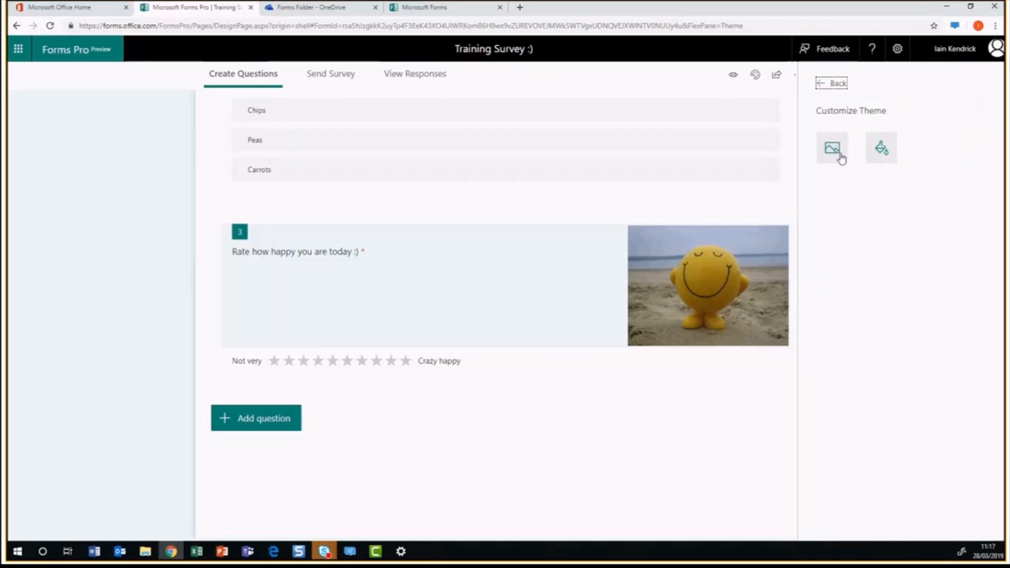
{"action": "left_click", "coordinate": [831, 84]}
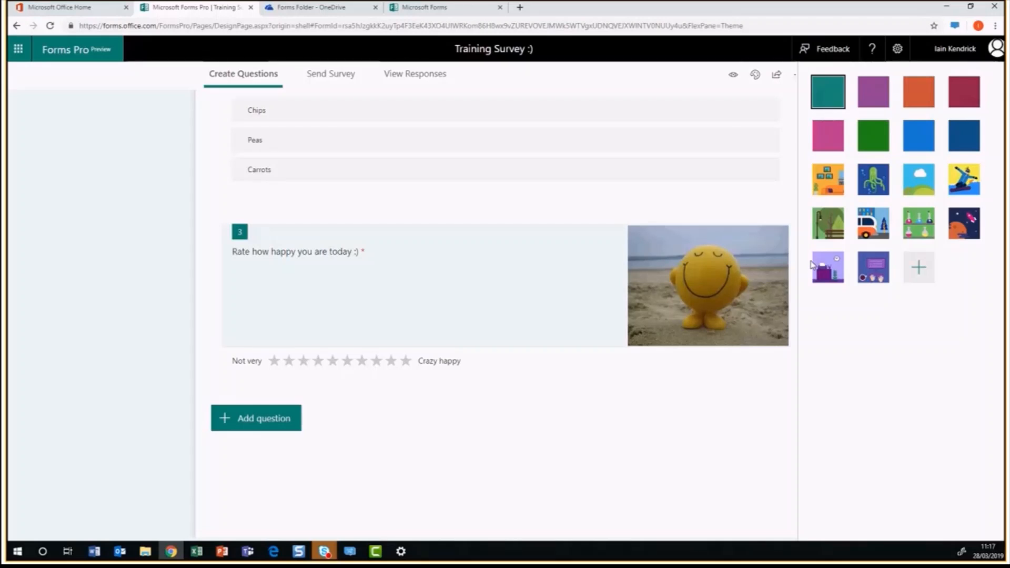
{"action": "scroll", "coordinate": [702, 310], "scroll_direction": "up", "scroll_amount": 7}
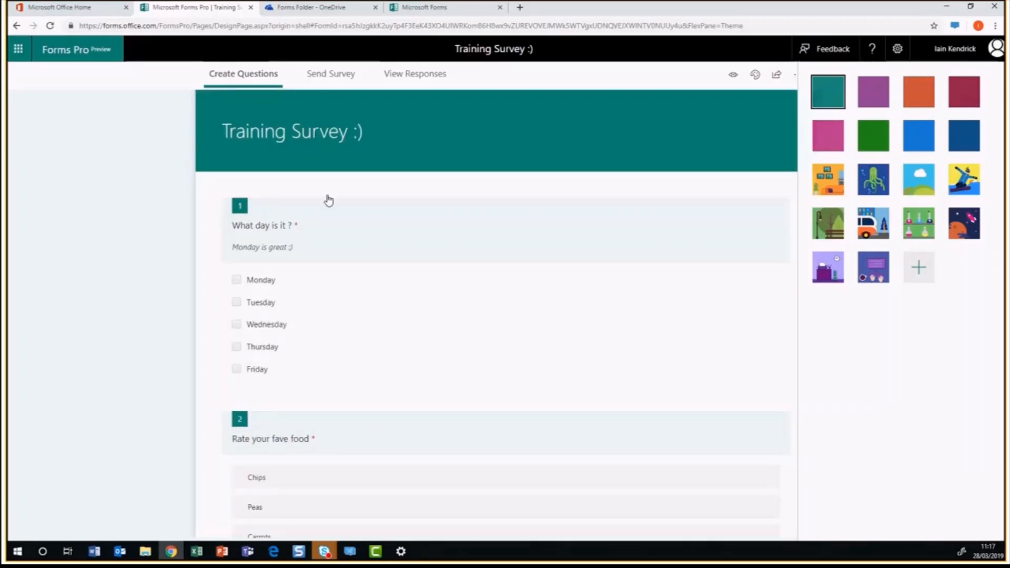
{"action": "left_click", "coordinate": [279, 251]}
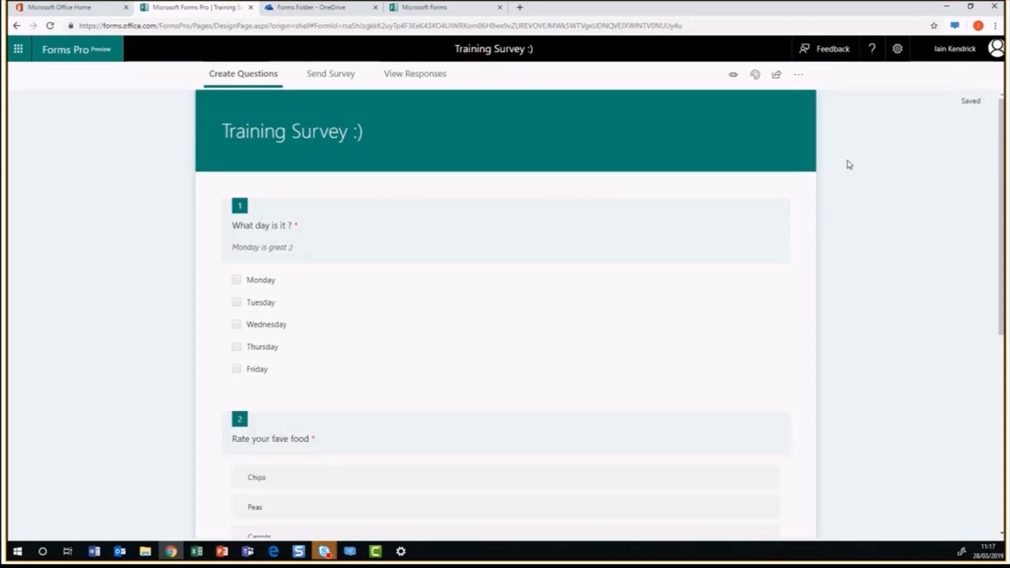
Review the response overview and the per-question result charts for the day, fave food and happiness questions
{"action": "left_click", "coordinate": [429, 82]}
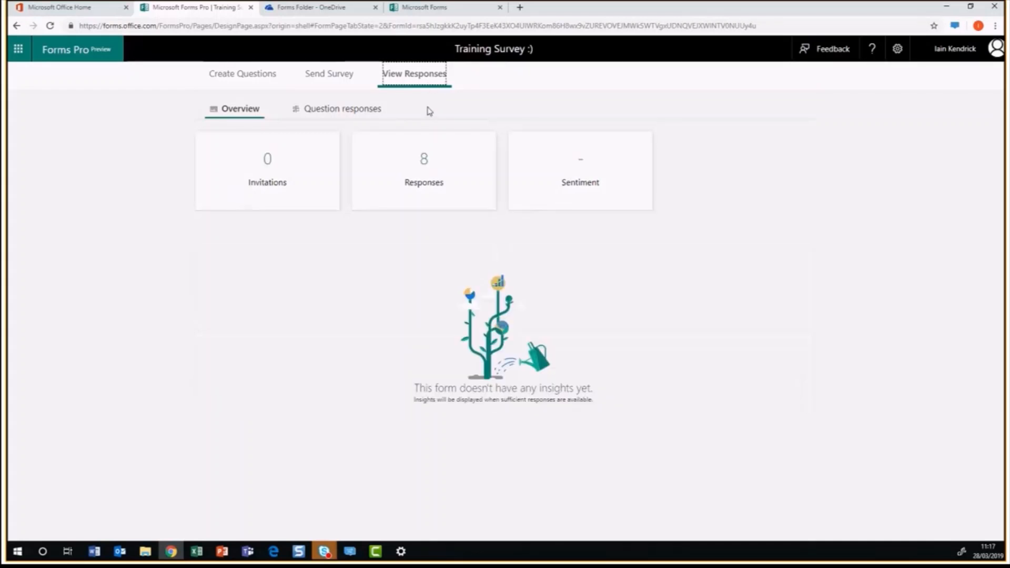
{"action": "left_click", "coordinate": [367, 116]}
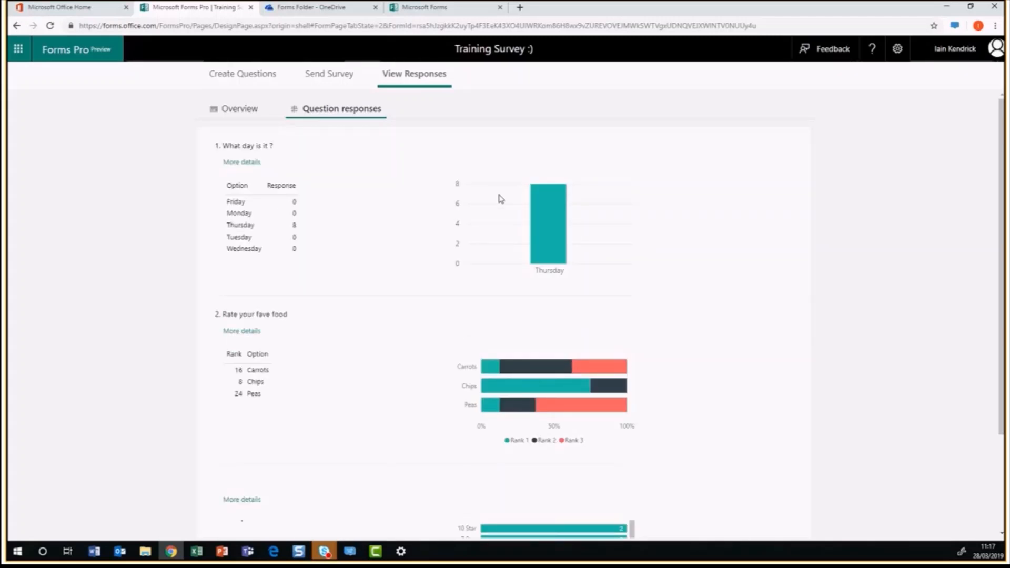
{"action": "scroll", "coordinate": [331, 211], "scroll_direction": "down", "scroll_amount": 1}
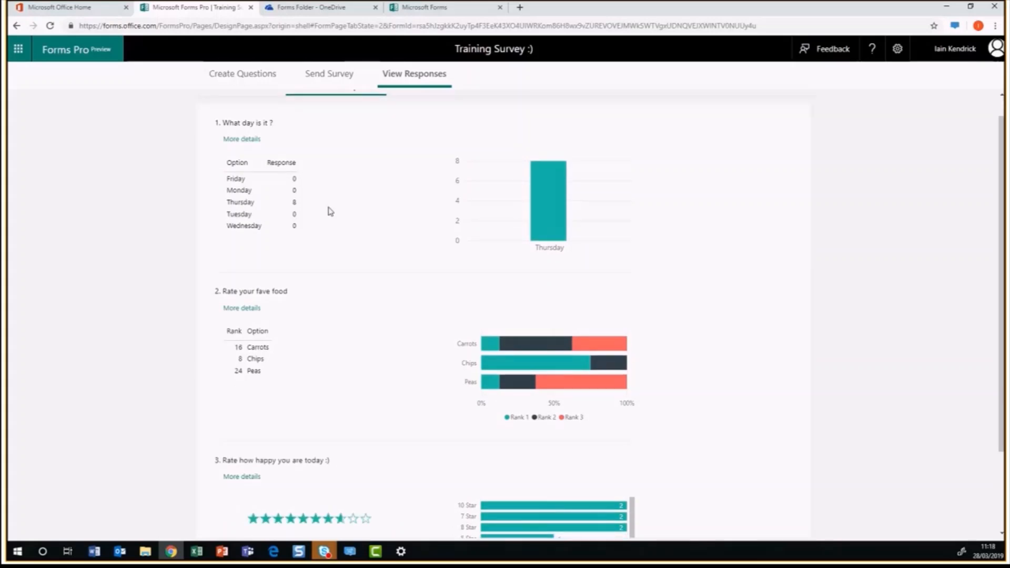
{"action": "scroll", "coordinate": [349, 228], "scroll_direction": "down", "scroll_amount": 2}
{"action": "scroll", "coordinate": [347, 253], "scroll_direction": "up", "scroll_amount": 3}
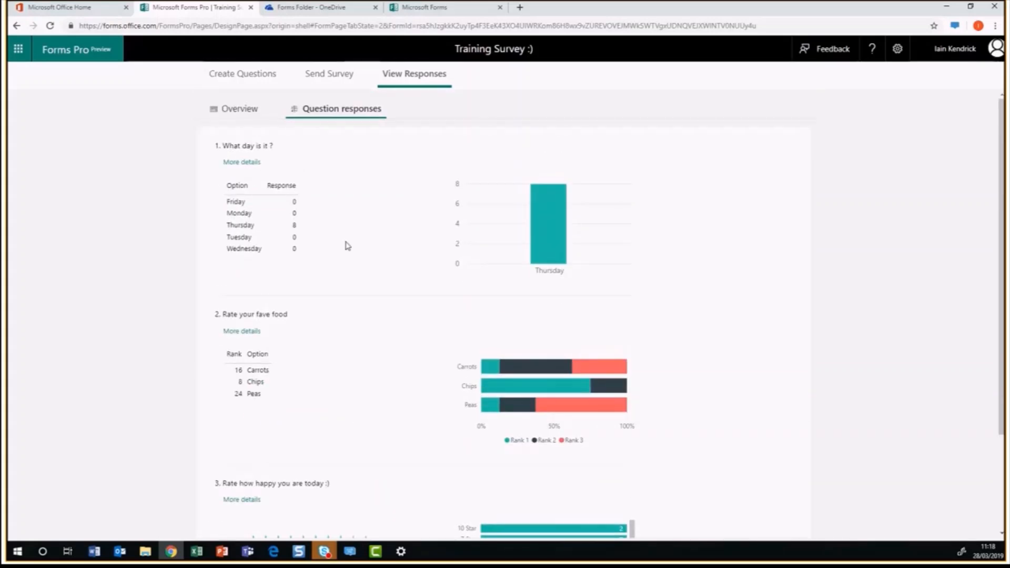
{"action": "scroll", "coordinate": [315, 205], "scroll_direction": "down", "scroll_amount": 2}
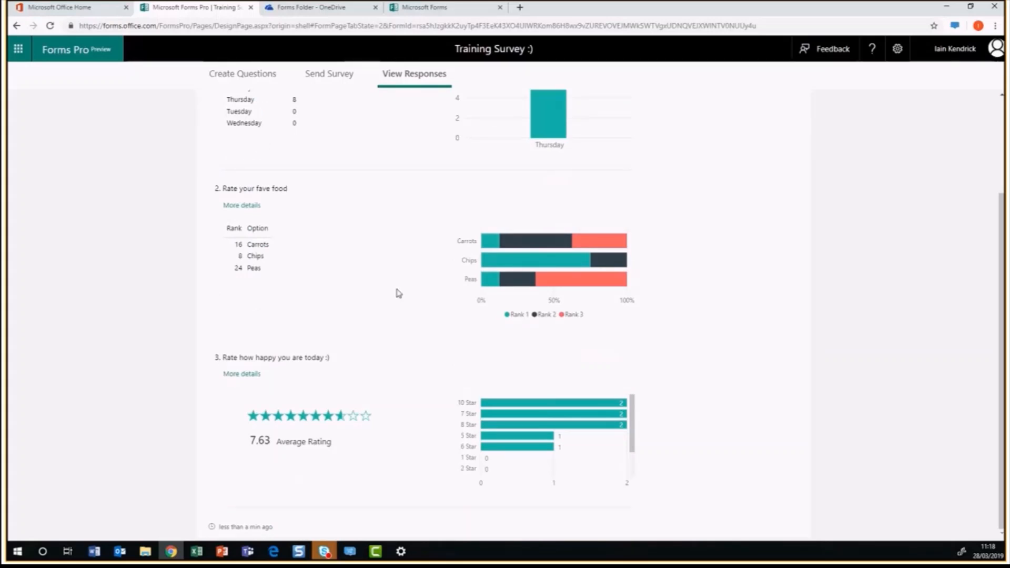
{"action": "scroll", "coordinate": [397, 315], "scroll_direction": "up", "scroll_amount": 2}
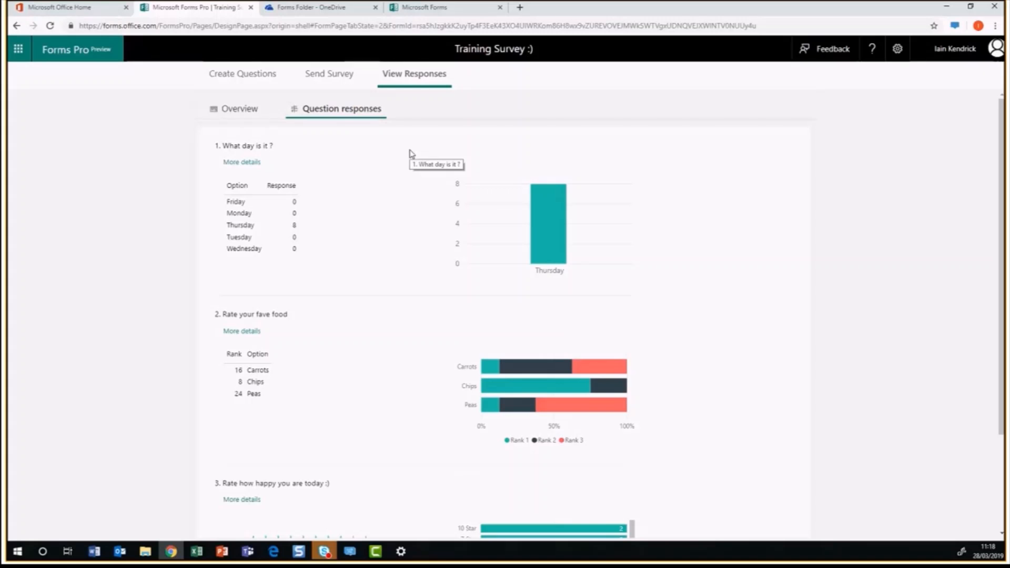
{"action": "left_click", "coordinate": [245, 110]}
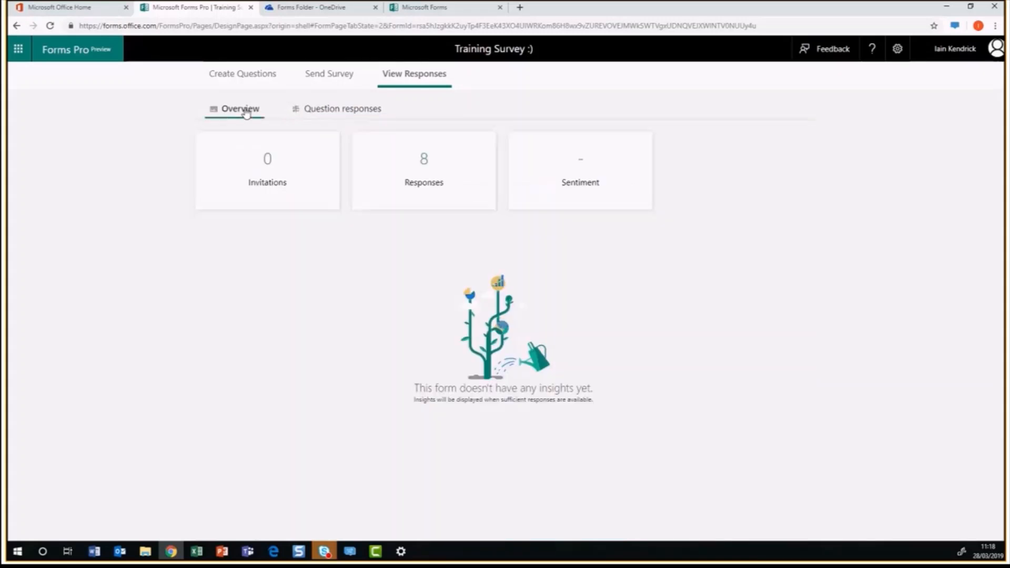
{"action": "left_click", "coordinate": [398, 78]}
{"action": "left_click", "coordinate": [361, 108]}
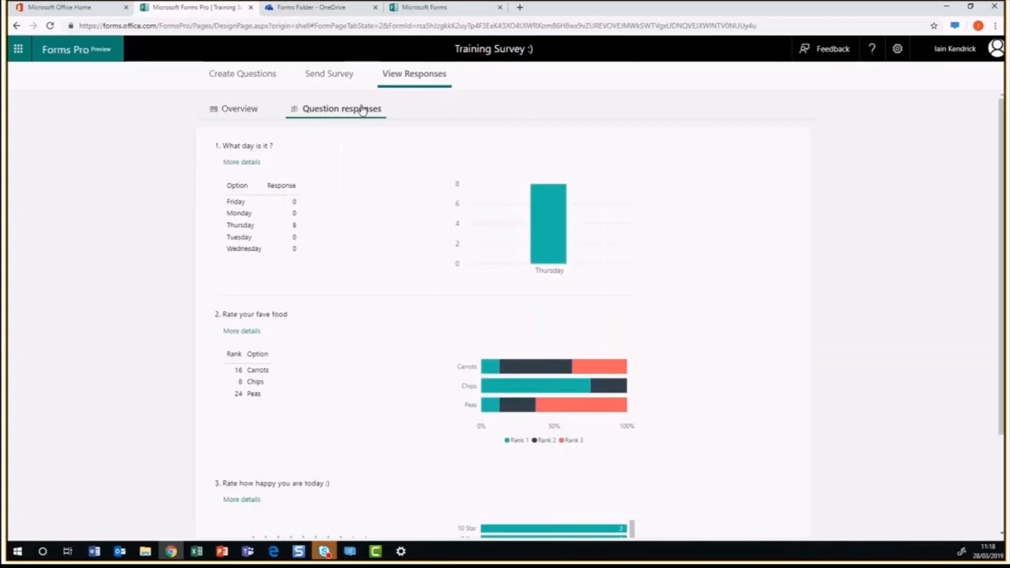
{"action": "scroll", "coordinate": [409, 144], "scroll_direction": "down", "scroll_amount": 2}
{"action": "scroll", "coordinate": [410, 144], "scroll_direction": "up", "scroll_amount": 2}
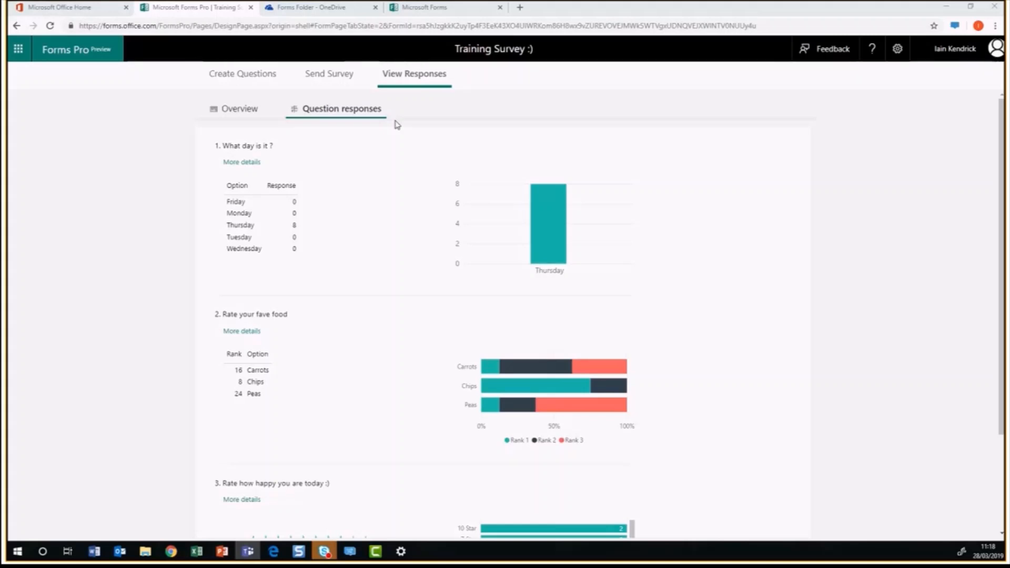
Create a Forms for Excel file named "Test 2" in the Forms Folder on OneDrive
{"action": "left_click", "coordinate": [320, 14]}
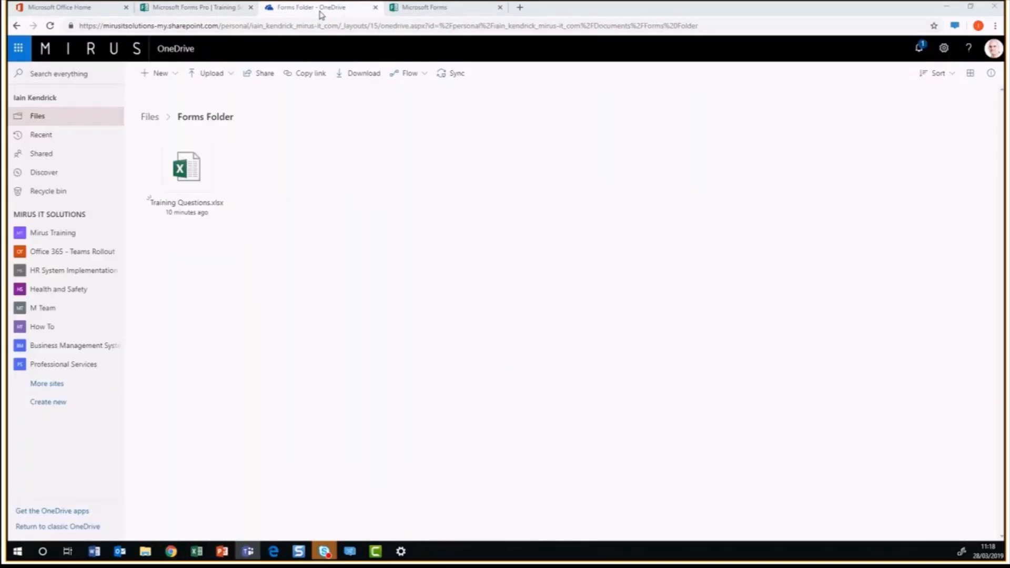
{"action": "mouse_move", "coordinate": [189, 163]}
{"action": "right_click", "coordinate": [327, 146]}
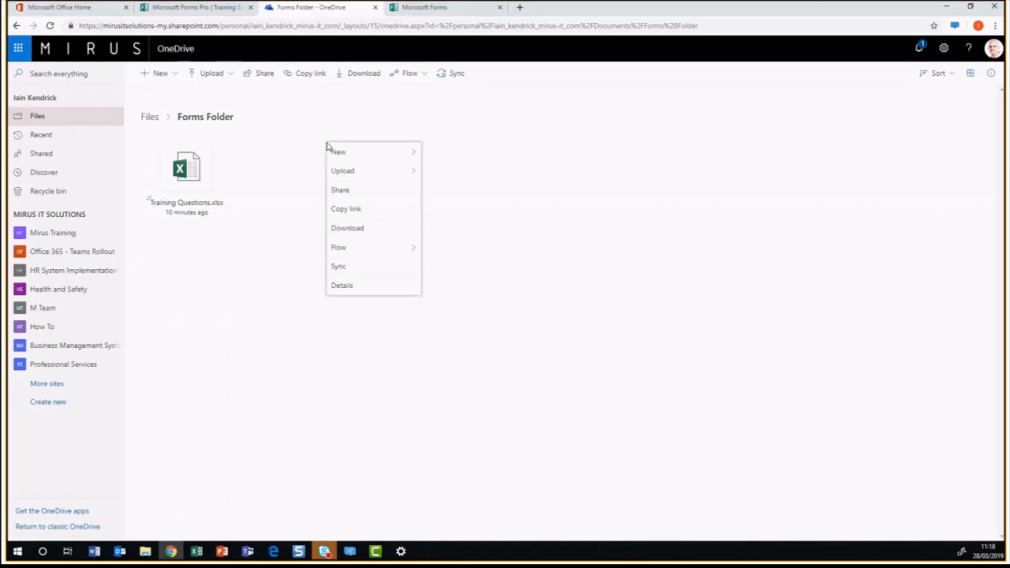
{"action": "mouse_move", "coordinate": [336, 152]}
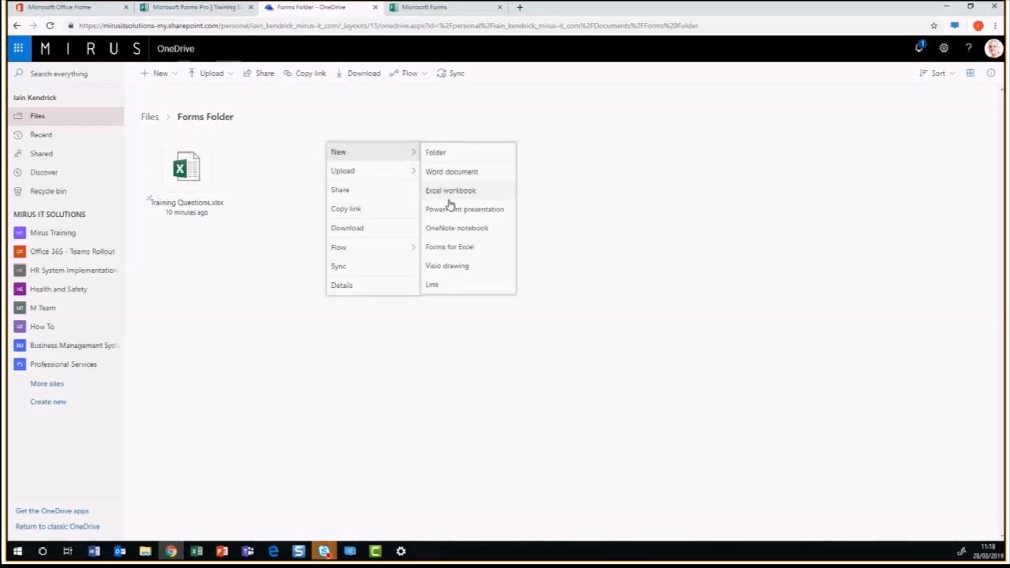
{"action": "left_click", "coordinate": [455, 249]}
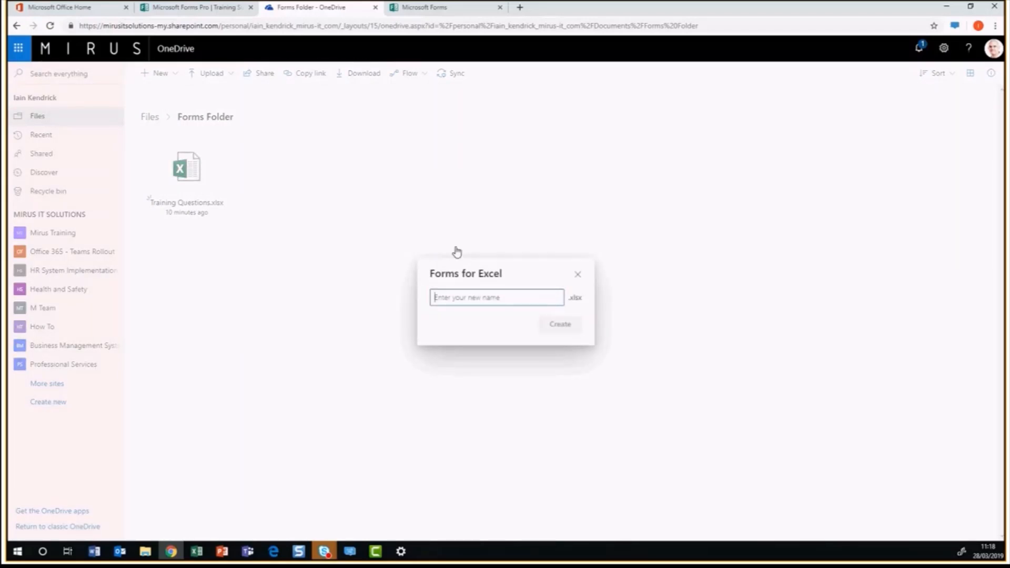
{"action": "type", "text": "Test 2"}
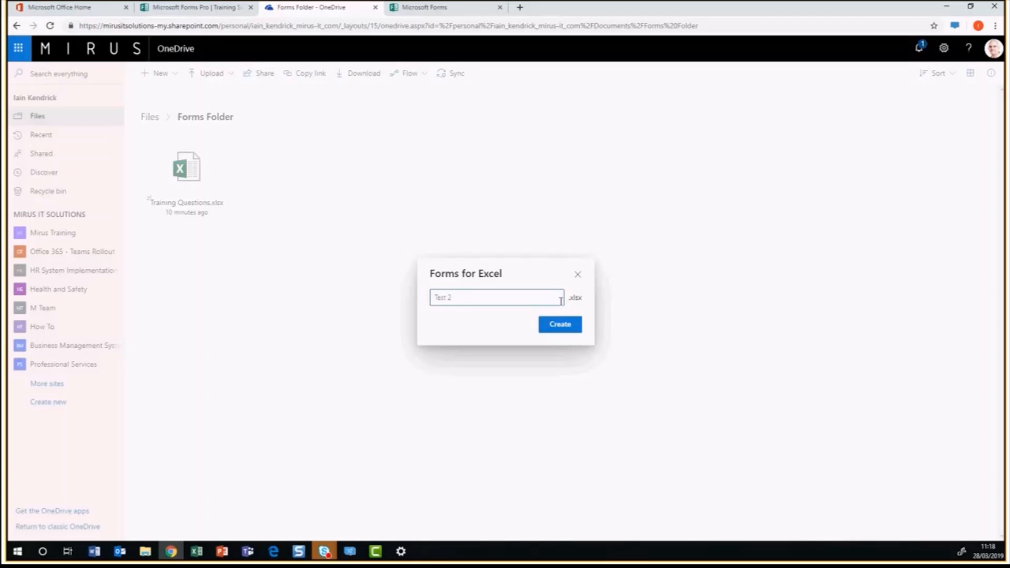
{"action": "left_click", "coordinate": [561, 325]}
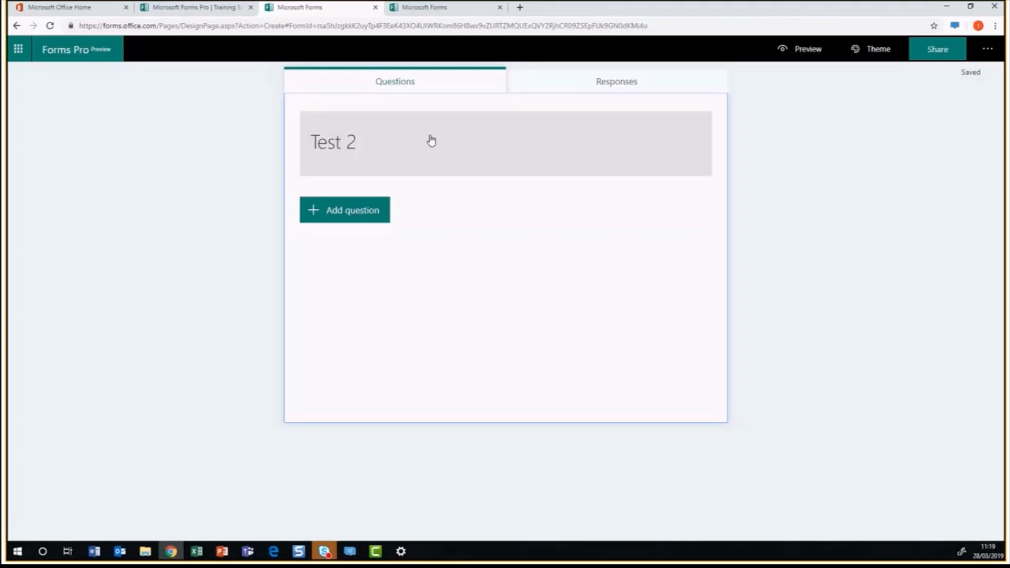
Compare the Training Survey :) question responses with the blank Test 2 form and return to the OneDrive Forms Folder
{"action": "left_click", "coordinate": [196, 8]}
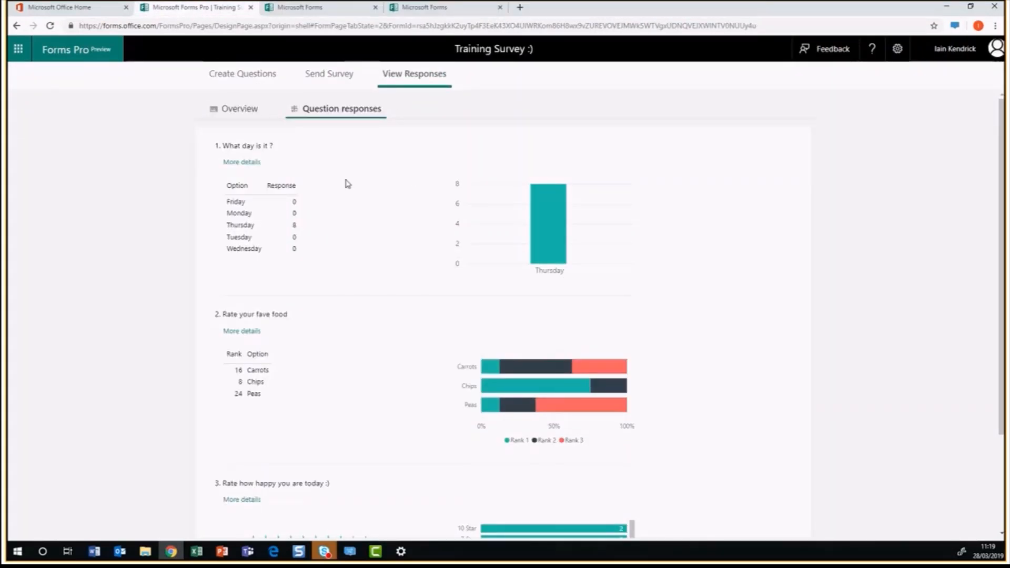
{"action": "left_click", "coordinate": [326, 11]}
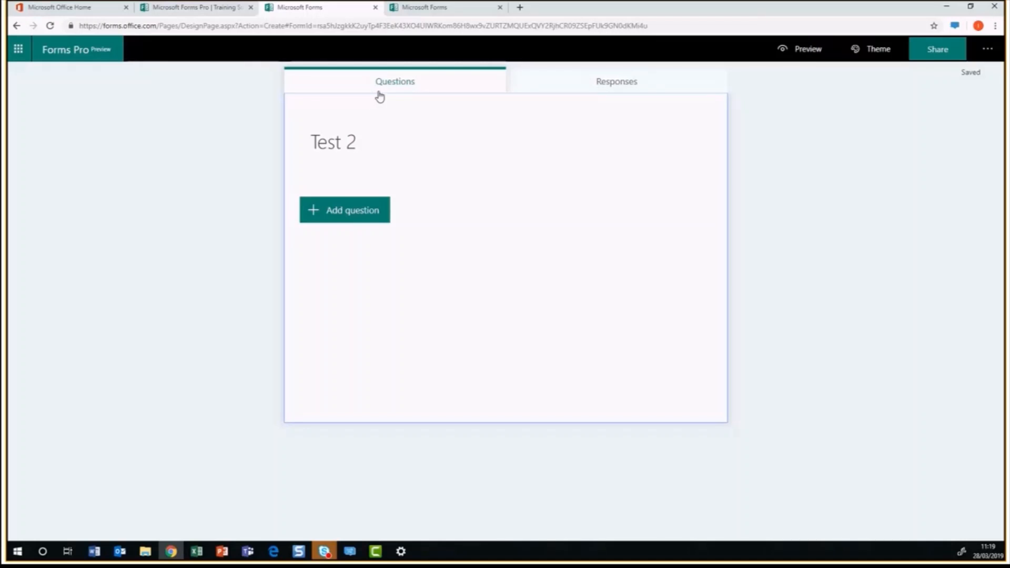
{"action": "left_click", "coordinate": [18, 26]}
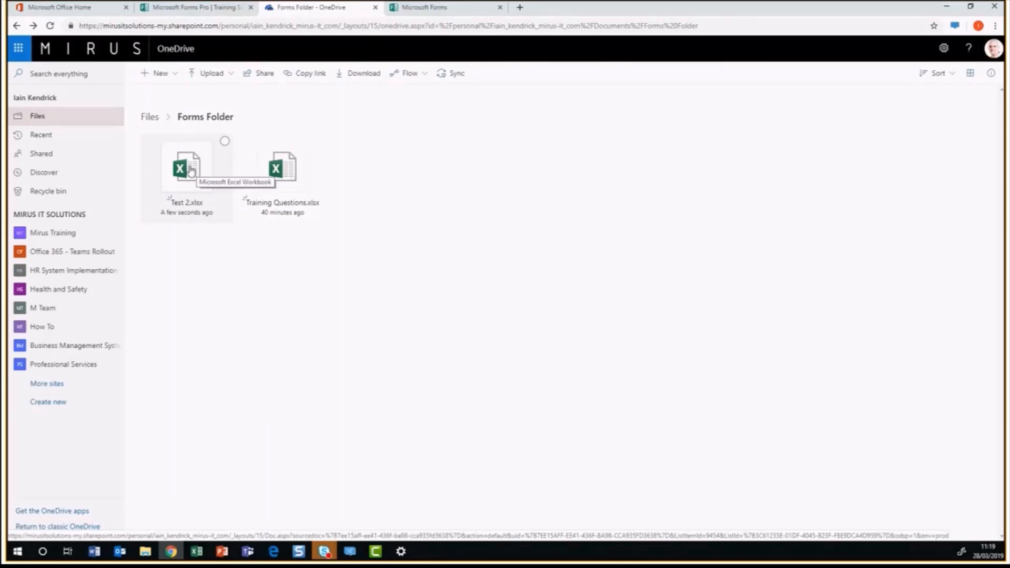
Open Training Questions.xlsx from the Forms Folder in Excel Online and open its linked form for editing
{"action": "left_click", "coordinate": [286, 172]}
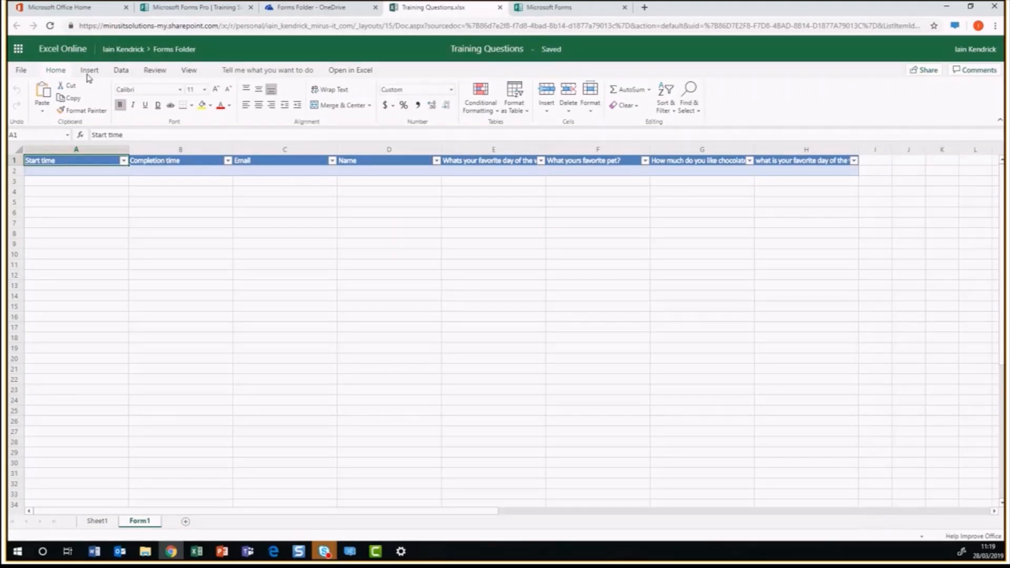
{"action": "left_click", "coordinate": [121, 71]}
{"action": "left_click", "coordinate": [89, 70]}
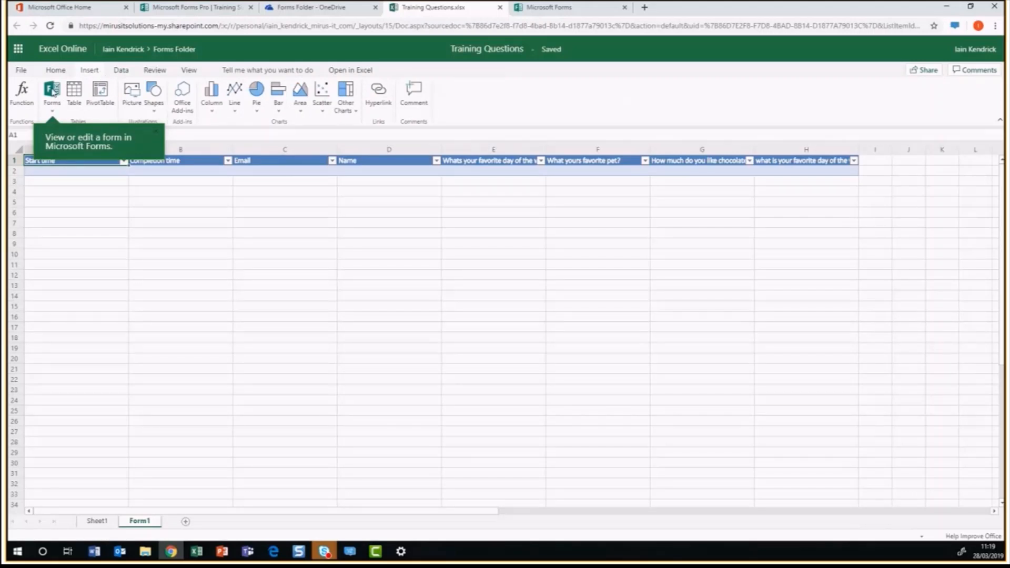
{"action": "left_click", "coordinate": [51, 103]}
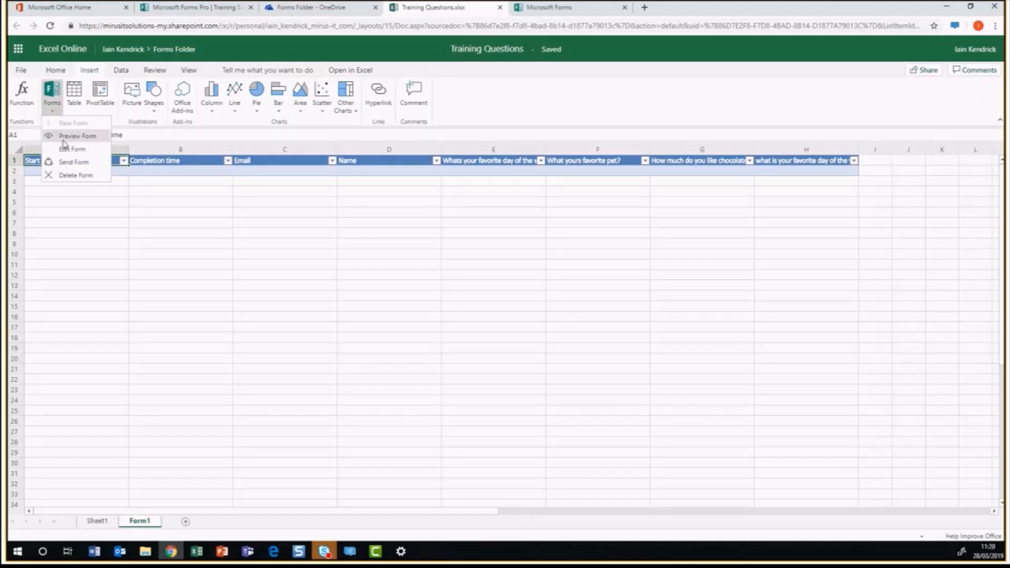
{"action": "left_click", "coordinate": [71, 150]}
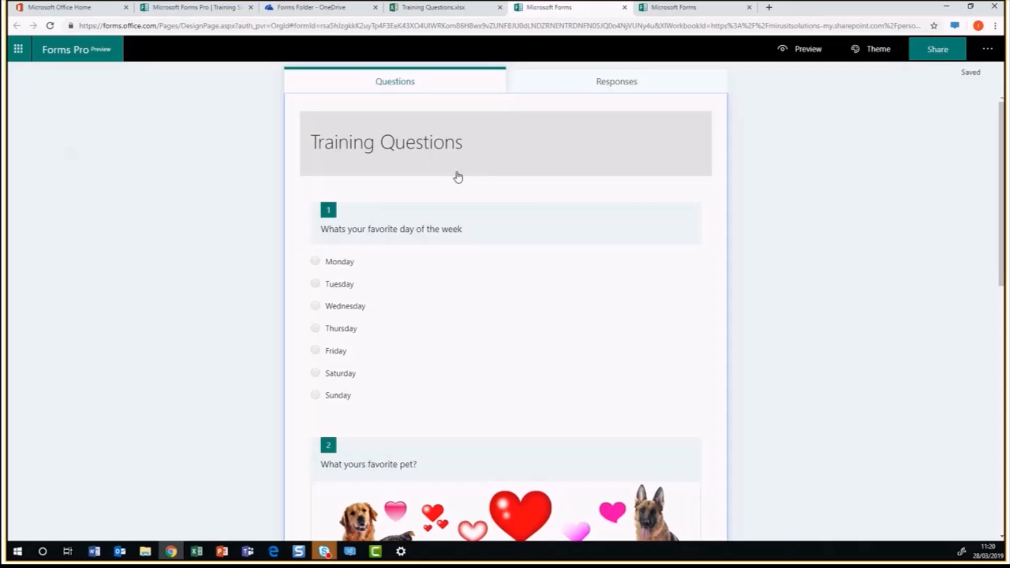
Look through the Training Questions form's questions on favorite weekday, pet, chocolate rating and favorite day of the year
{"action": "scroll", "coordinate": [456, 176], "scroll_direction": "down", "scroll_amount": 4}
{"action": "scroll", "coordinate": [458, 177], "scroll_direction": "up", "scroll_amount": 3}
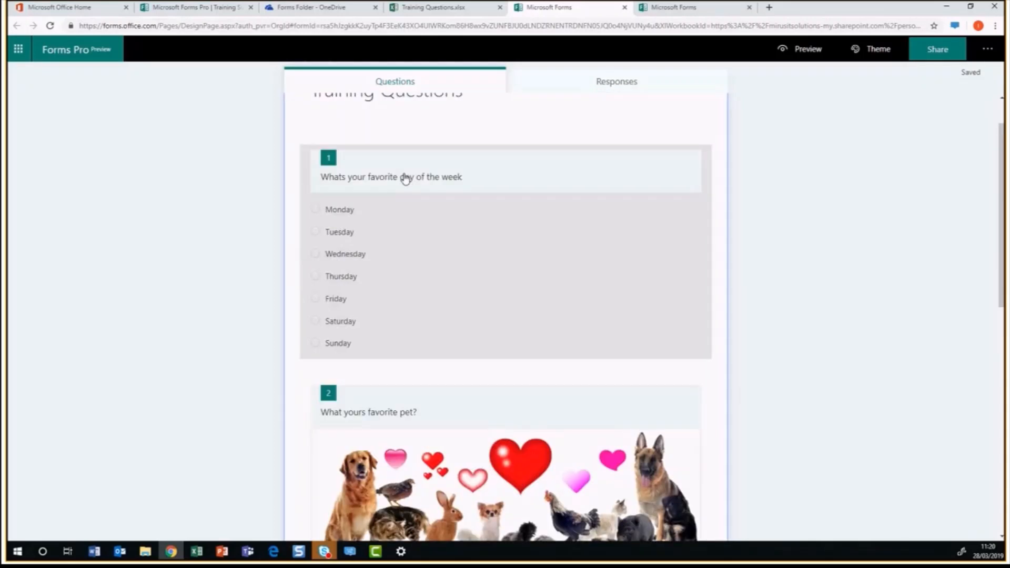
{"action": "scroll", "coordinate": [405, 179], "scroll_direction": "down", "scroll_amount": 4}
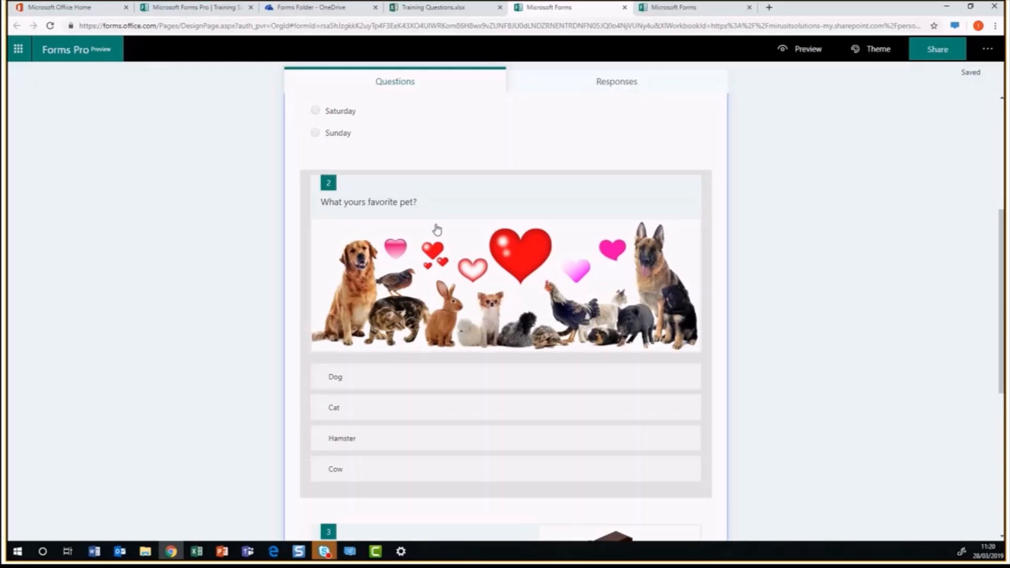
{"action": "scroll", "coordinate": [405, 263], "scroll_direction": "down", "scroll_amount": 5}
{"action": "scroll", "coordinate": [427, 291], "scroll_direction": "down", "scroll_amount": 2}
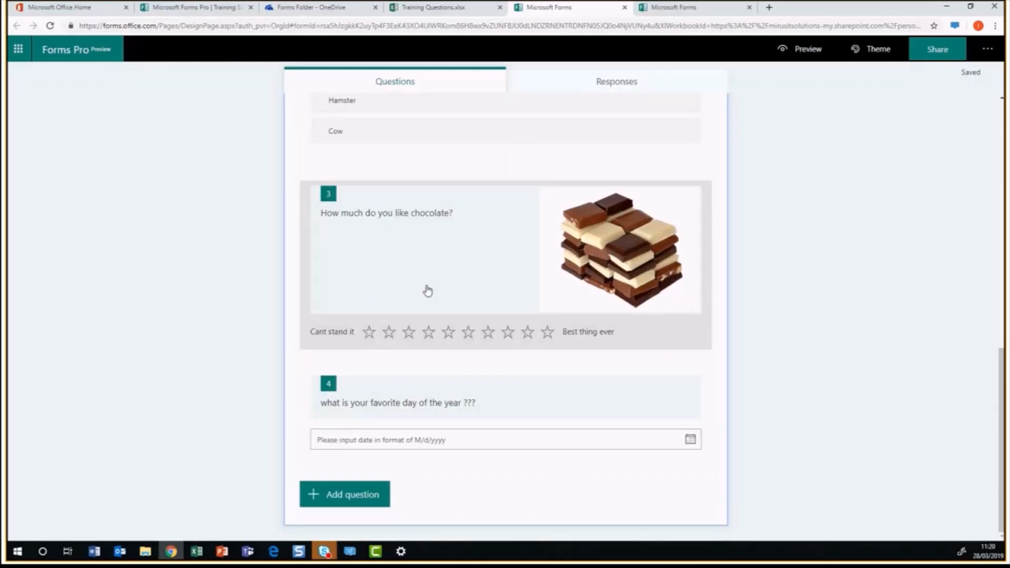
{"action": "scroll", "coordinate": [492, 401], "scroll_direction": "up", "scroll_amount": 3}
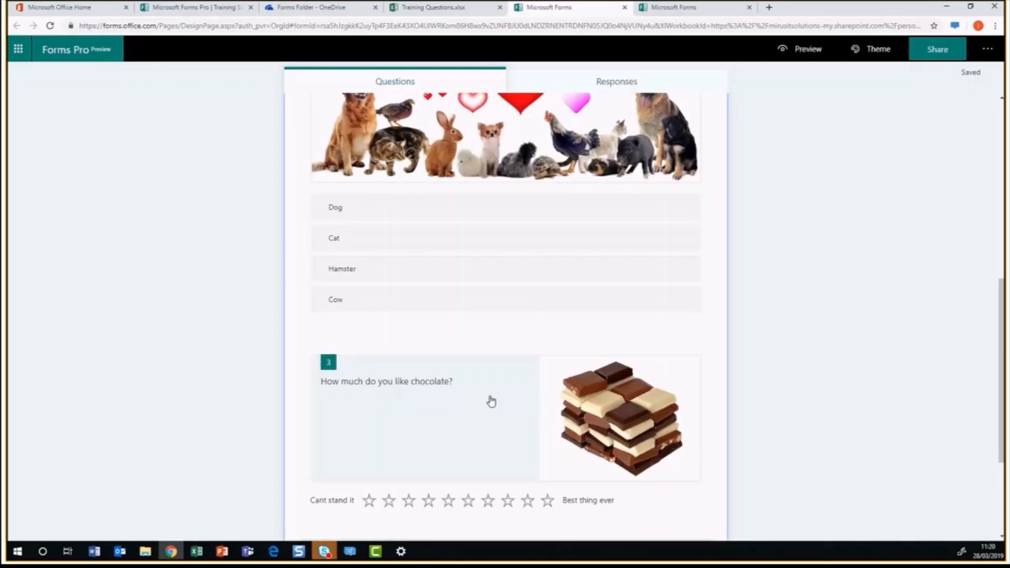
{"action": "scroll", "coordinate": [492, 401], "scroll_direction": "up", "scroll_amount": 2}
{"action": "scroll", "coordinate": [490, 401], "scroll_direction": "up", "scroll_amount": 4}
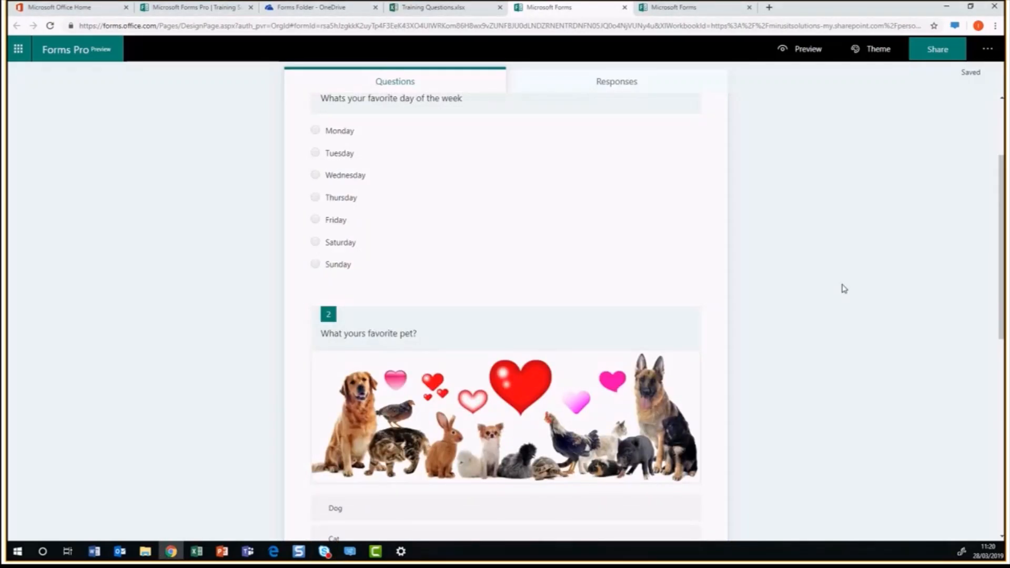
Copy the response link of the Training Questions form from its sharing options, with anyone with the link able to respond
{"action": "left_click", "coordinate": [936, 53]}
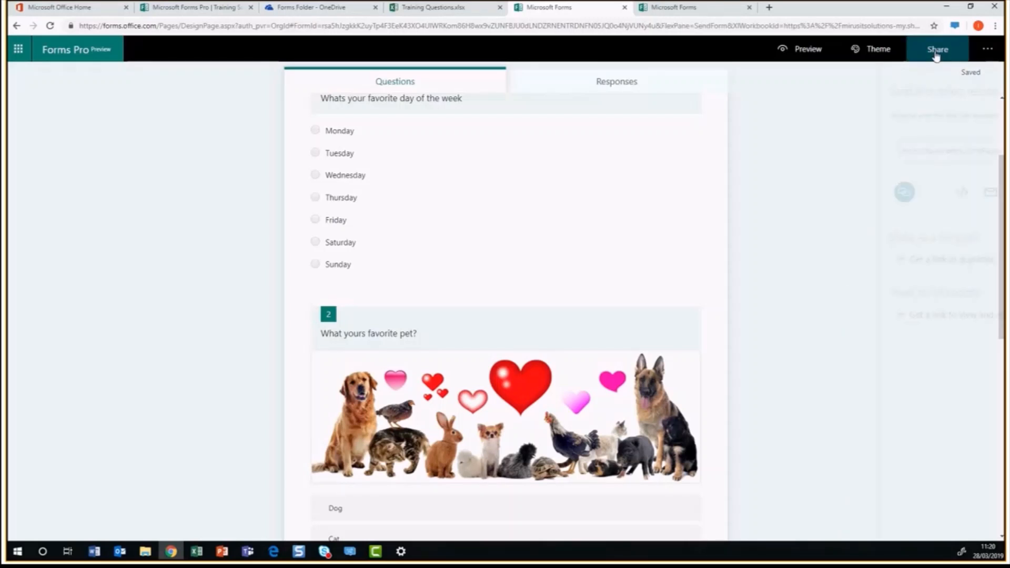
{"action": "left_click", "coordinate": [970, 153]}
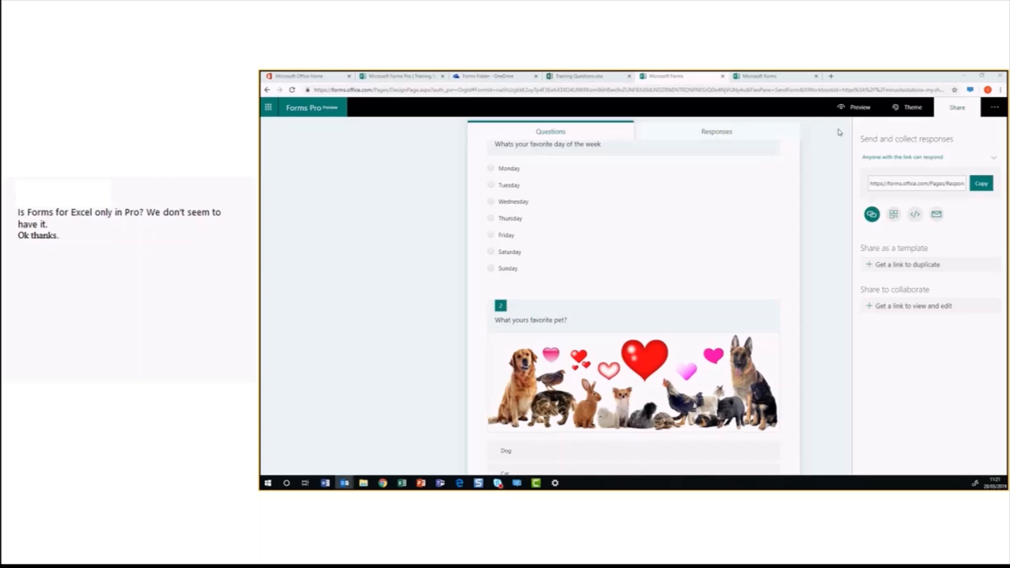
{"action": "scroll", "coordinate": [720, 166], "scroll_direction": "up", "scroll_amount": 1}
{"action": "scroll", "coordinate": [720, 166], "scroll_direction": "up", "scroll_amount": 2}
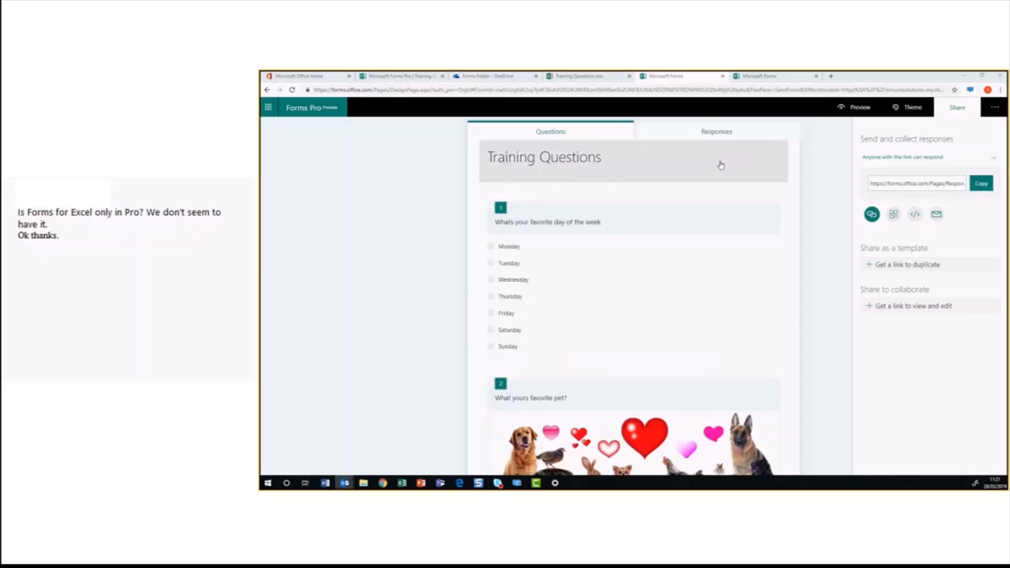
Check the Form1 sheet of the Training Questions workbook and the form's response summary
{"action": "left_click", "coordinate": [595, 77]}
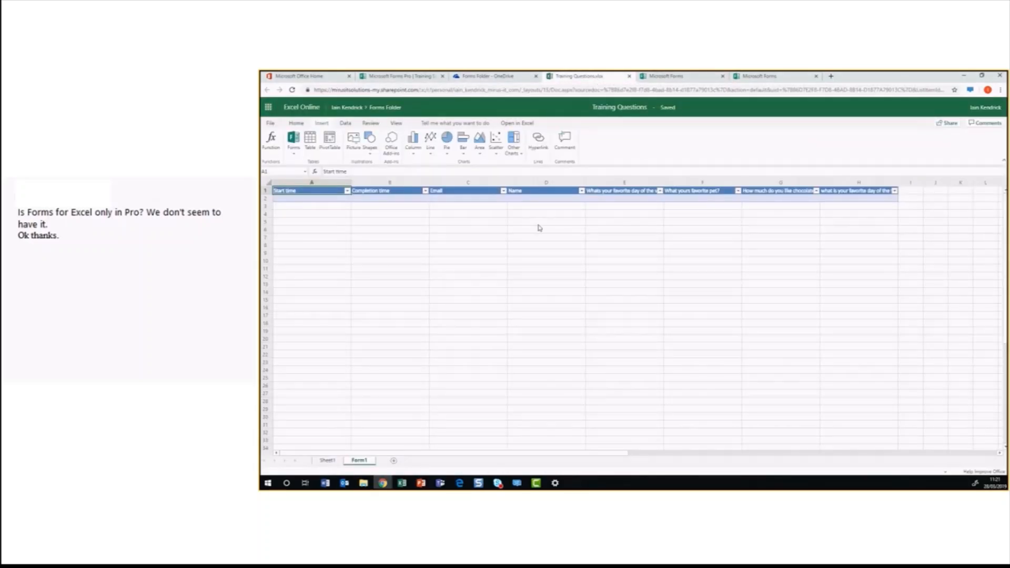
{"action": "left_click", "coordinate": [537, 224]}
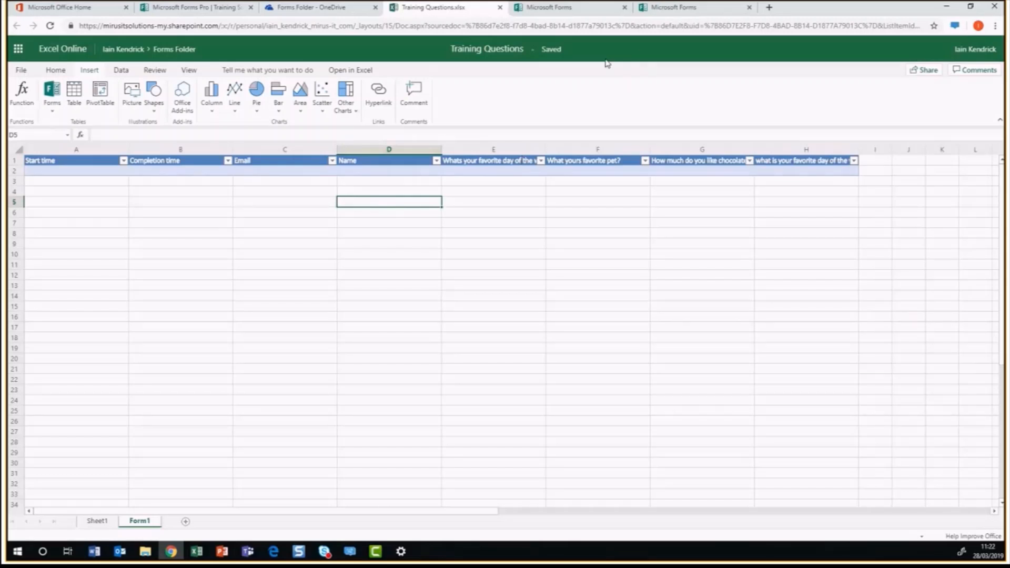
{"action": "left_click", "coordinate": [572, 11]}
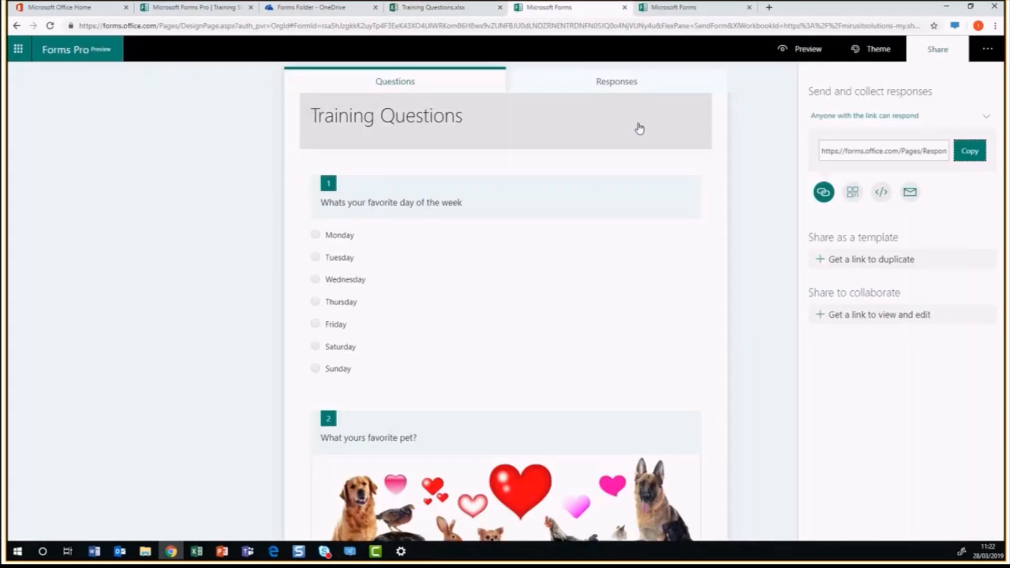
{"action": "left_click", "coordinate": [617, 84]}
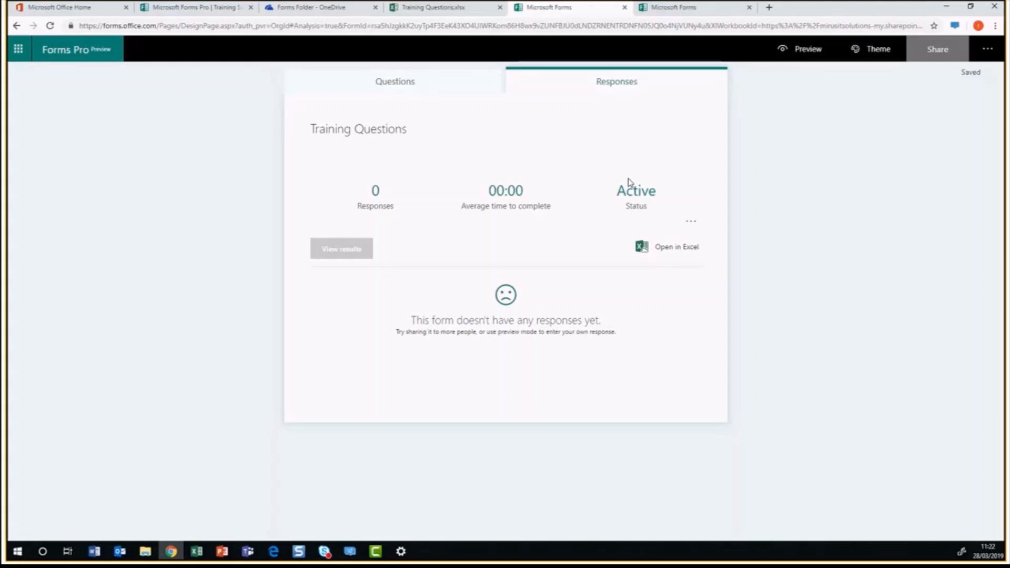
Examine the form's settings for who can fill it out, response options and notifications, and close them unchanged
{"action": "left_click", "coordinate": [988, 49]}
{"action": "left_click", "coordinate": [940, 101]}
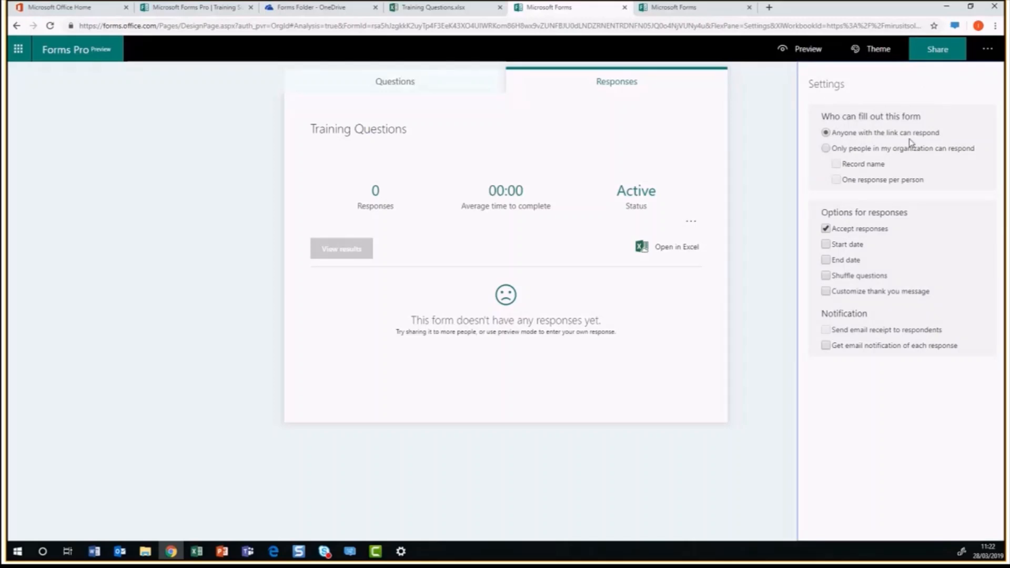
{"action": "left_click", "coordinate": [778, 207]}
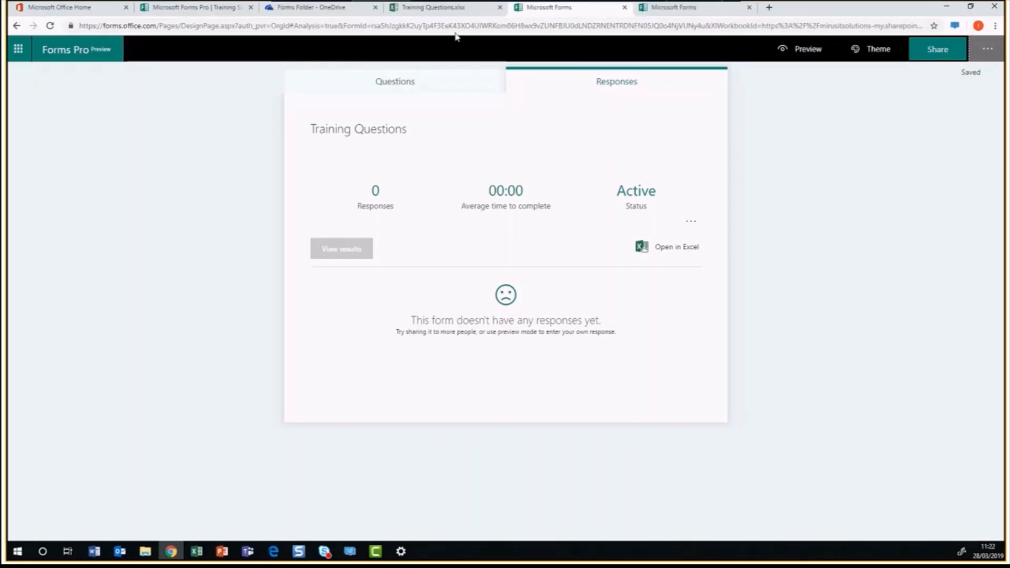
Reload the Training Questions workbook to check for new responses and view the form's response summary
{"action": "left_click", "coordinate": [457, 12]}
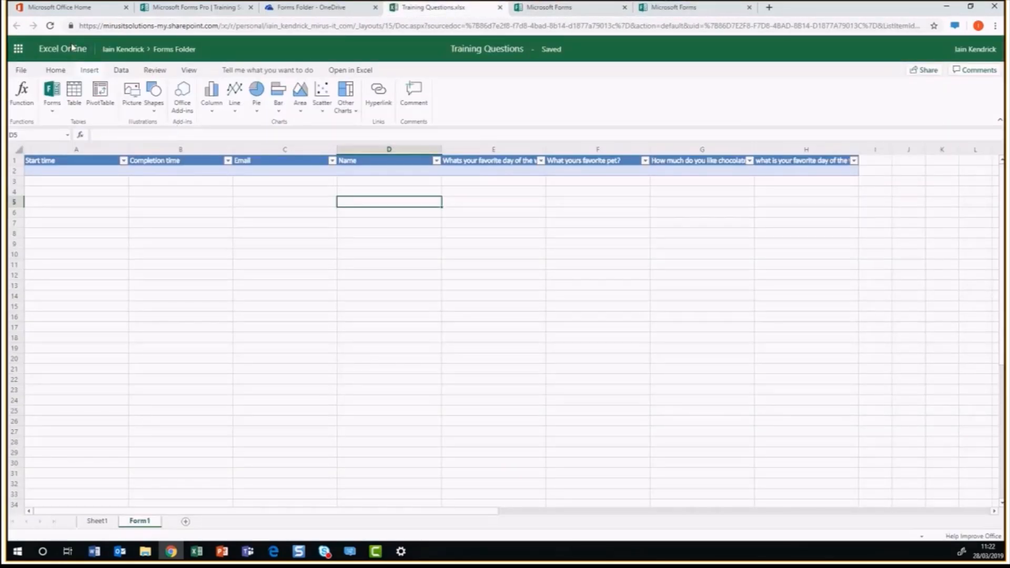
{"action": "left_click", "coordinate": [50, 25]}
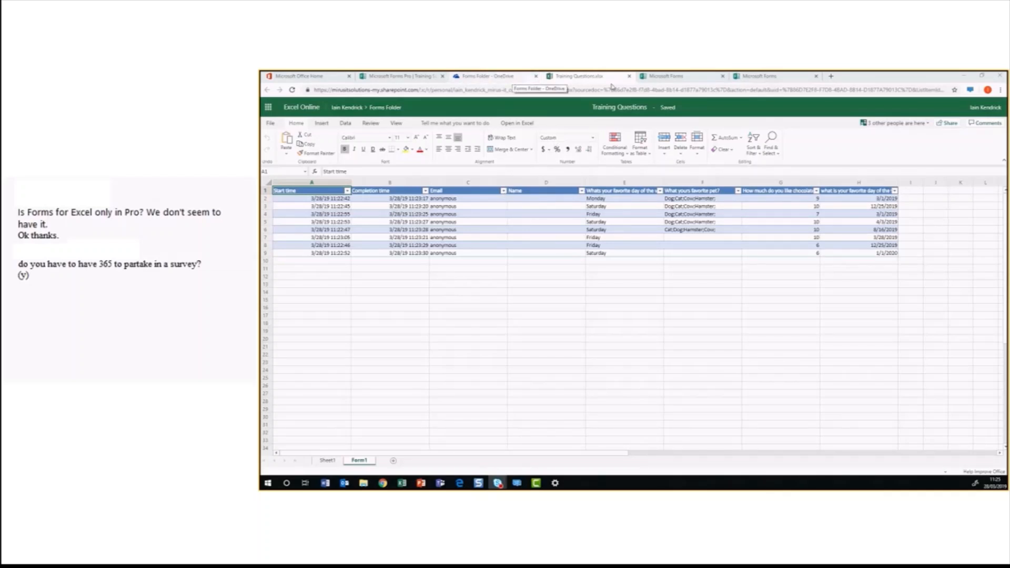
{"action": "left_click", "coordinate": [670, 79]}
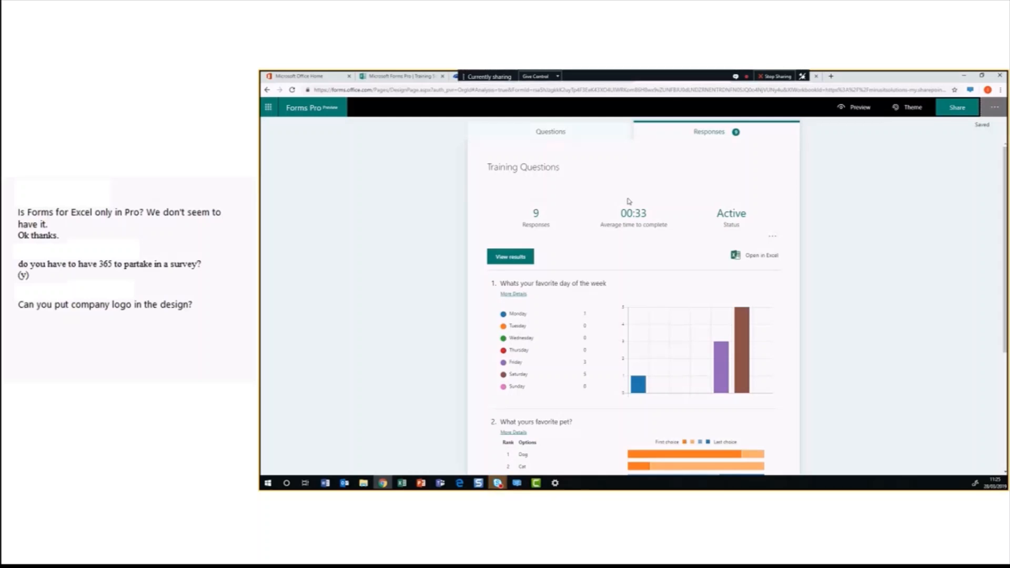
Add the white-on-black MIRUS logo to the Training Questions form title from a "mirus it" image search without the Creative Commons filter
{"action": "left_click", "coordinate": [575, 136]}
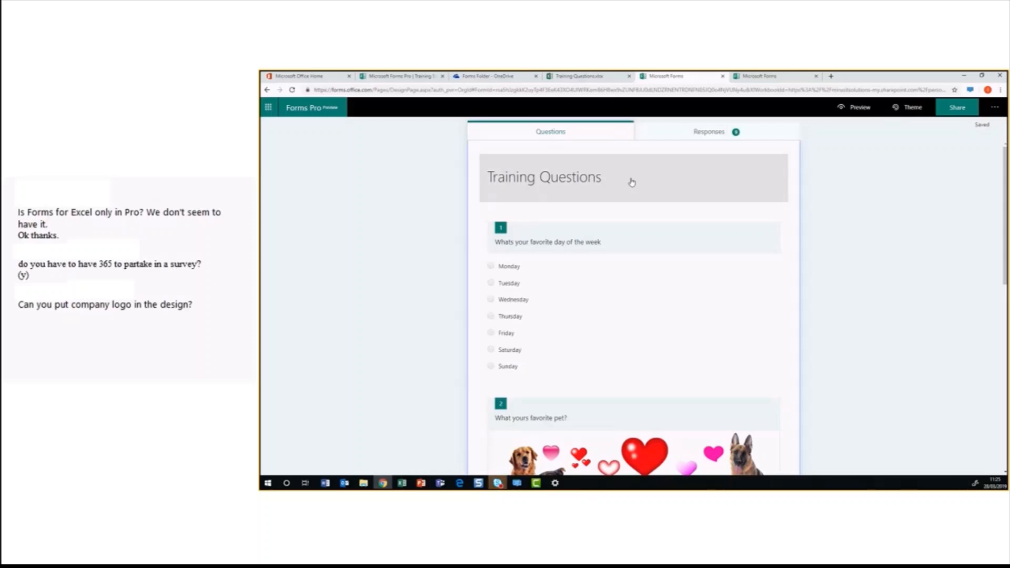
{"action": "left_click", "coordinate": [663, 179]}
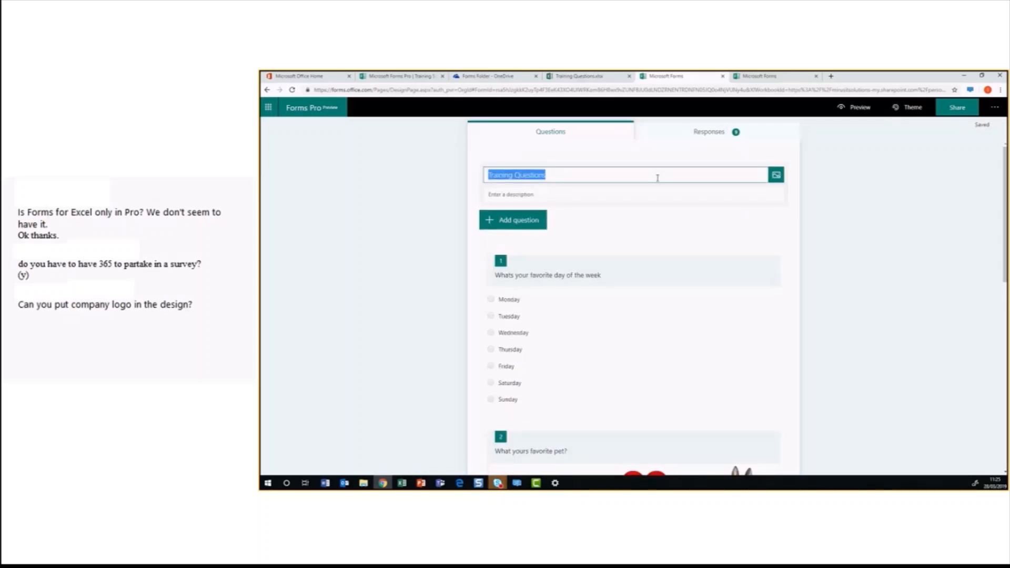
{"action": "left_click", "coordinate": [776, 175]}
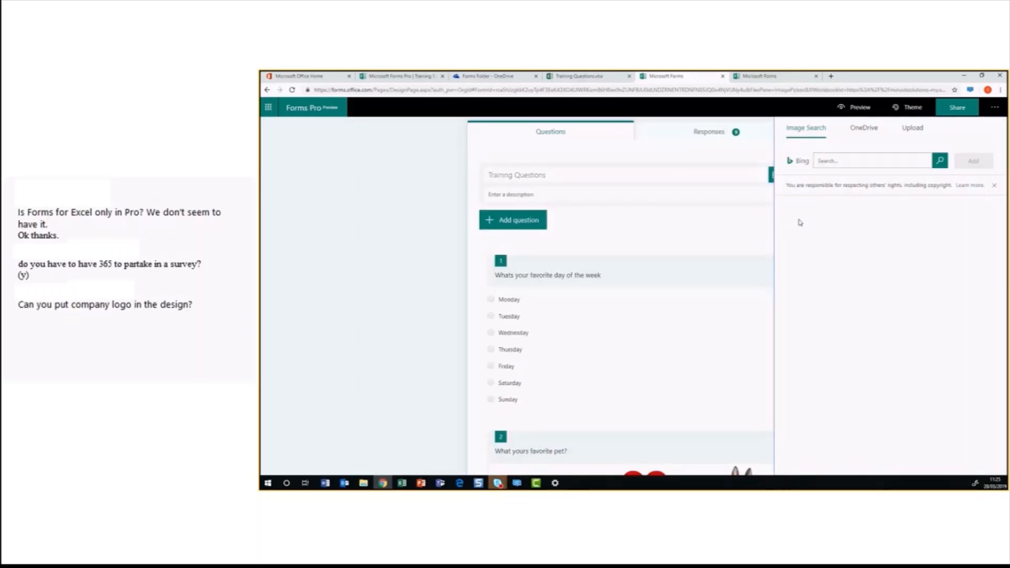
{"action": "left_click", "coordinate": [830, 161]}
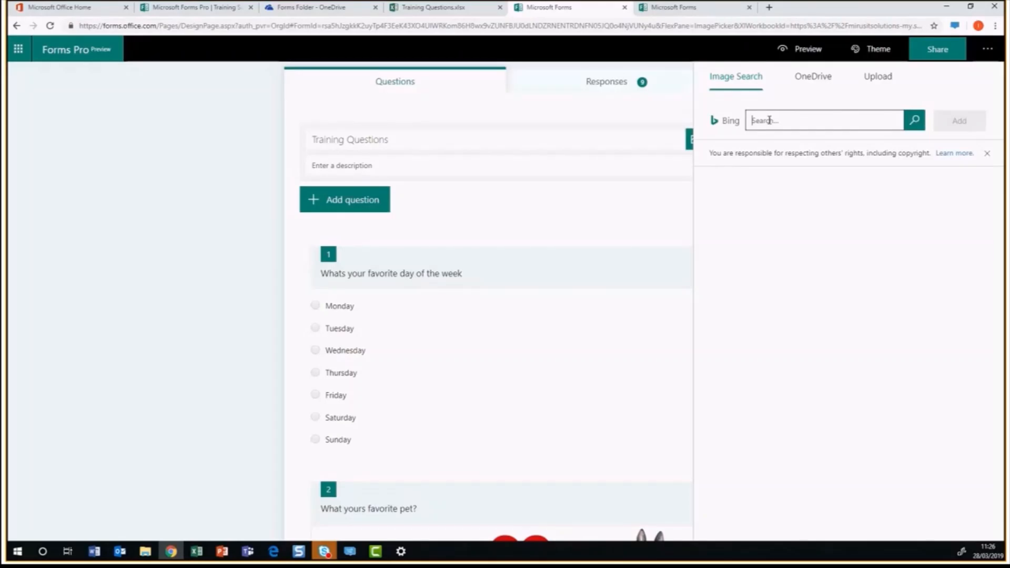
{"action": "type", "text": "mirus it"}
{"action": "left_click", "coordinate": [915, 120]}
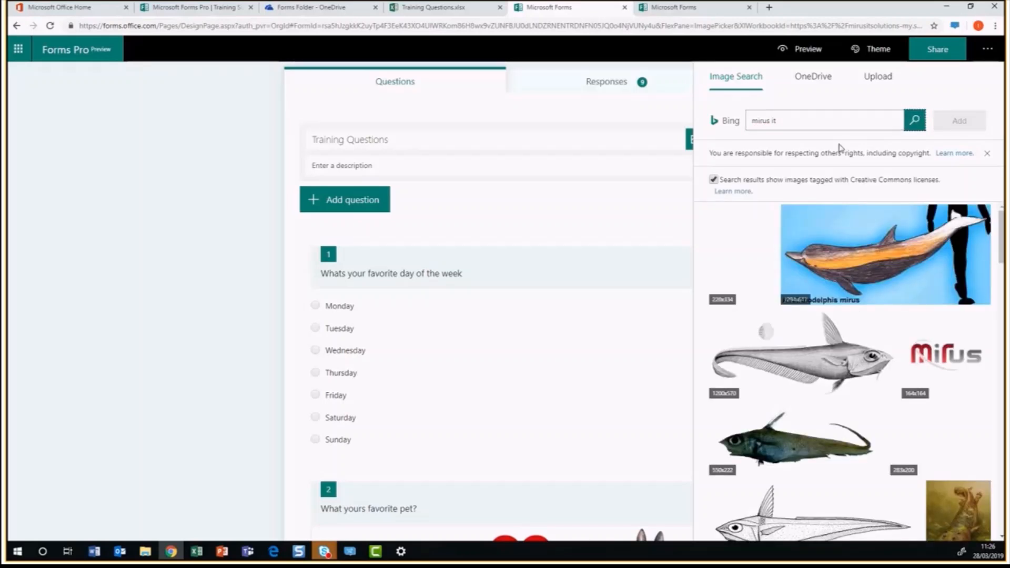
{"action": "left_click", "coordinate": [828, 181]}
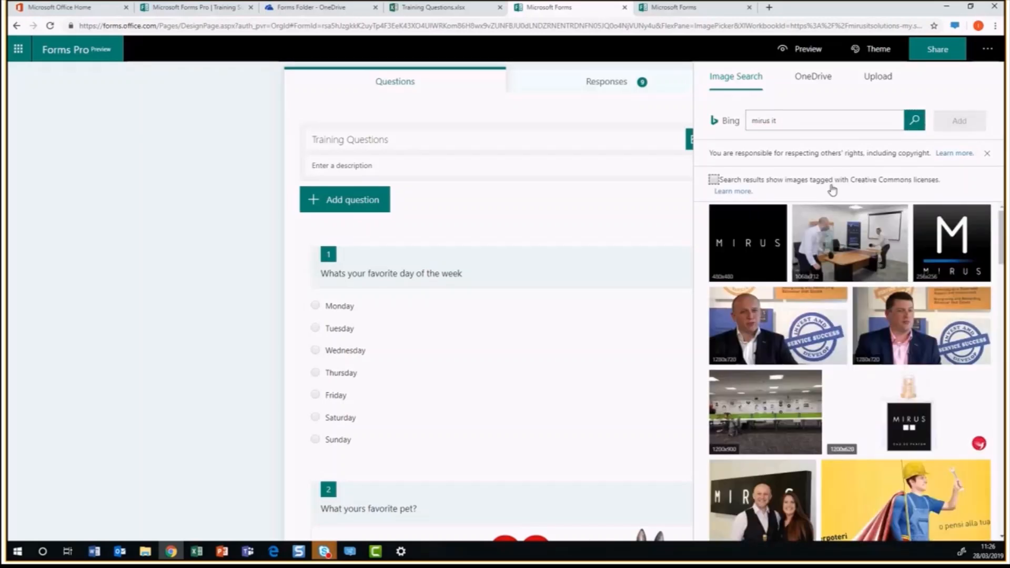
{"action": "left_click", "coordinate": [760, 242]}
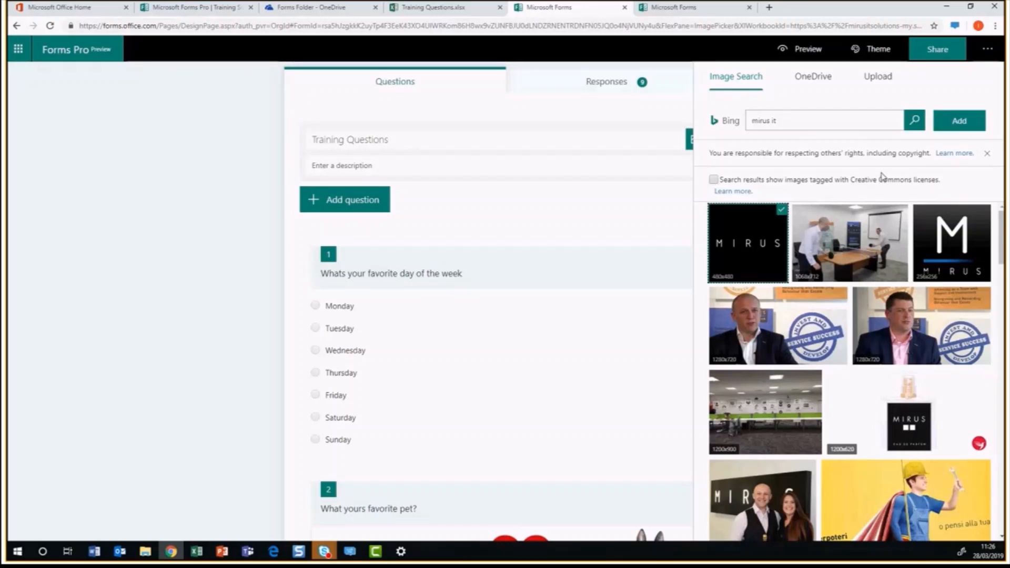
{"action": "left_click", "coordinate": [964, 124]}
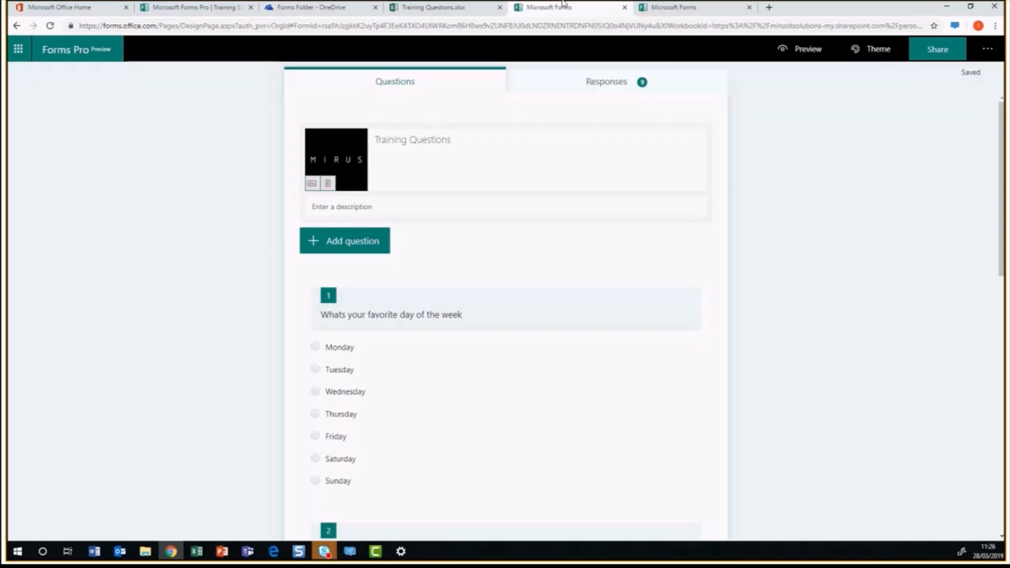
Customize the form's theme with the photo of two men at a table from the "mirus it" image results as background
{"action": "left_click", "coordinate": [871, 57]}
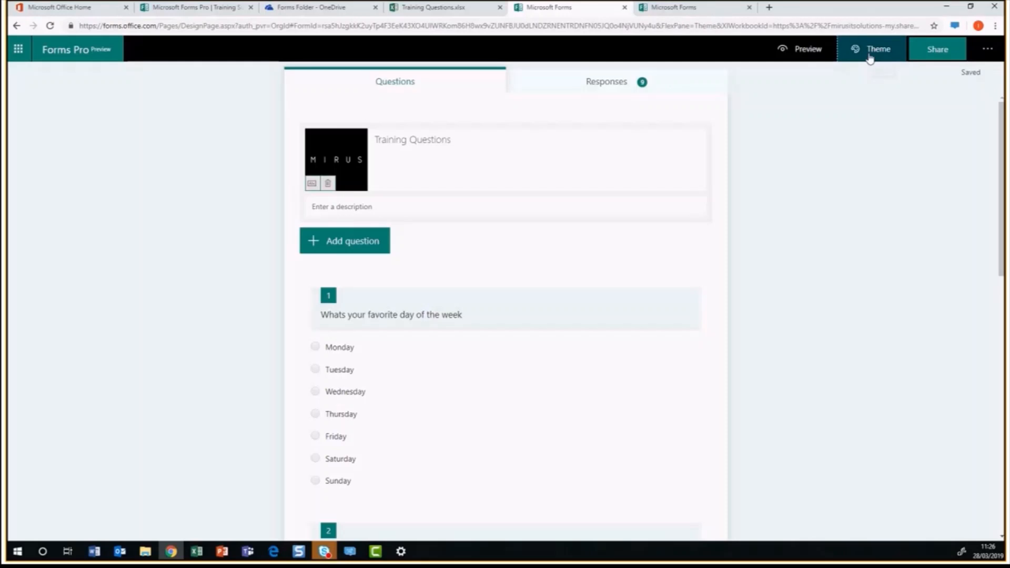
{"action": "left_click", "coordinate": [918, 266]}
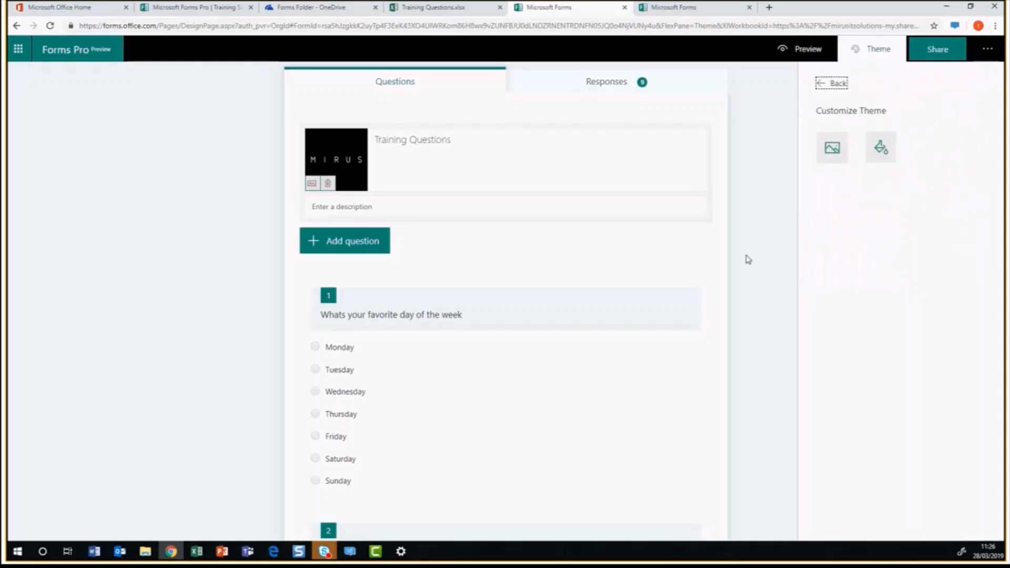
{"action": "left_click", "coordinate": [831, 150]}
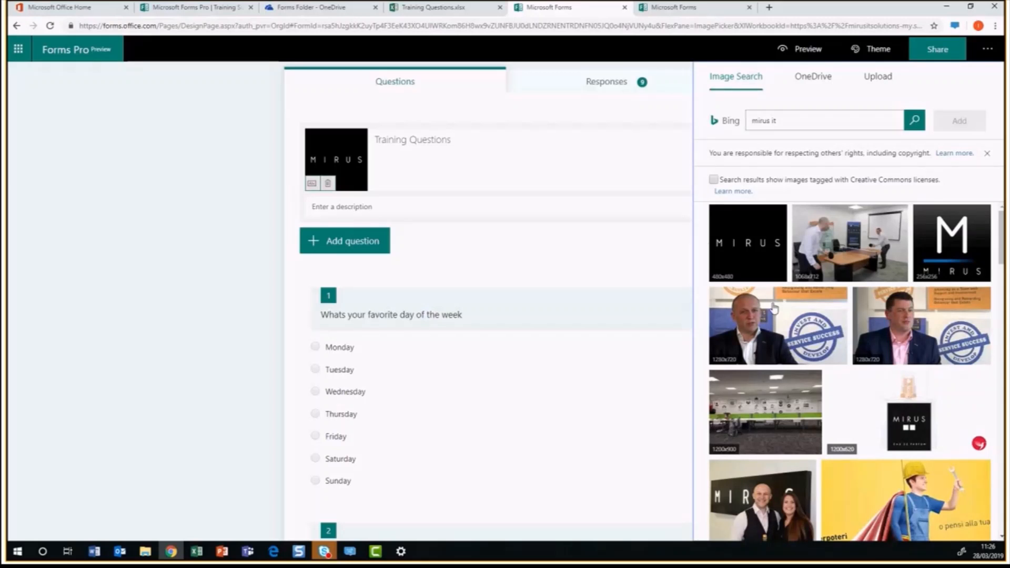
{"action": "left_click", "coordinate": [852, 249]}
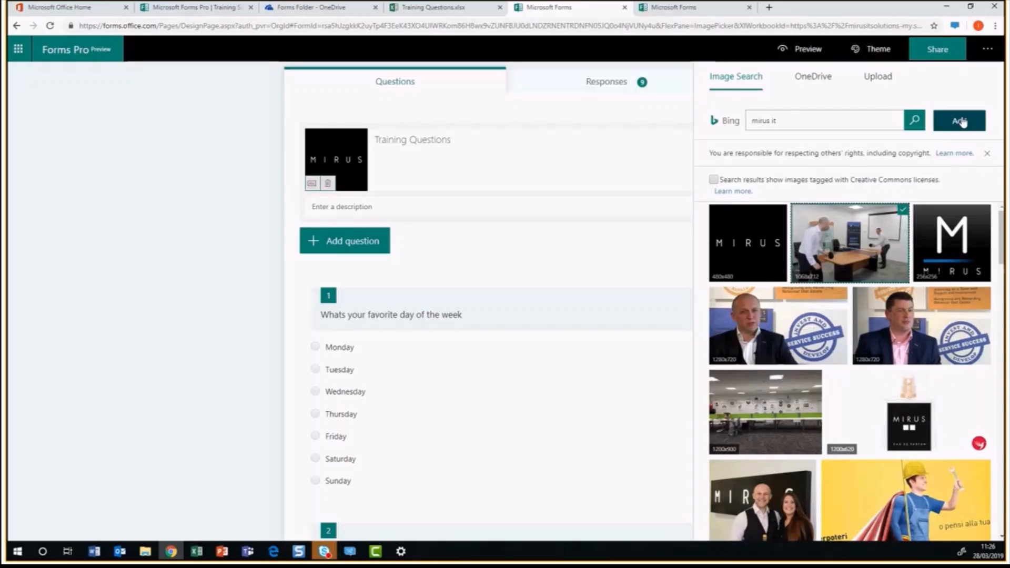
{"action": "left_click", "coordinate": [959, 121]}
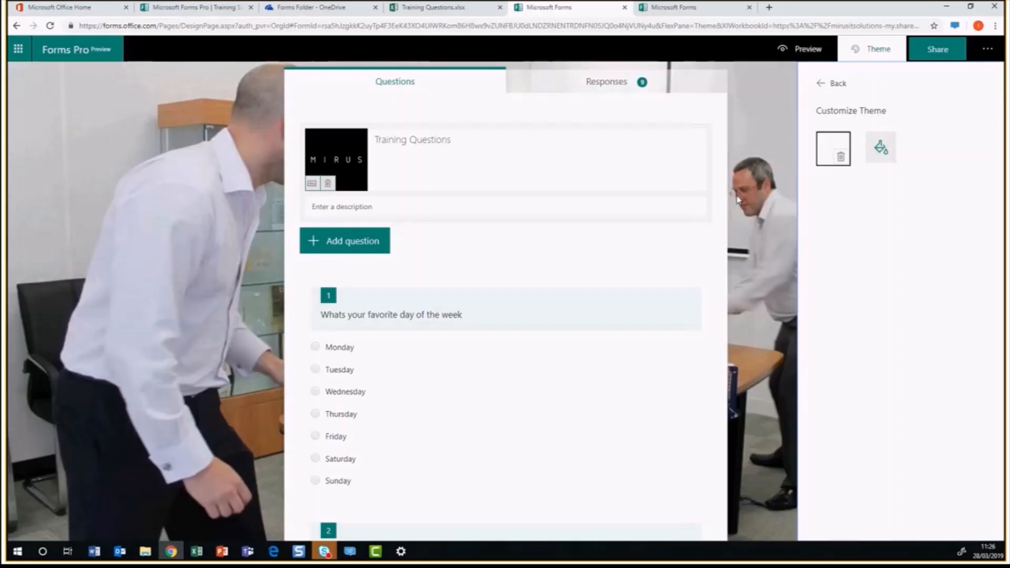
{"action": "left_click", "coordinate": [776, 186]}
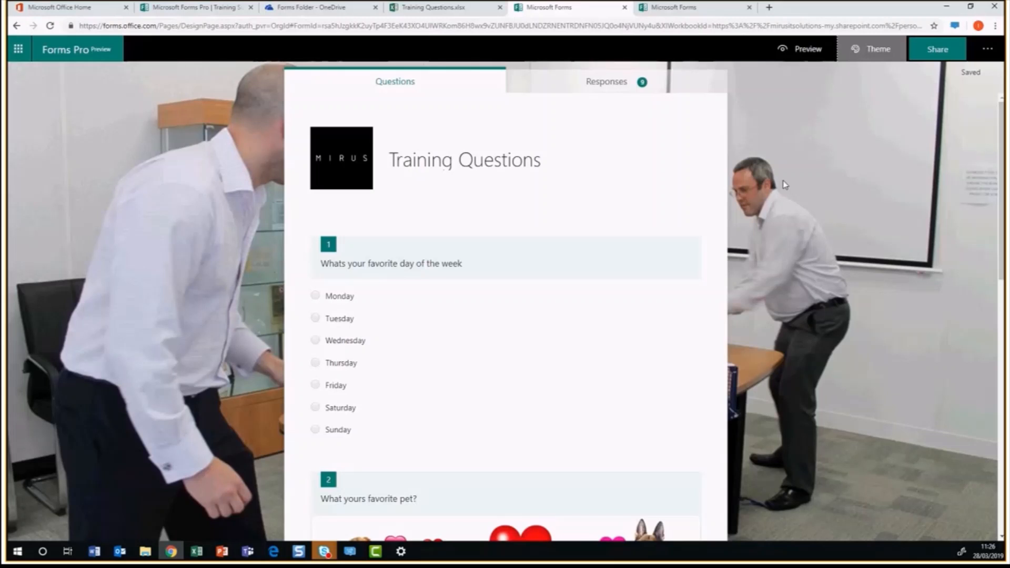
{"action": "scroll", "coordinate": [787, 241], "scroll_direction": "down", "scroll_amount": 5}
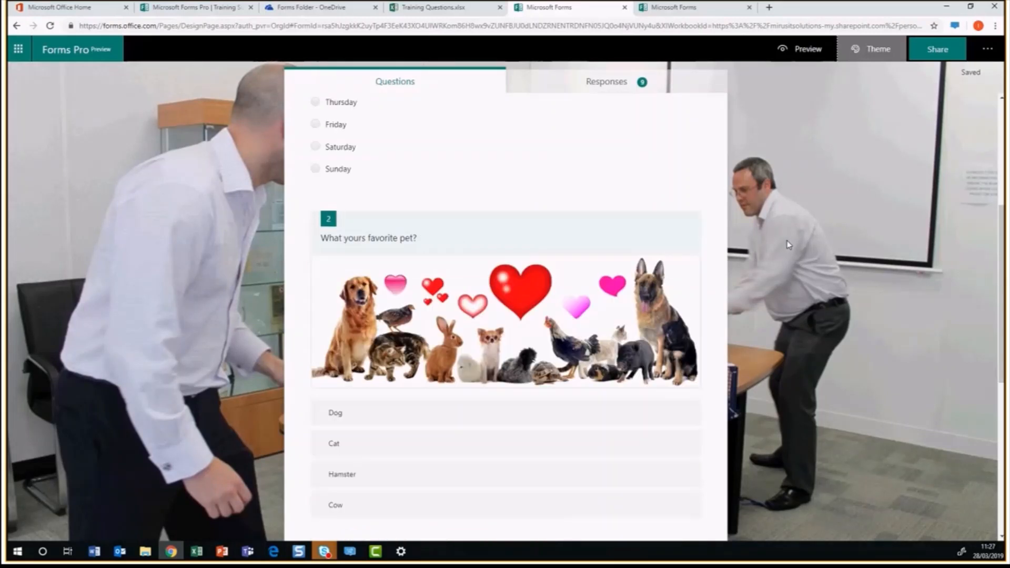
{"action": "scroll", "coordinate": [787, 241], "scroll_direction": "up", "scroll_amount": 5}
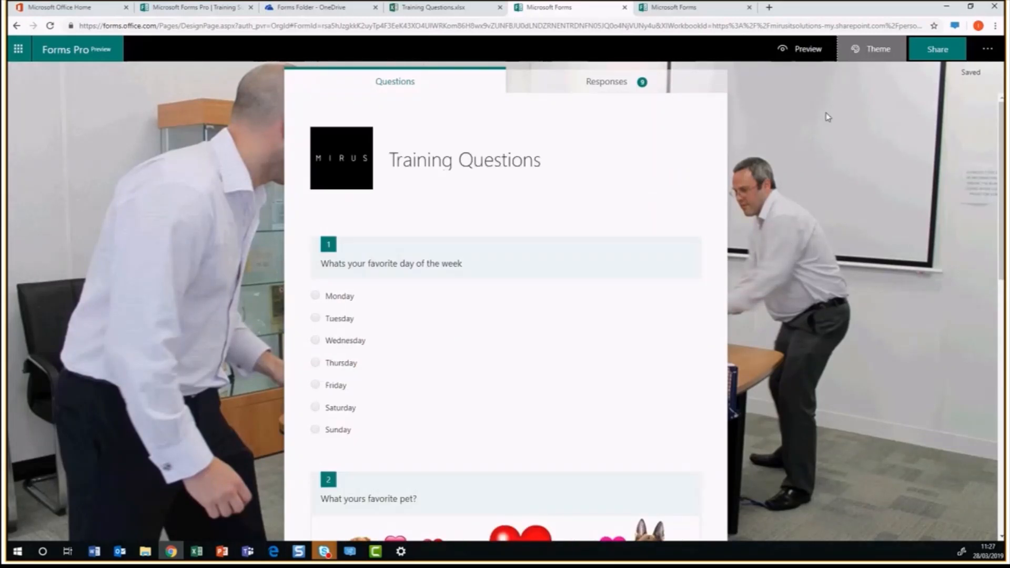
Preview the Training Questions form in its computer and mobile layouts and return to editing
{"action": "left_click", "coordinate": [808, 49]}
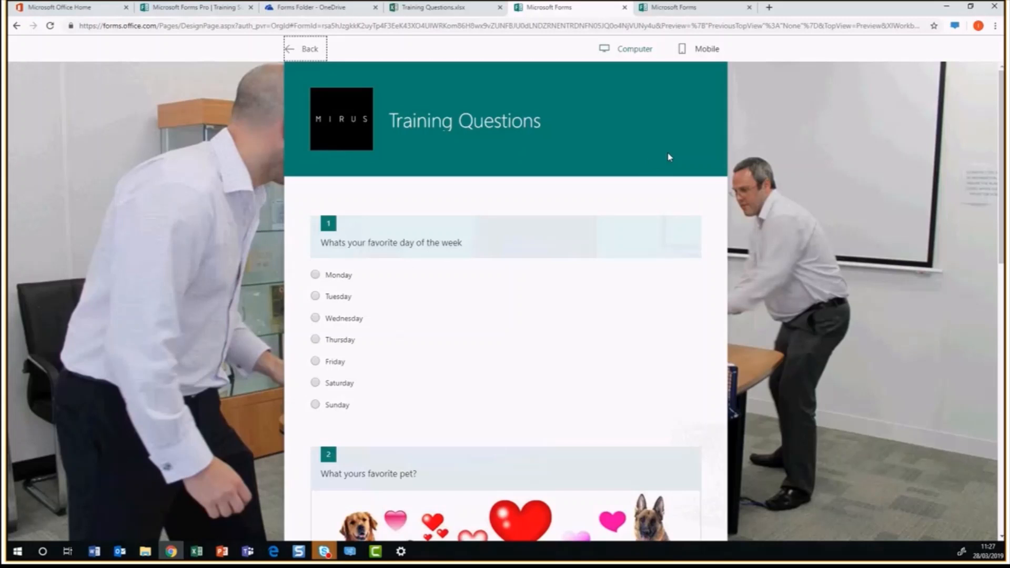
{"action": "left_click", "coordinate": [715, 49]}
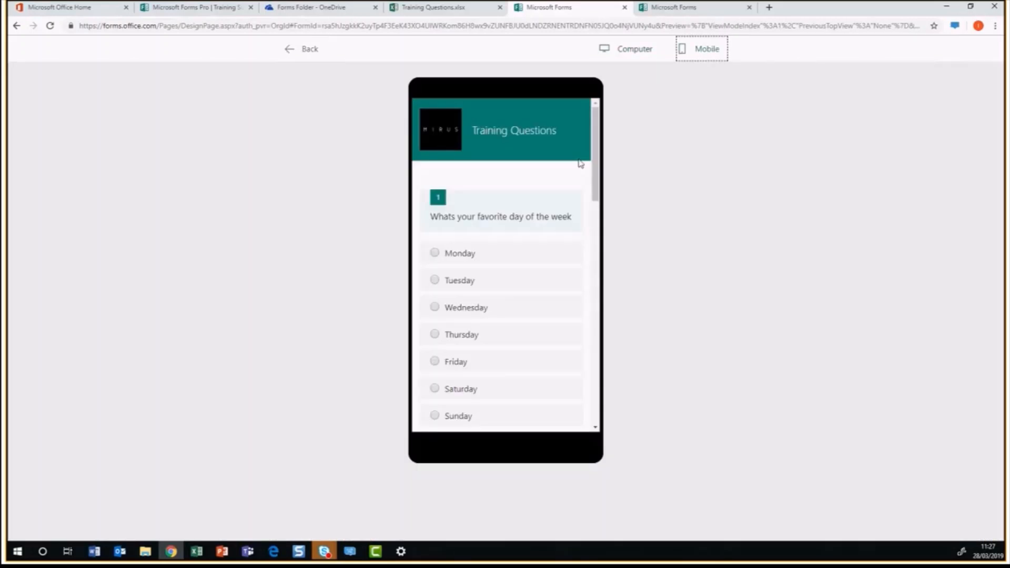
{"action": "scroll", "coordinate": [585, 162], "scroll_direction": "down", "scroll_amount": 15}
{"action": "scroll", "coordinate": [586, 161], "scroll_direction": "up", "scroll_amount": 15}
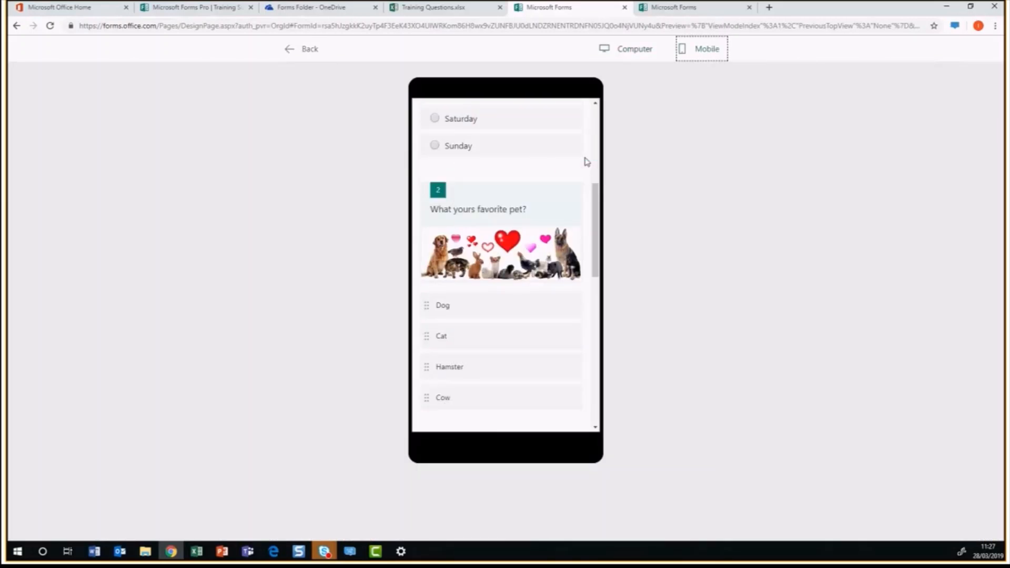
{"action": "left_click", "coordinate": [647, 57]}
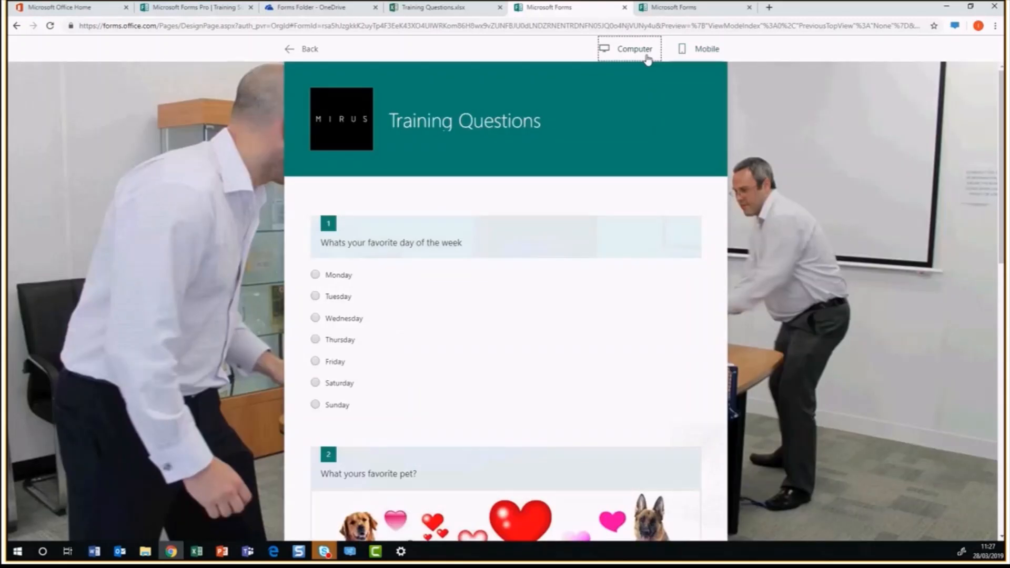
{"action": "left_click", "coordinate": [294, 51]}
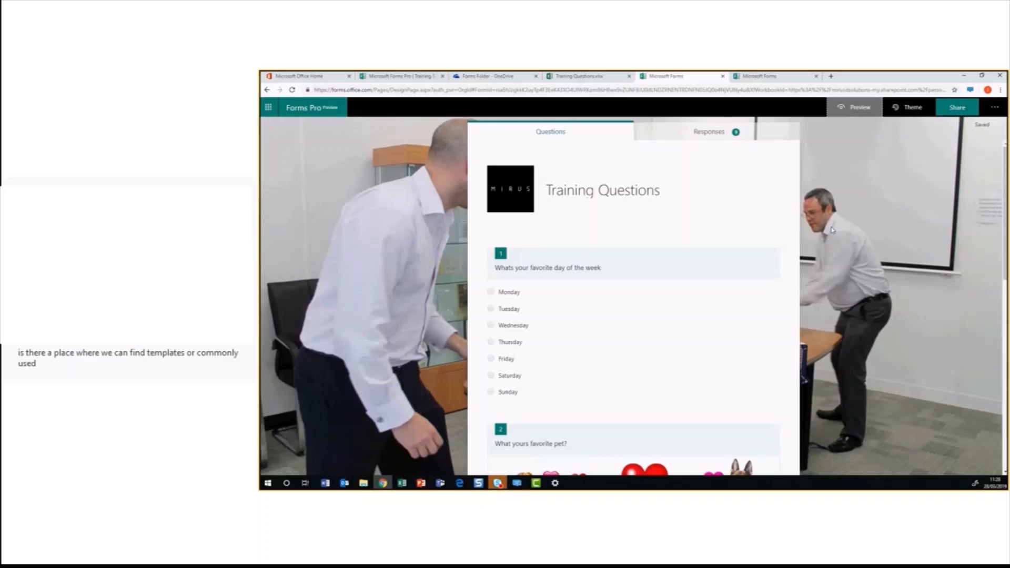
Check the group forms in the Forms Pro overview and return to the list of own forms
{"action": "left_click", "coordinate": [322, 107]}
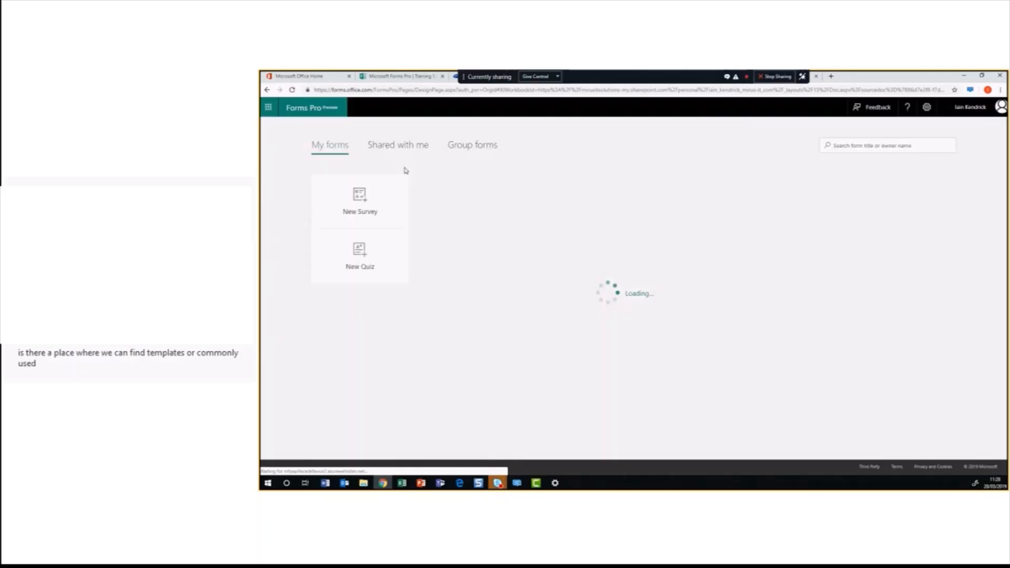
{"action": "left_click", "coordinate": [469, 151]}
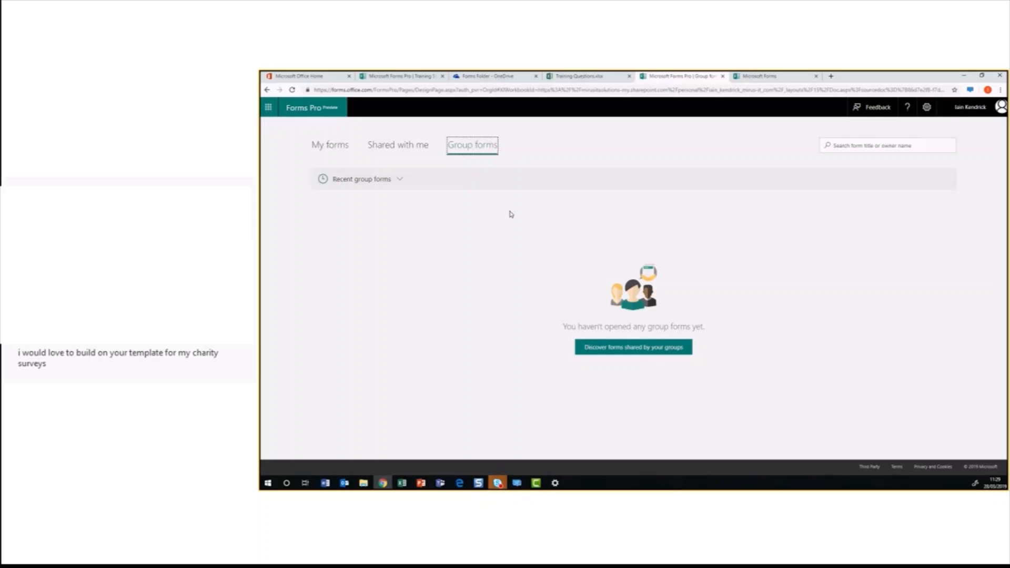
{"action": "left_click", "coordinate": [332, 145]}
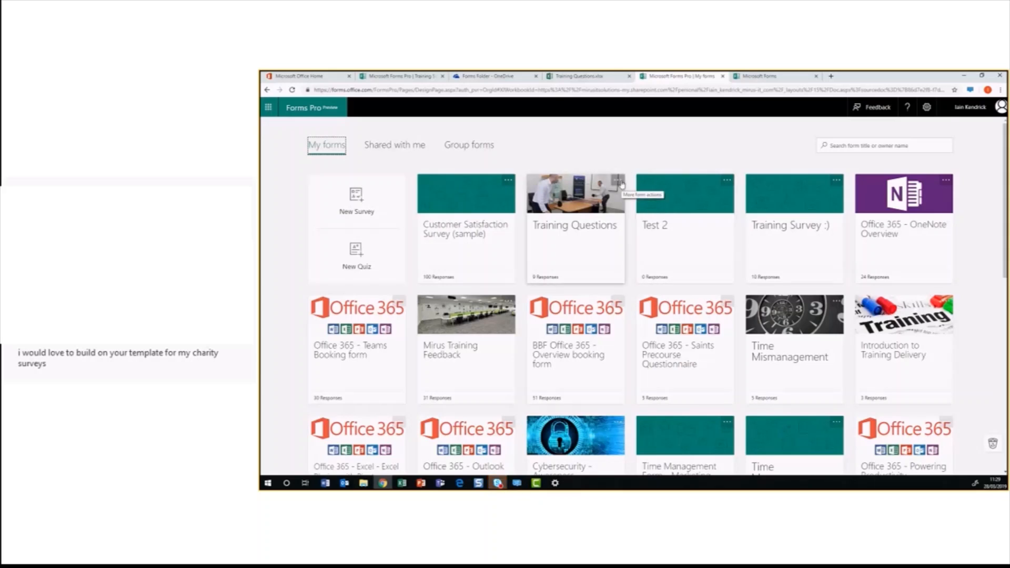
Delete the Training Questions form from the list of own forms
{"action": "left_click", "coordinate": [621, 183]}
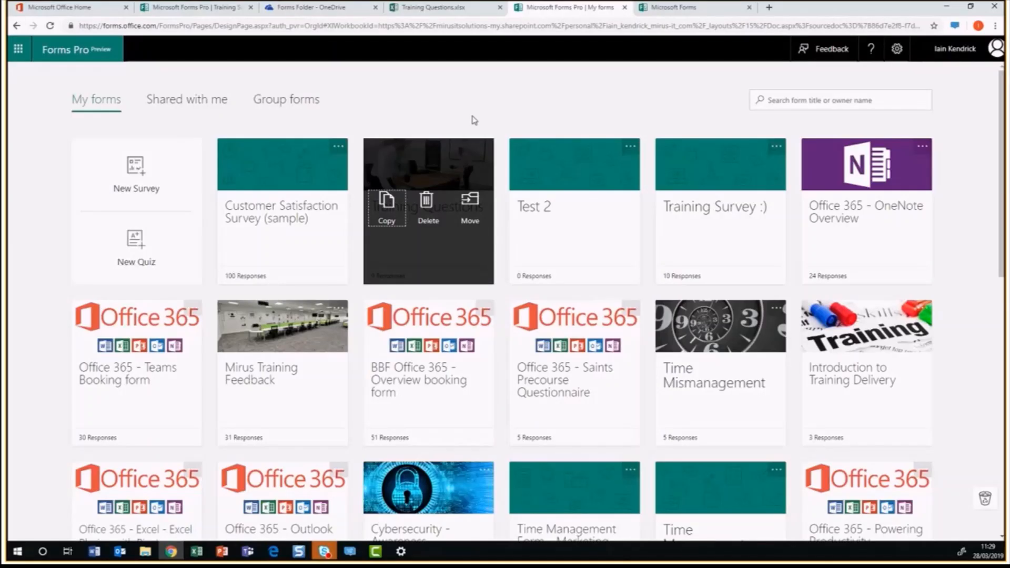
{"action": "scroll", "coordinate": [474, 121], "scroll_direction": "down", "scroll_amount": 1}
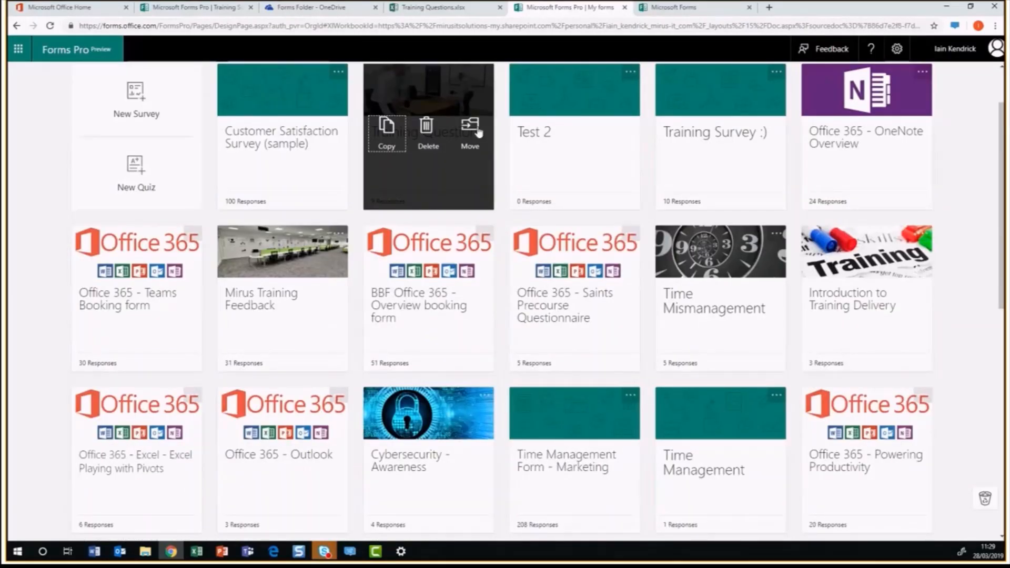
{"action": "scroll", "coordinate": [478, 126], "scroll_direction": "up", "scroll_amount": 1}
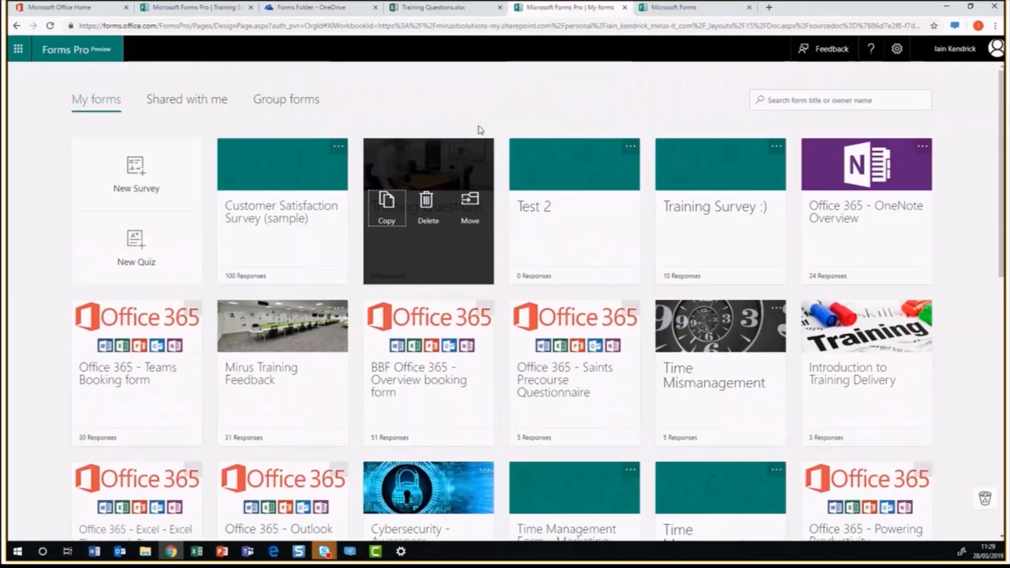
{"action": "left_click", "coordinate": [426, 205]}
{"action": "left_click", "coordinate": [400, 229]}
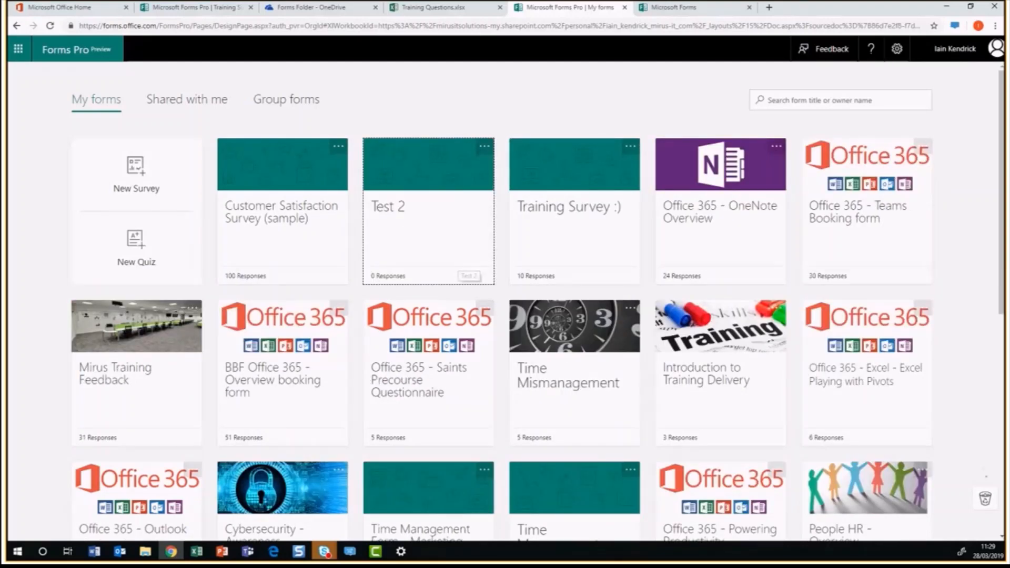
Look for the deleted Training Questions form in the recycle bin and return to the list of own forms
{"action": "left_click", "coordinate": [985, 498]}
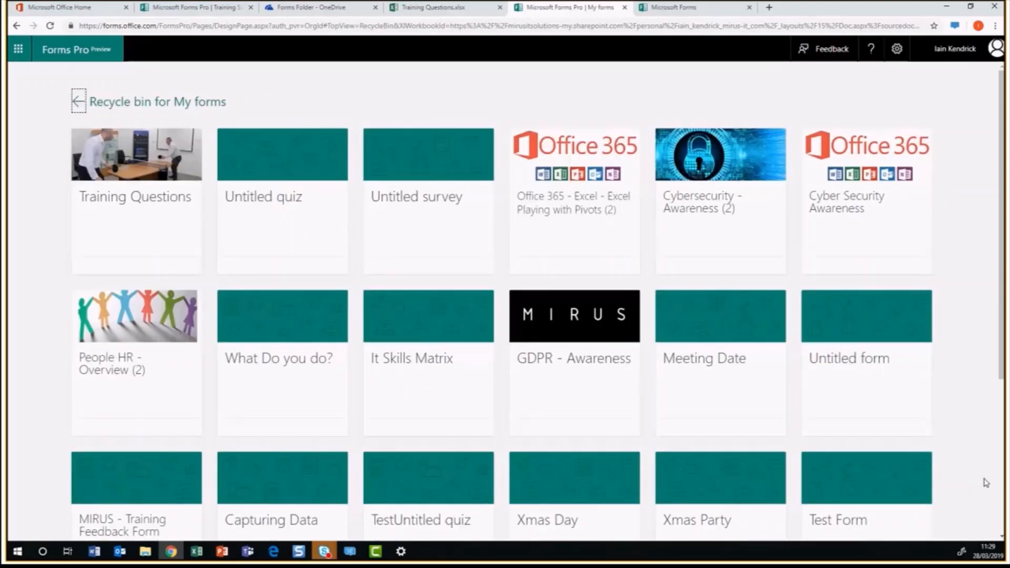
{"action": "left_click", "coordinate": [79, 101]}
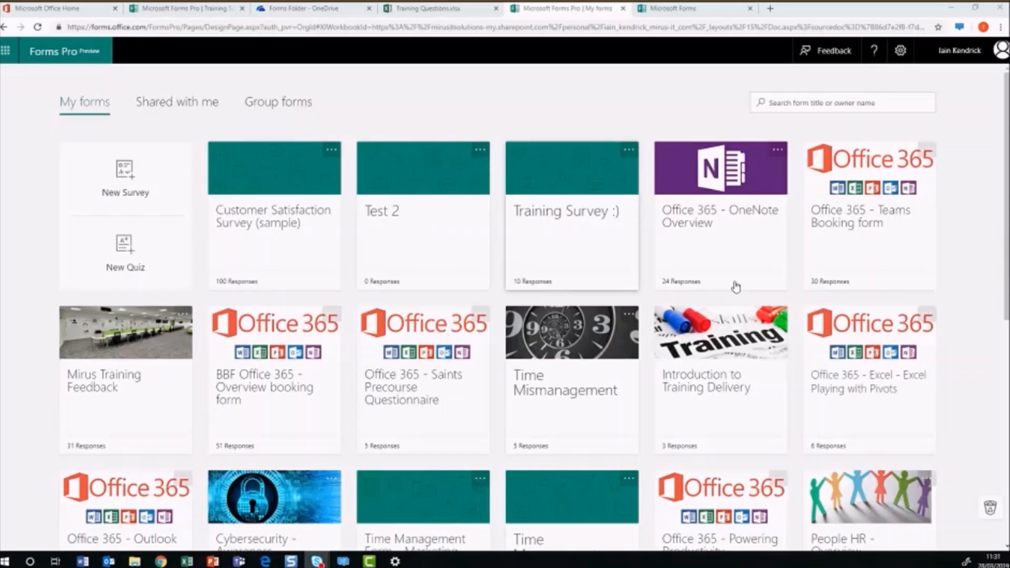
{"action": "scroll", "coordinate": [670, 274], "scroll_direction": "down", "scroll_amount": 1}
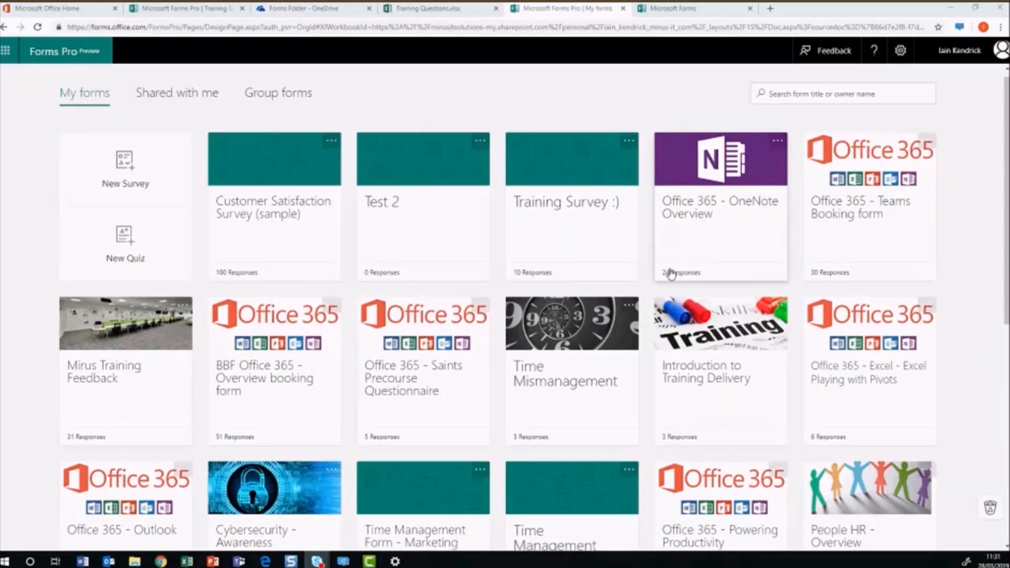
{"action": "scroll", "coordinate": [831, 212], "scroll_direction": "up", "scroll_amount": 1}
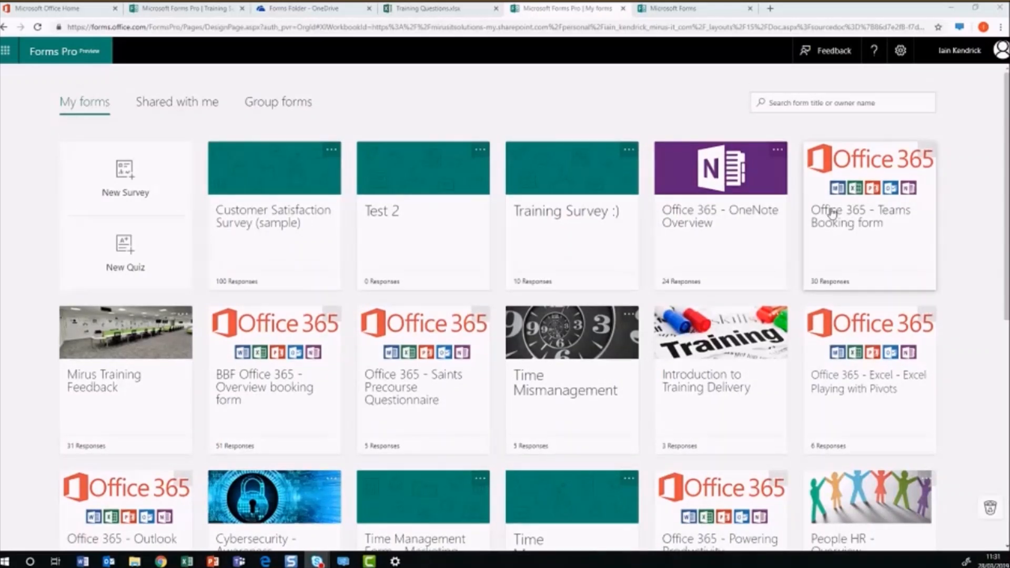
Open the Test 2 form, show its sharing options and highlight part of its response link
{"action": "left_click", "coordinate": [423, 226]}
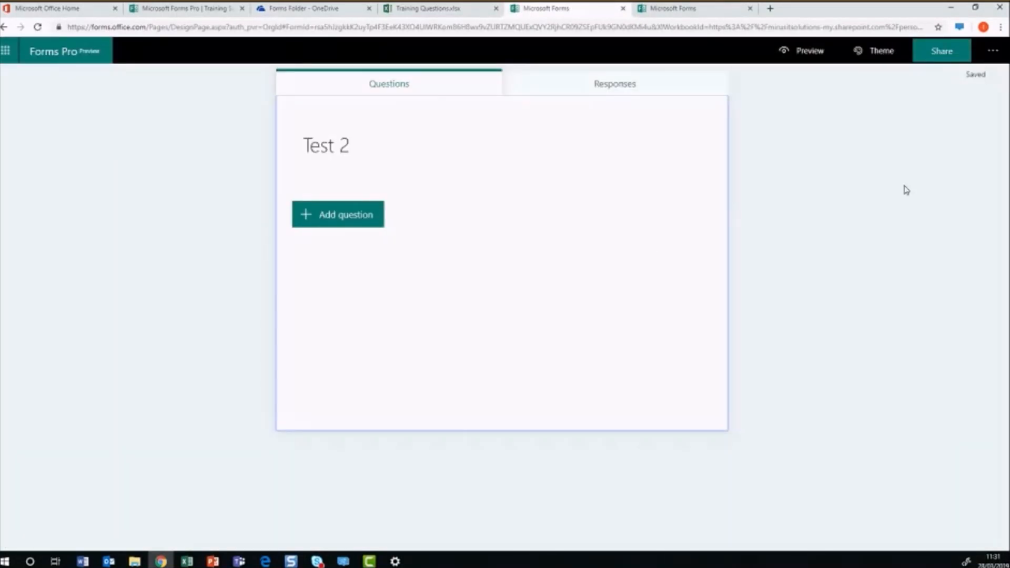
{"action": "left_click", "coordinate": [954, 63]}
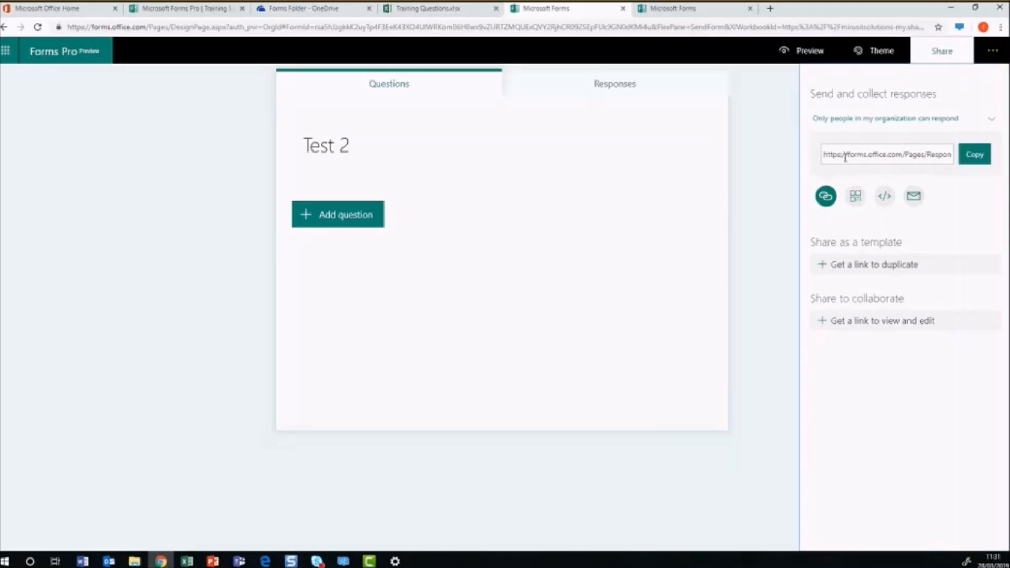
{"action": "left_click_drag", "start_coordinate": [848, 155], "coordinate": [952, 155]}
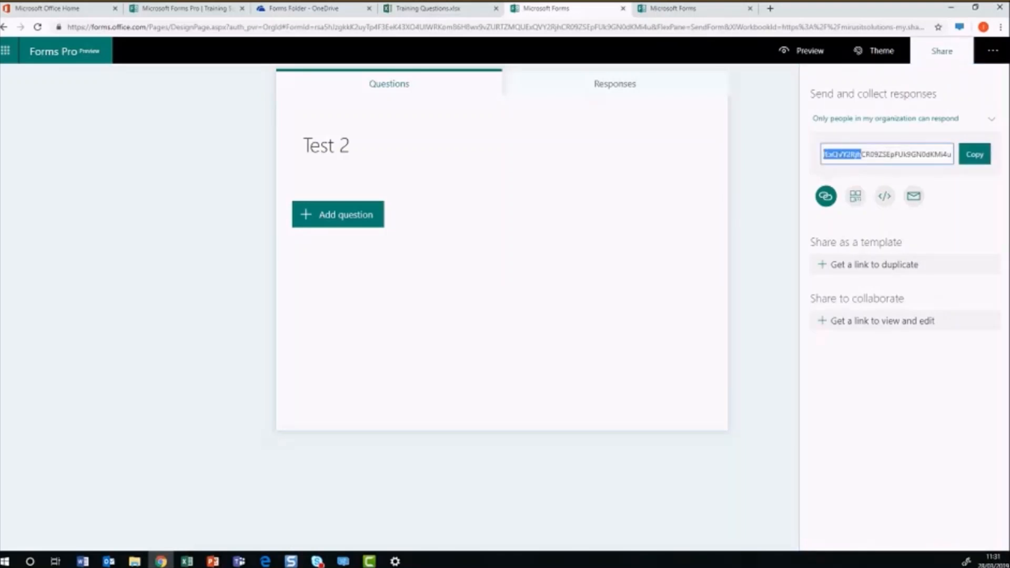
Reopen the sharing options of the Test 2 form, copy its response link and highlight part of the link
{"action": "left_click", "coordinate": [789, 156]}
{"action": "left_click", "coordinate": [950, 60]}
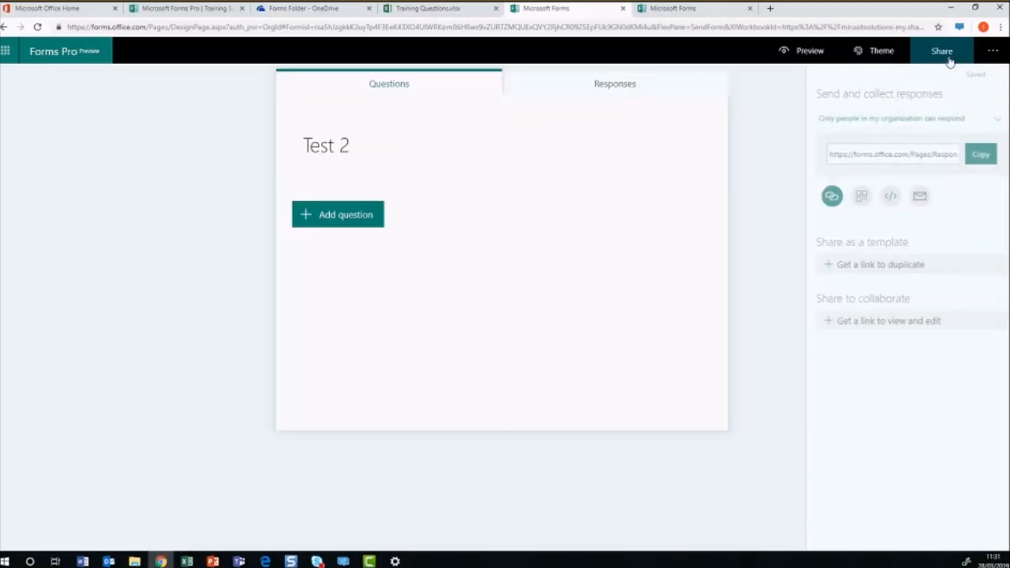
{"action": "left_click_drag", "start_coordinate": [823, 155], "coordinate": [897, 154]}
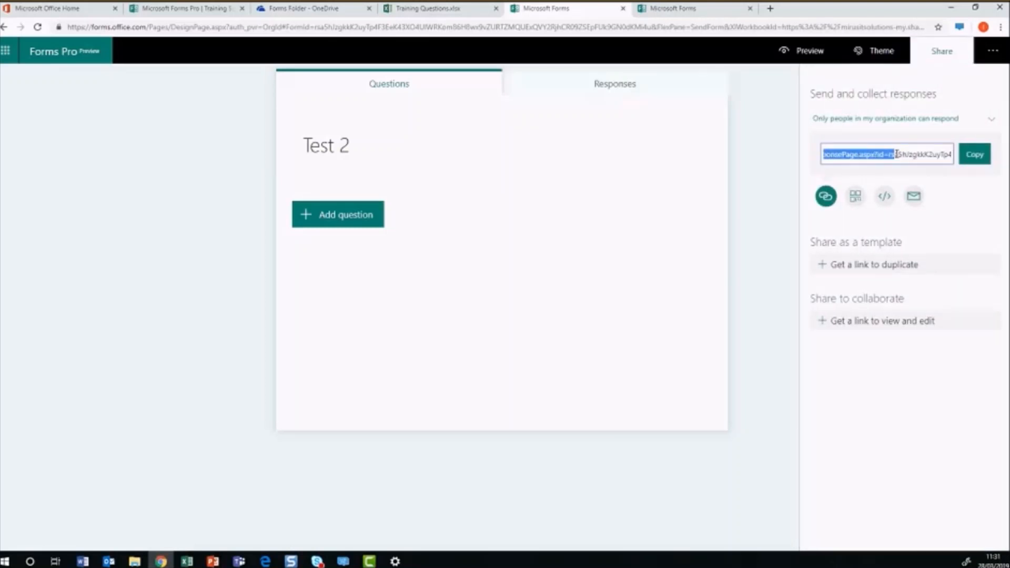
{"action": "left_click", "coordinate": [975, 156]}
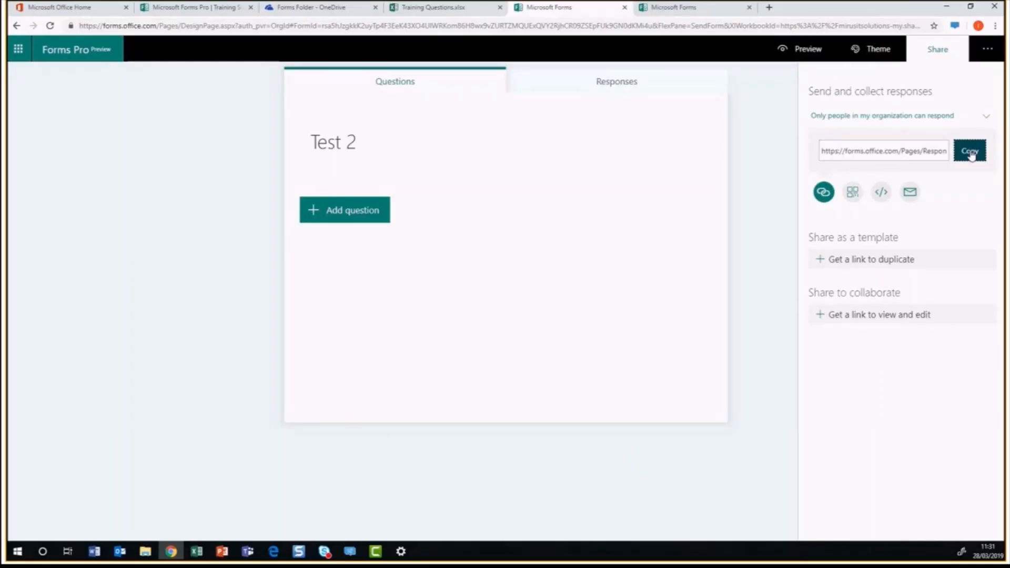
{"action": "left_click_drag", "start_coordinate": [933, 152], "coordinate": [810, 158]}
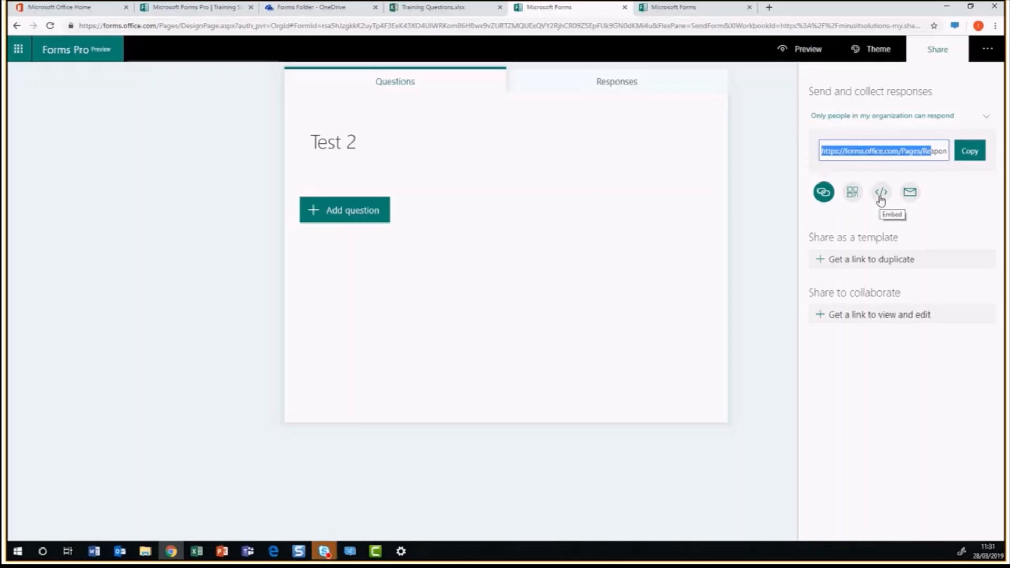
Show the QR code for the Test 2 form and return to its response link
{"action": "left_click", "coordinate": [853, 196]}
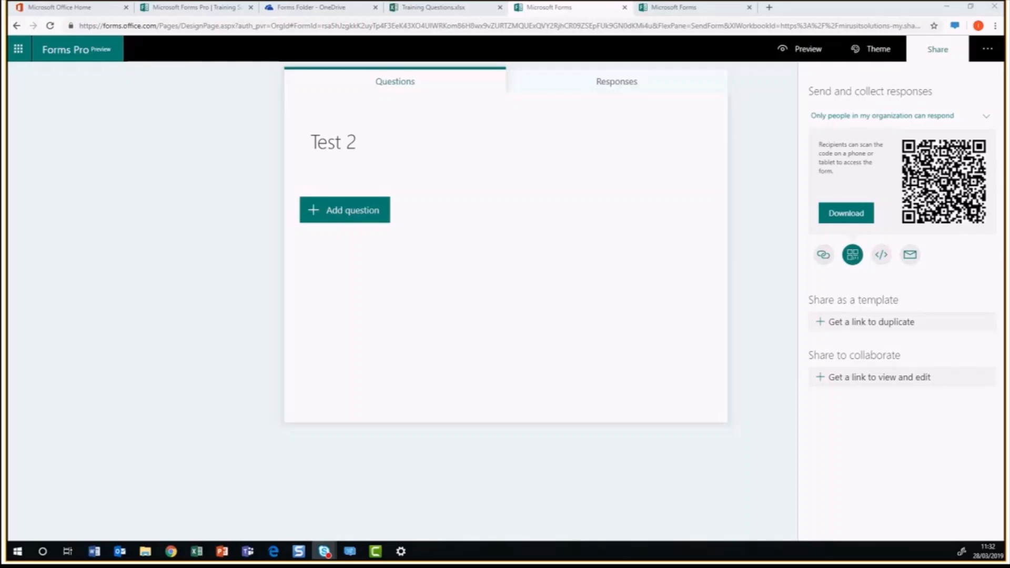
{"action": "left_click", "coordinate": [937, 53]}
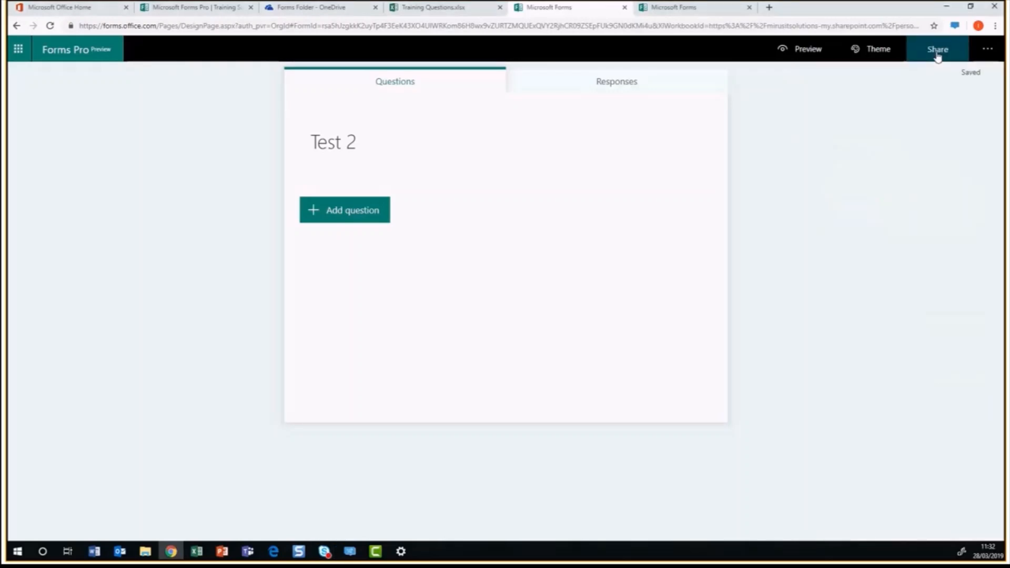
{"action": "left_click", "coordinate": [937, 55]}
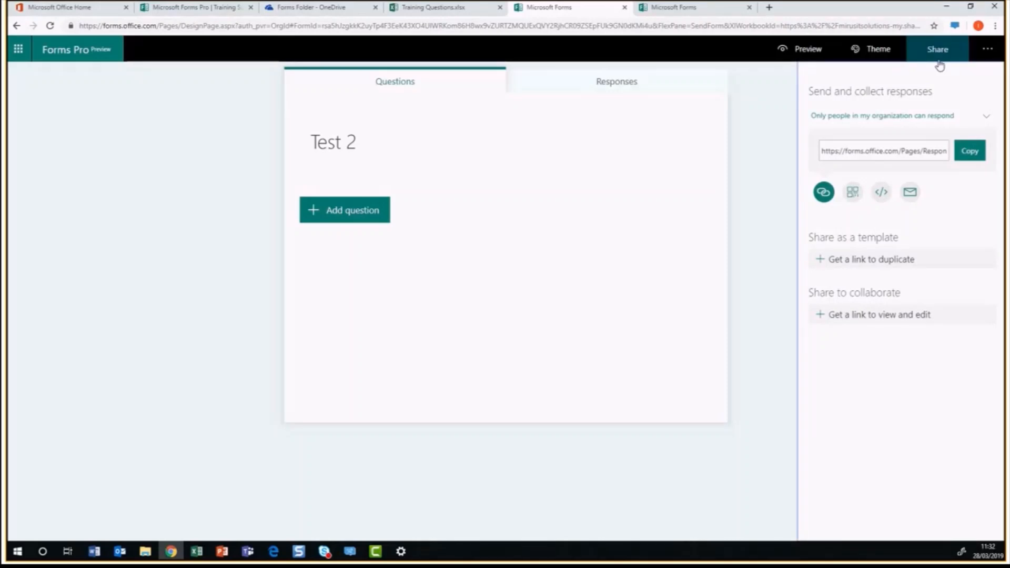
Create and copy a link for duplicating the Test 2 form as a template, and create a collaboration link to view and edit it
{"action": "left_click", "coordinate": [850, 261]}
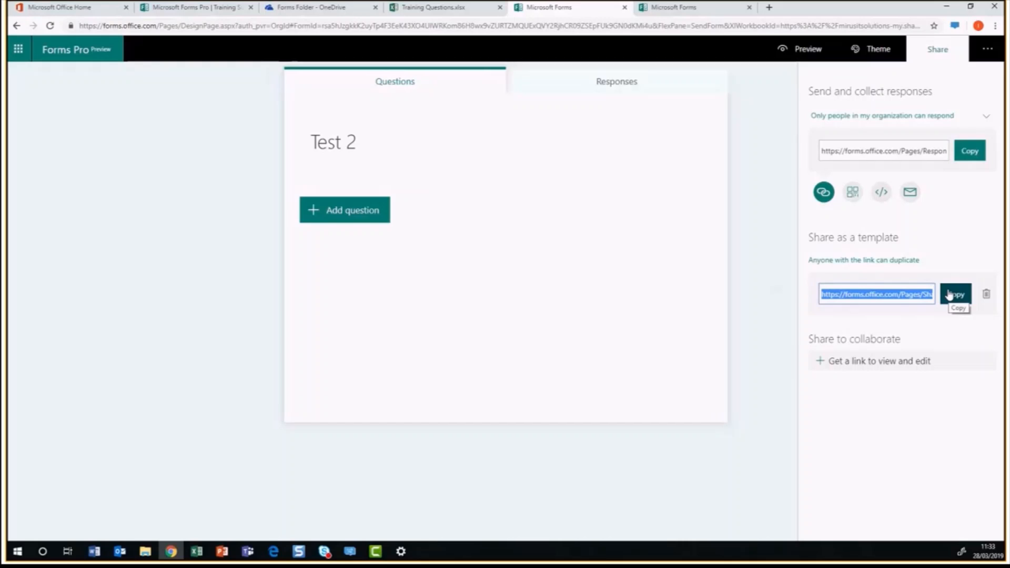
{"action": "left_click", "coordinate": [948, 295]}
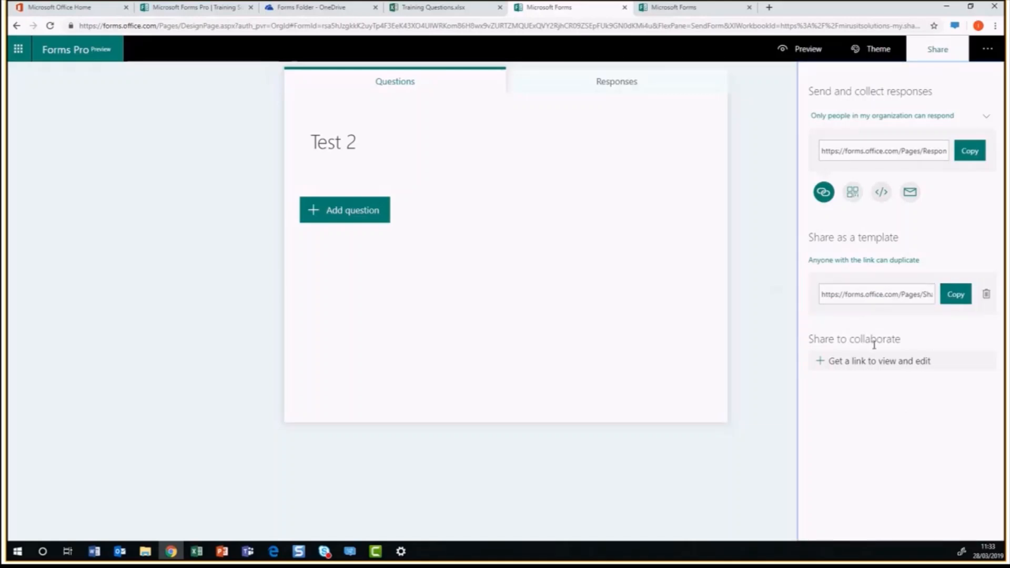
{"action": "left_click", "coordinate": [886, 364]}
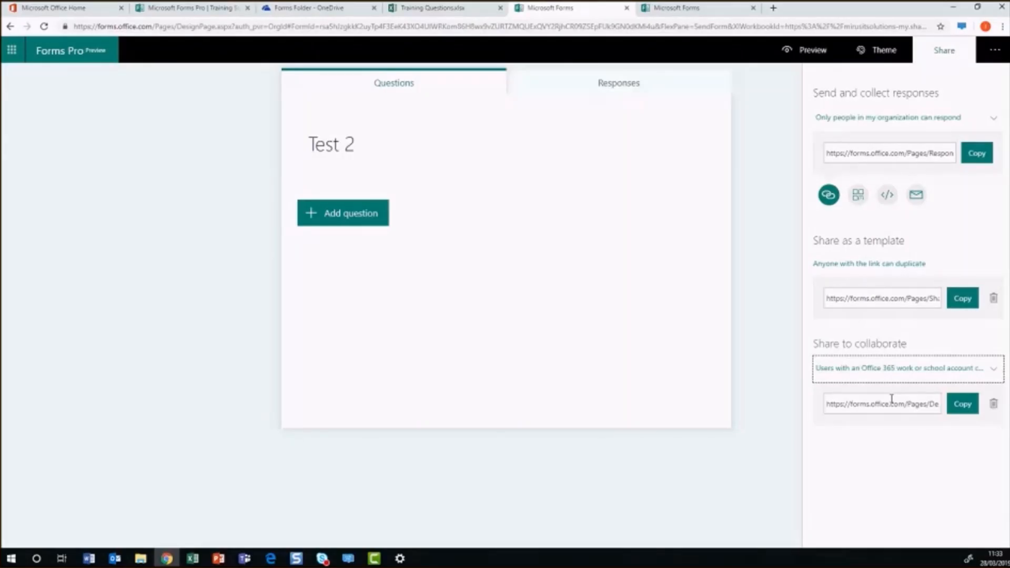